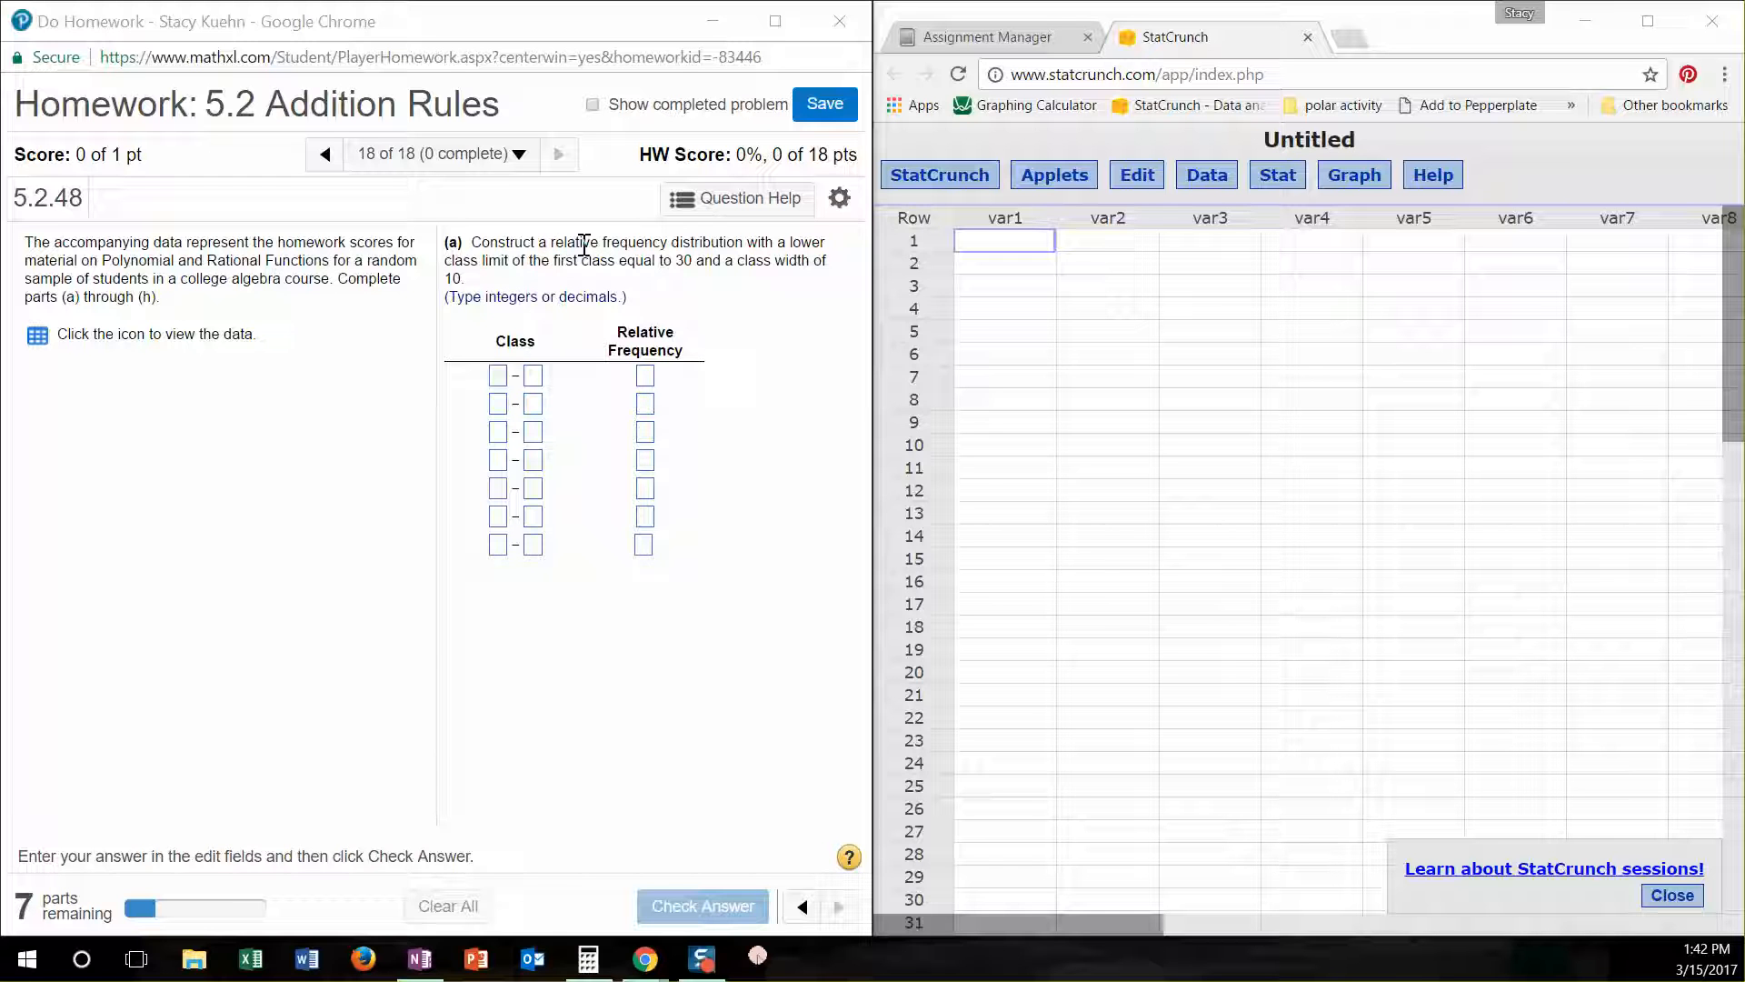
# - Open the College Algebra Homework Scores data, copy the table to the clipboard and close the data windows
pyautogui.click(37, 342)
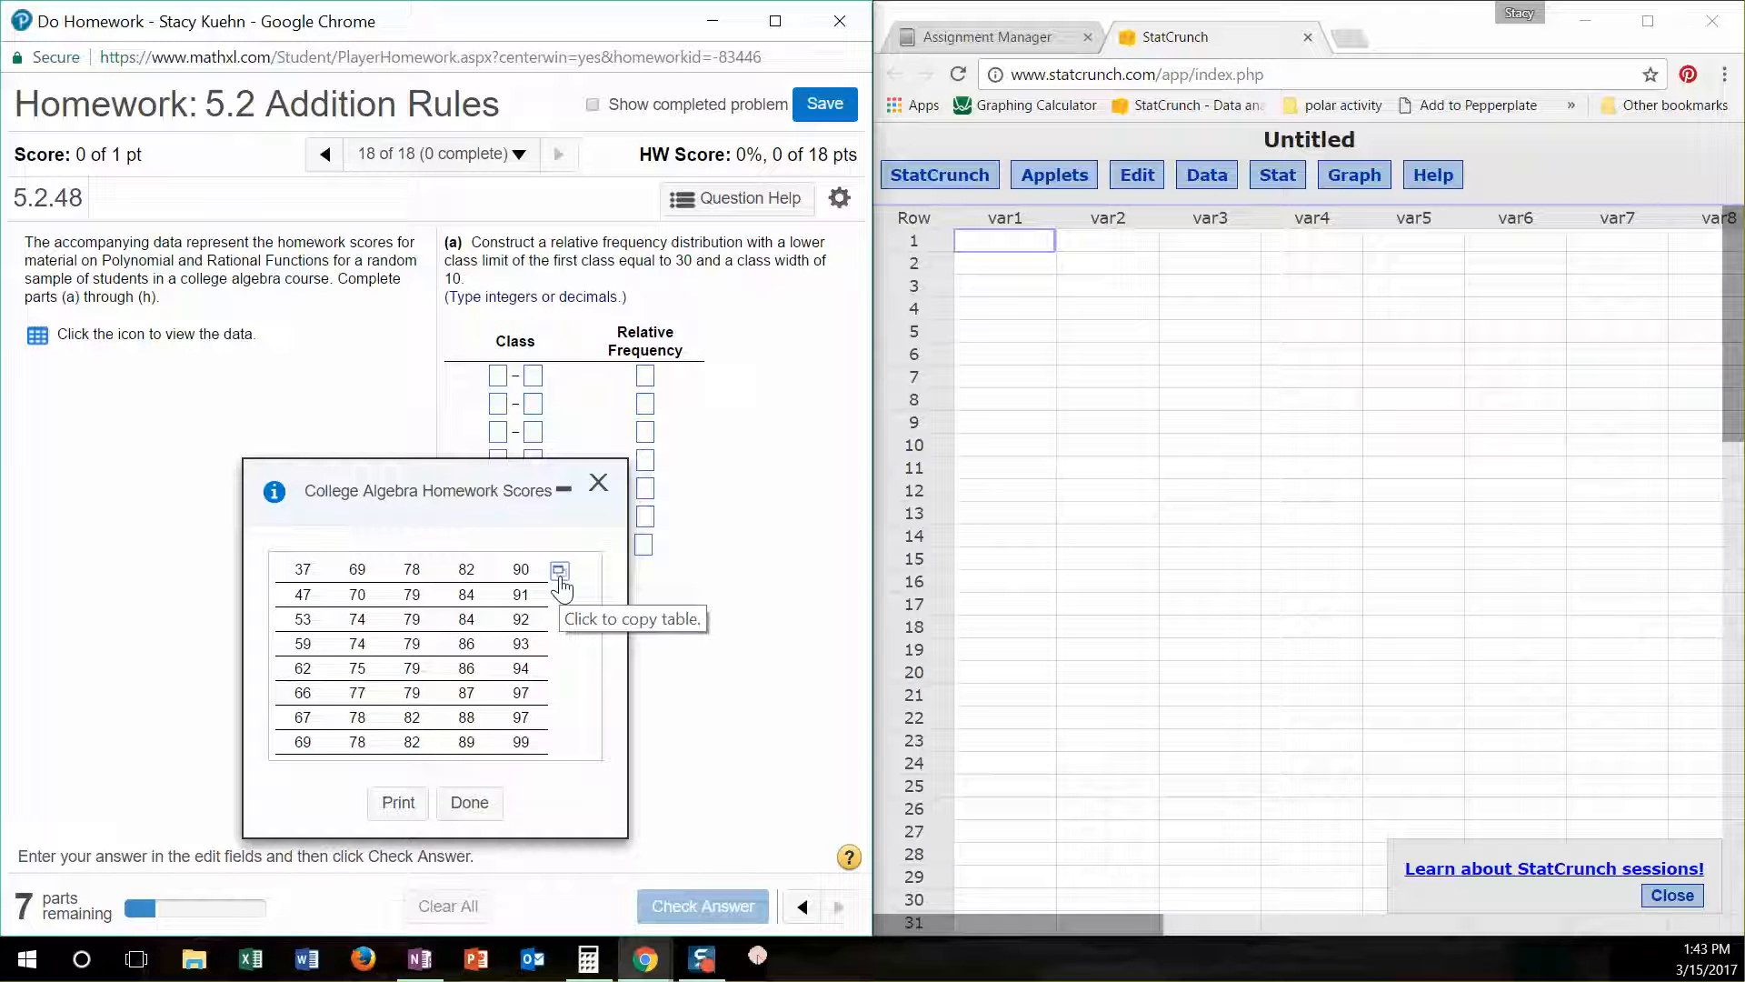
pyautogui.click(559, 573)
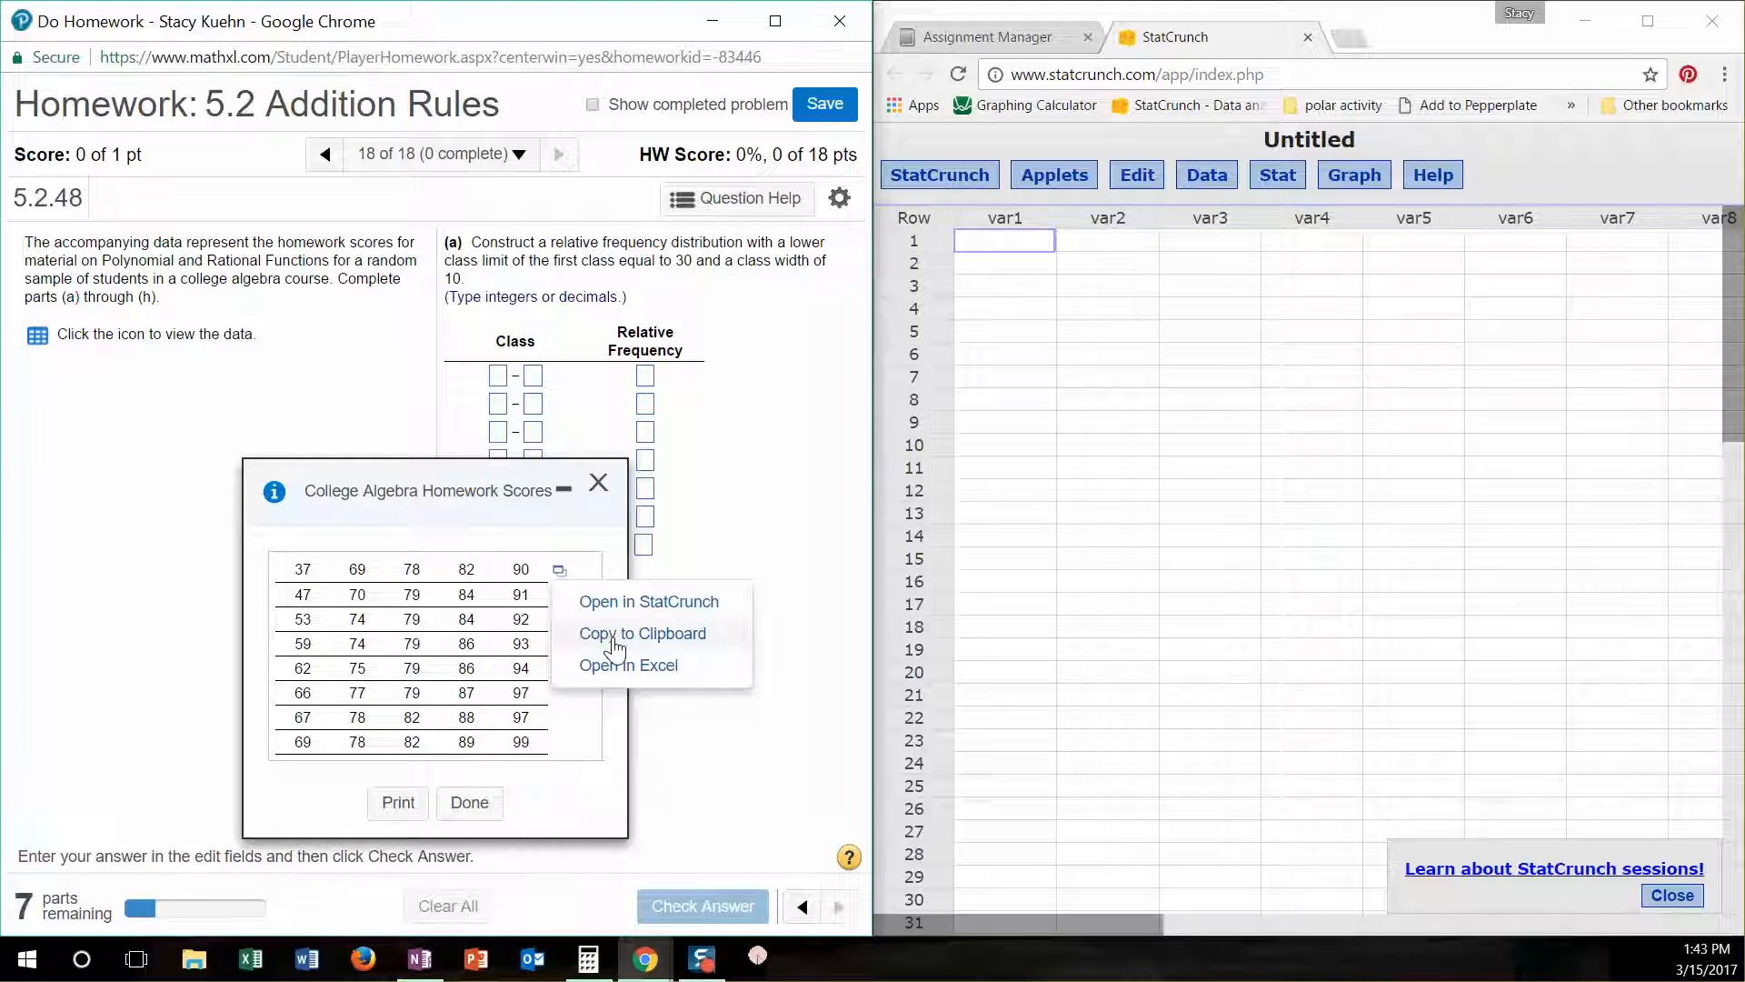
pyautogui.click(584, 634)
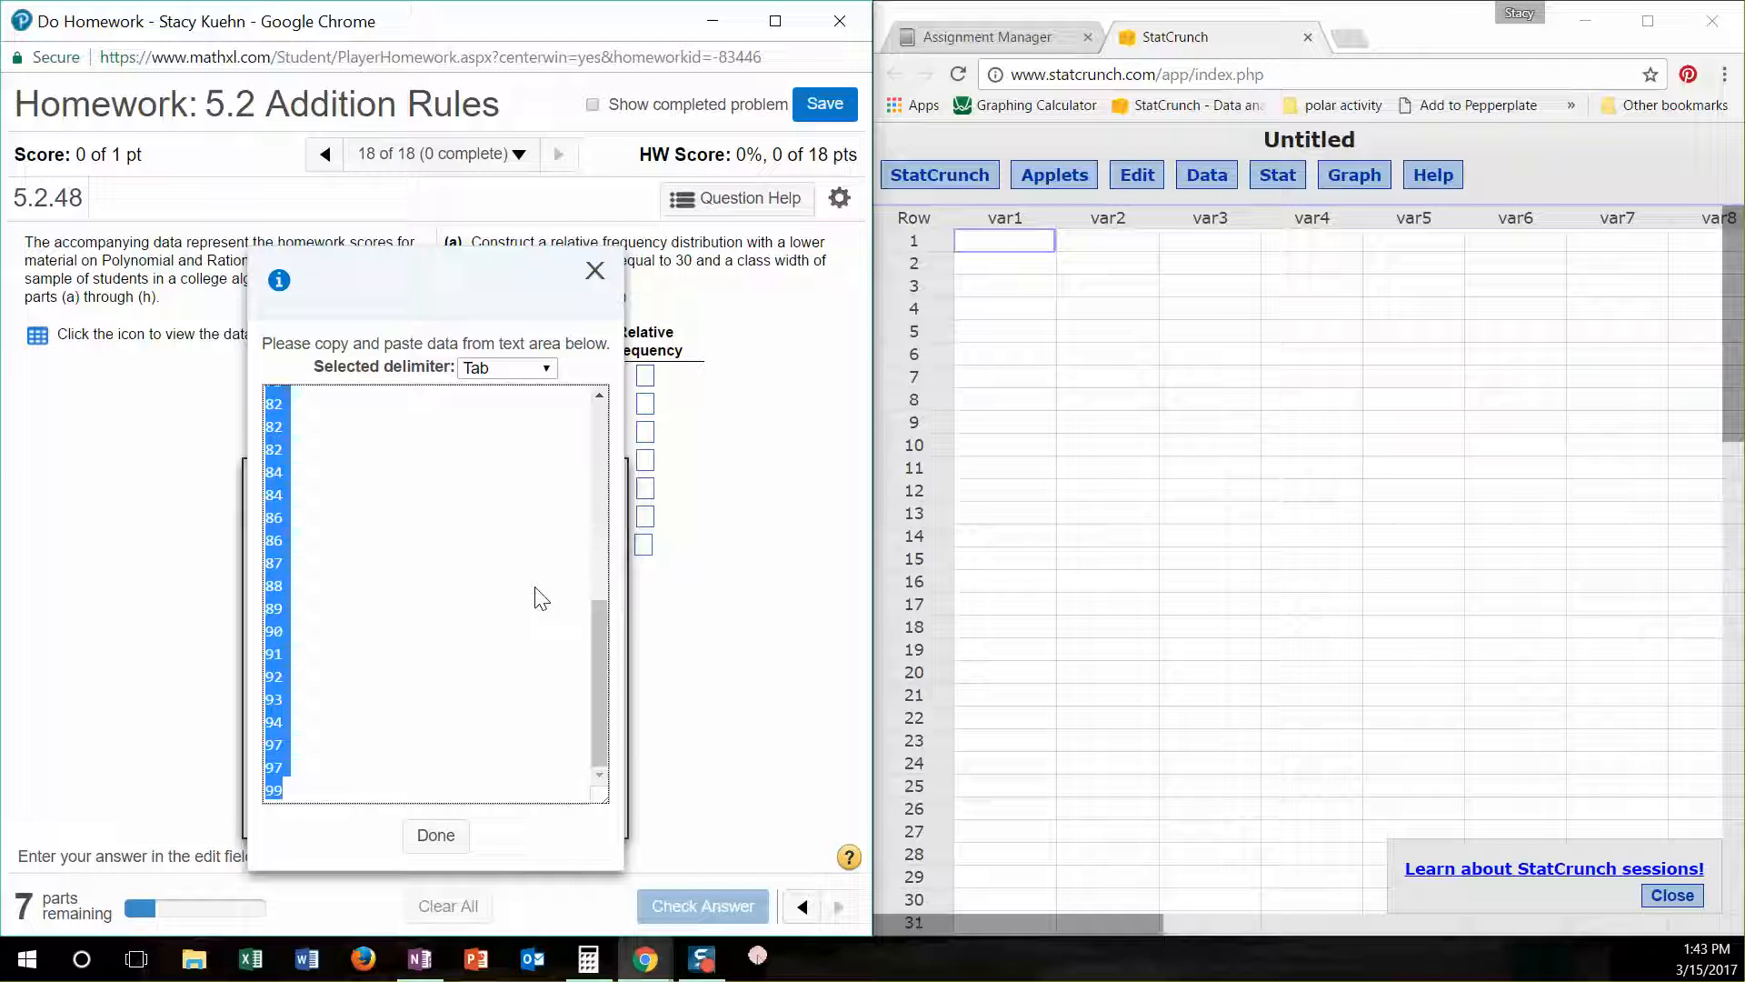
pyautogui.click(594, 270)
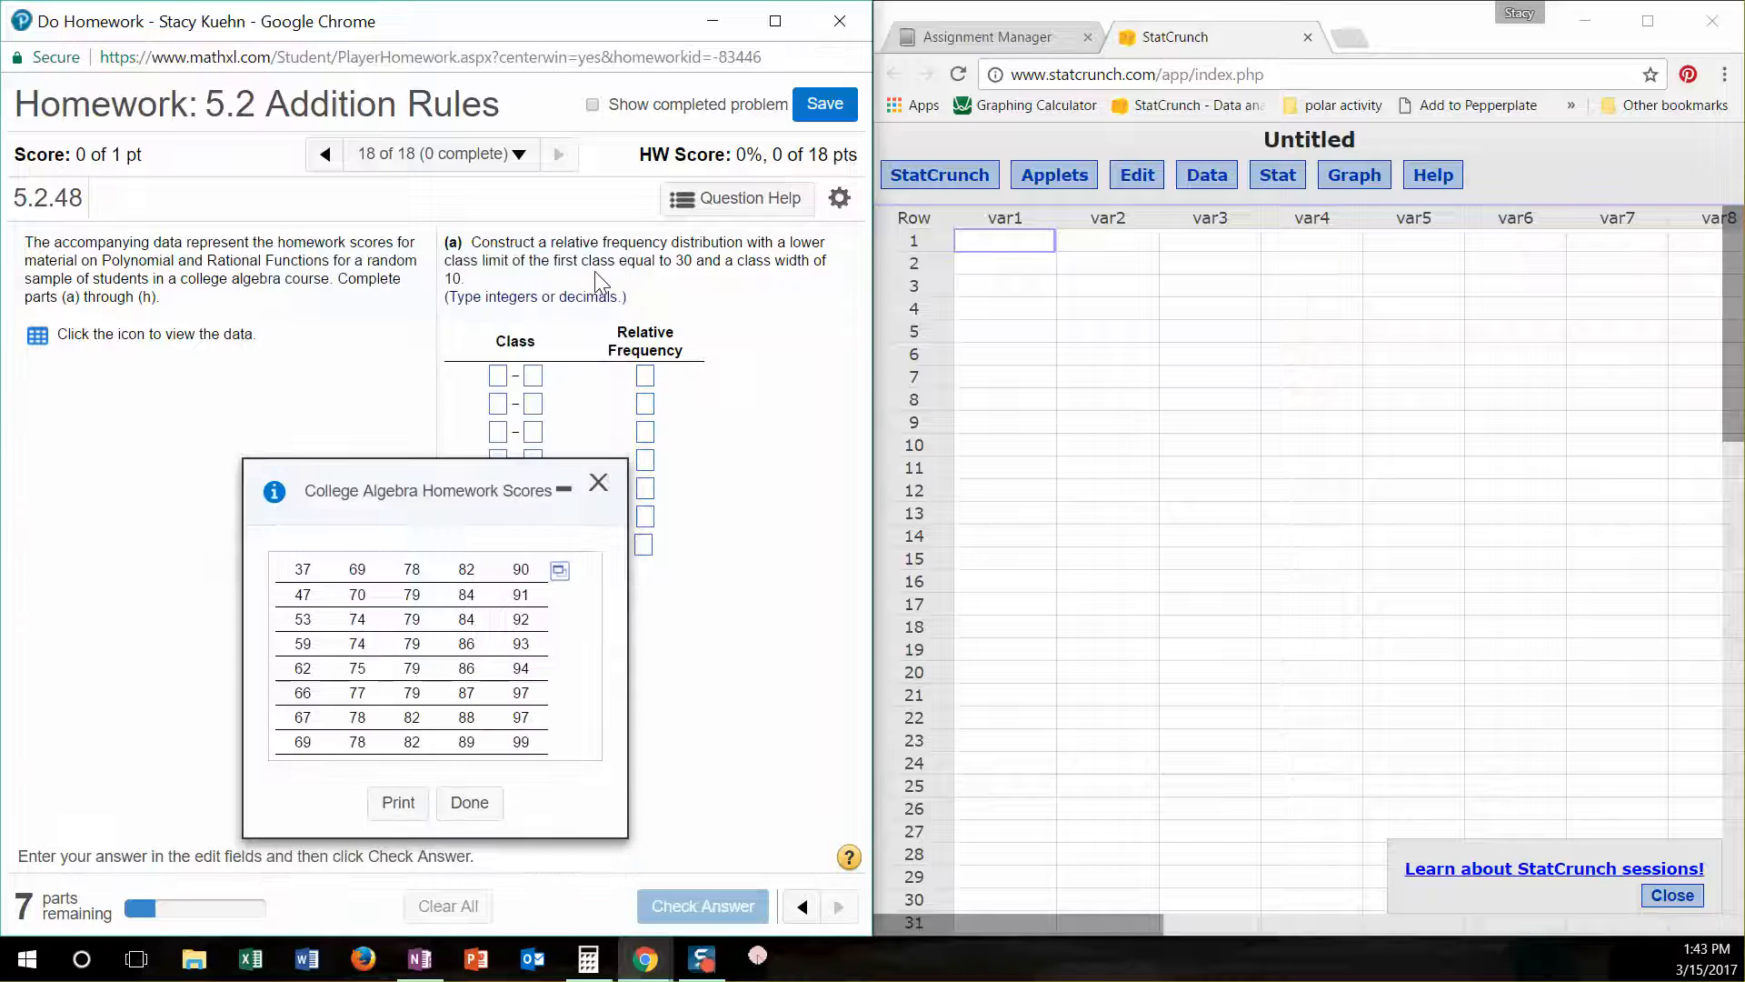
pyautogui.click(598, 482)
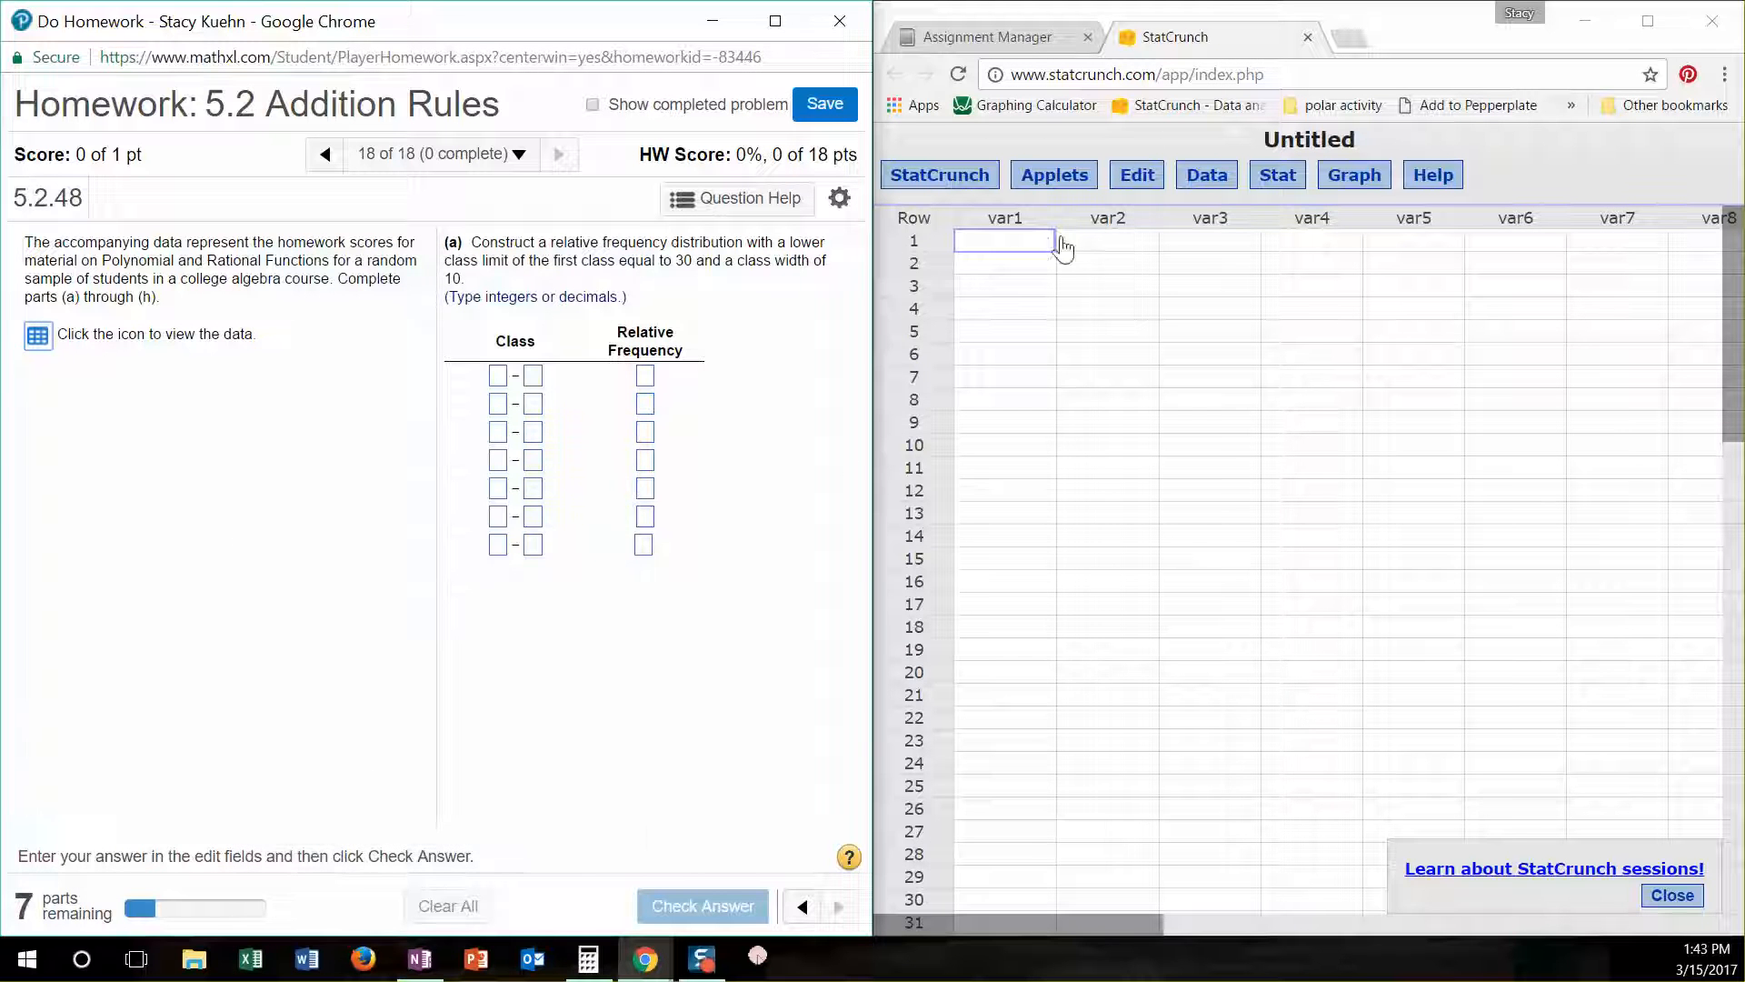
# - Switch to StatCrunch, paste the copied scores into the first column and name that column Test Scores
pyautogui.click(1029, 242)
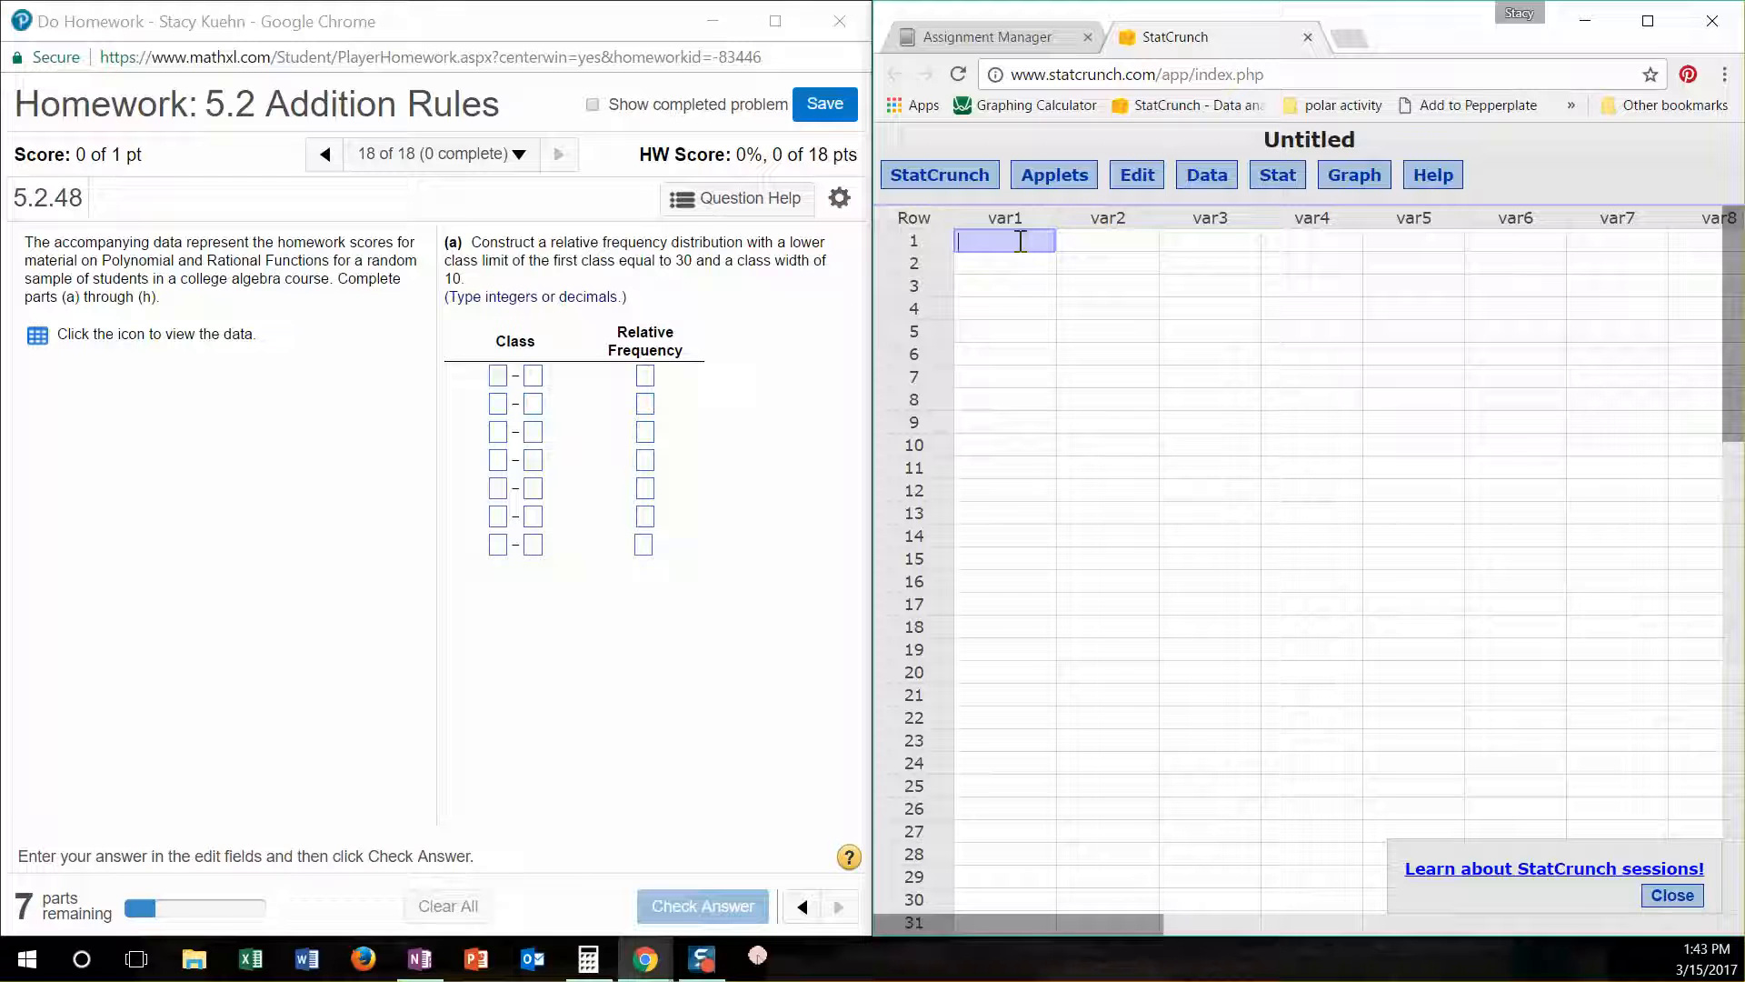
pyautogui.hotkey('ctrl', 'v')
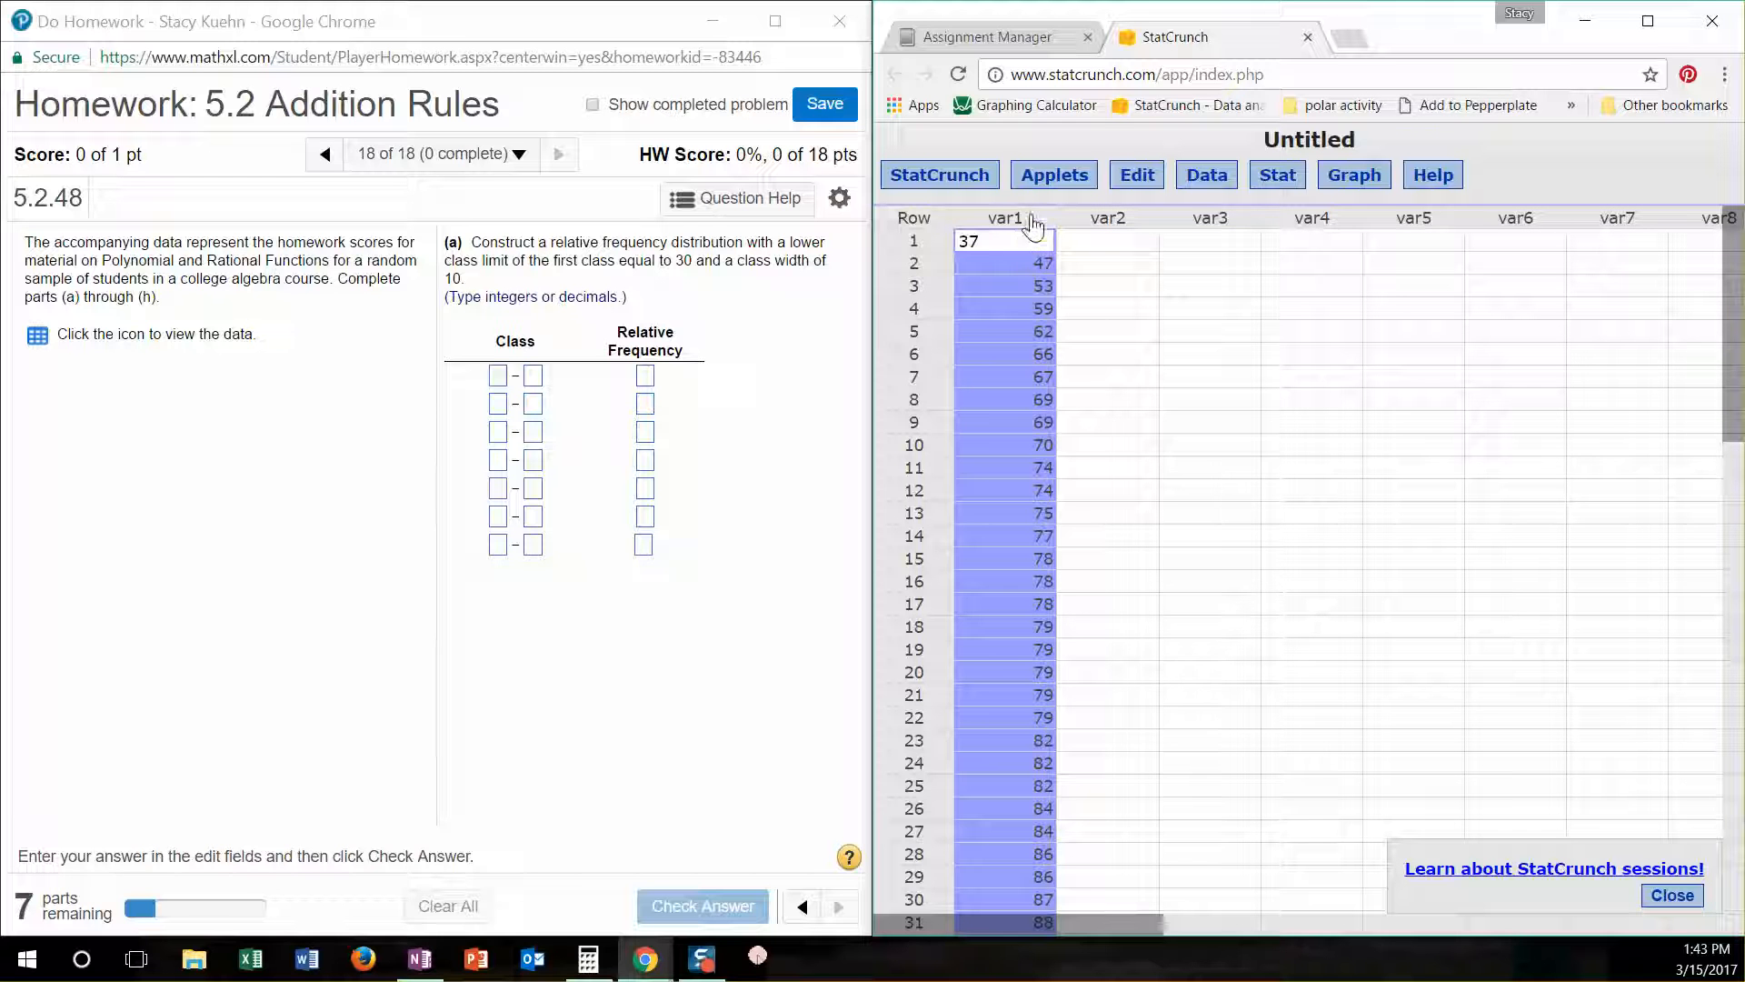
pyautogui.click(1033, 218)
pyautogui.press('BackSpace')
pyautogui.press('BackSpace')
pyautogui.press('BackSpace')
pyautogui.press('BackSpace')
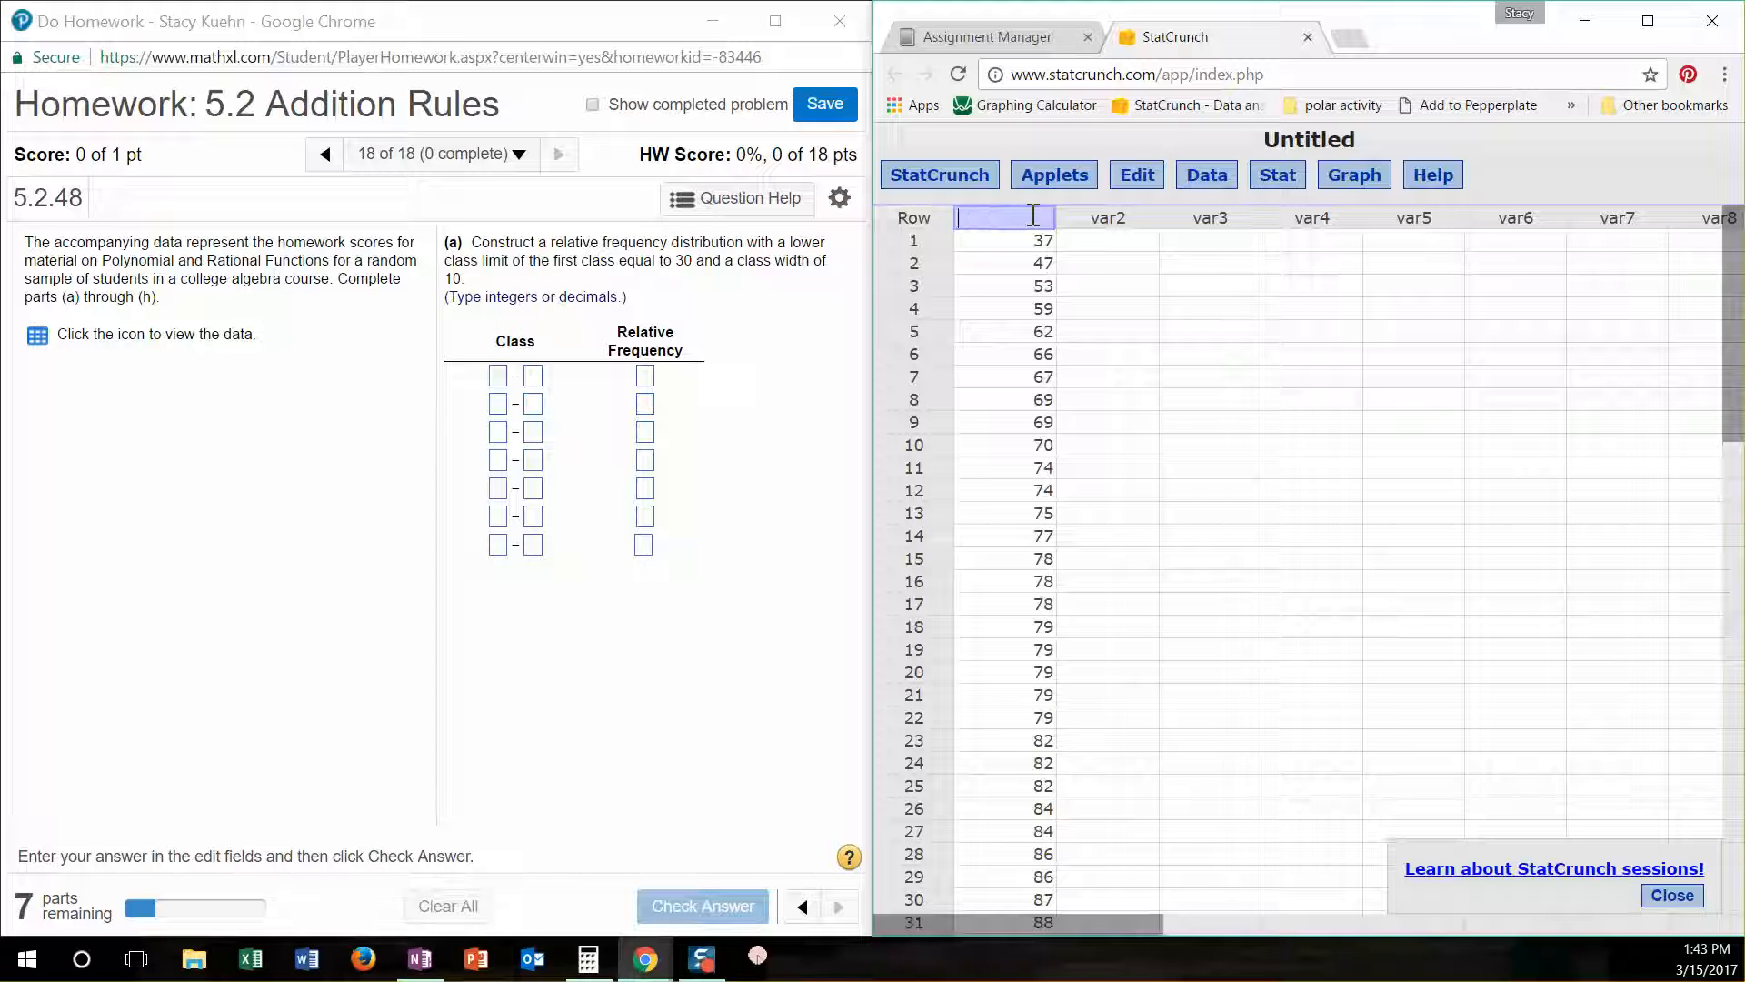
pyautogui.write('Test Scores')
pyautogui.click(1223, 182)
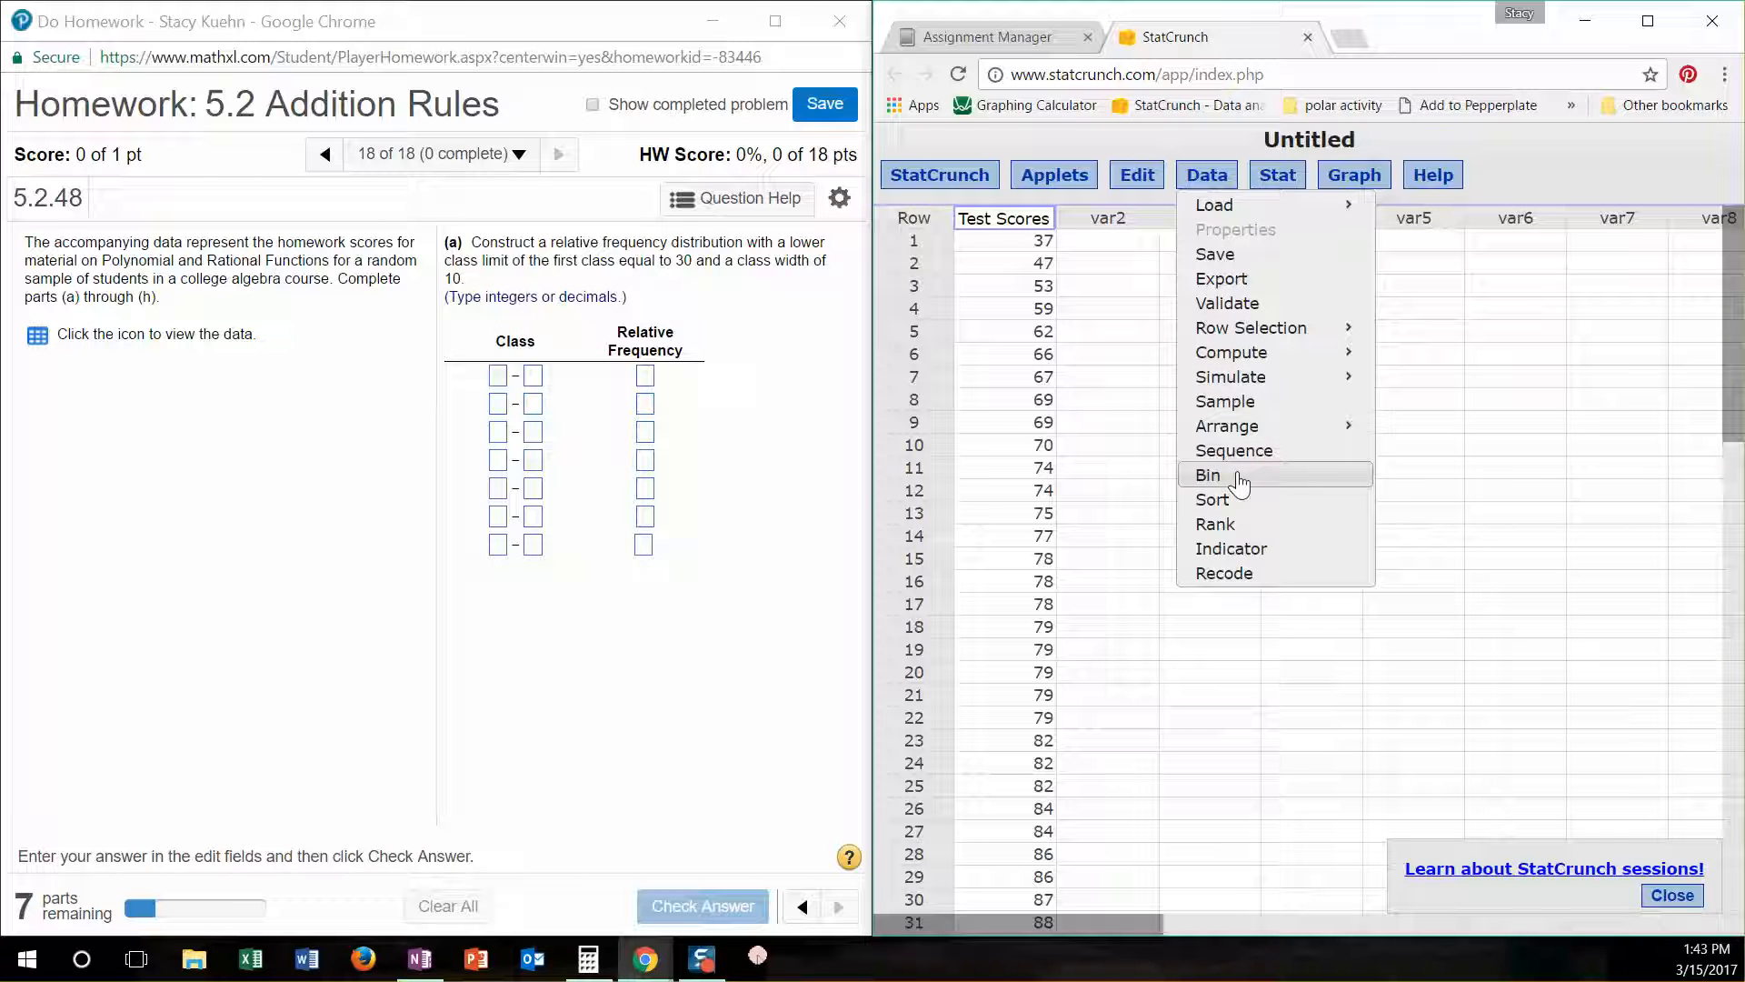
pyautogui.click(1290, 177)
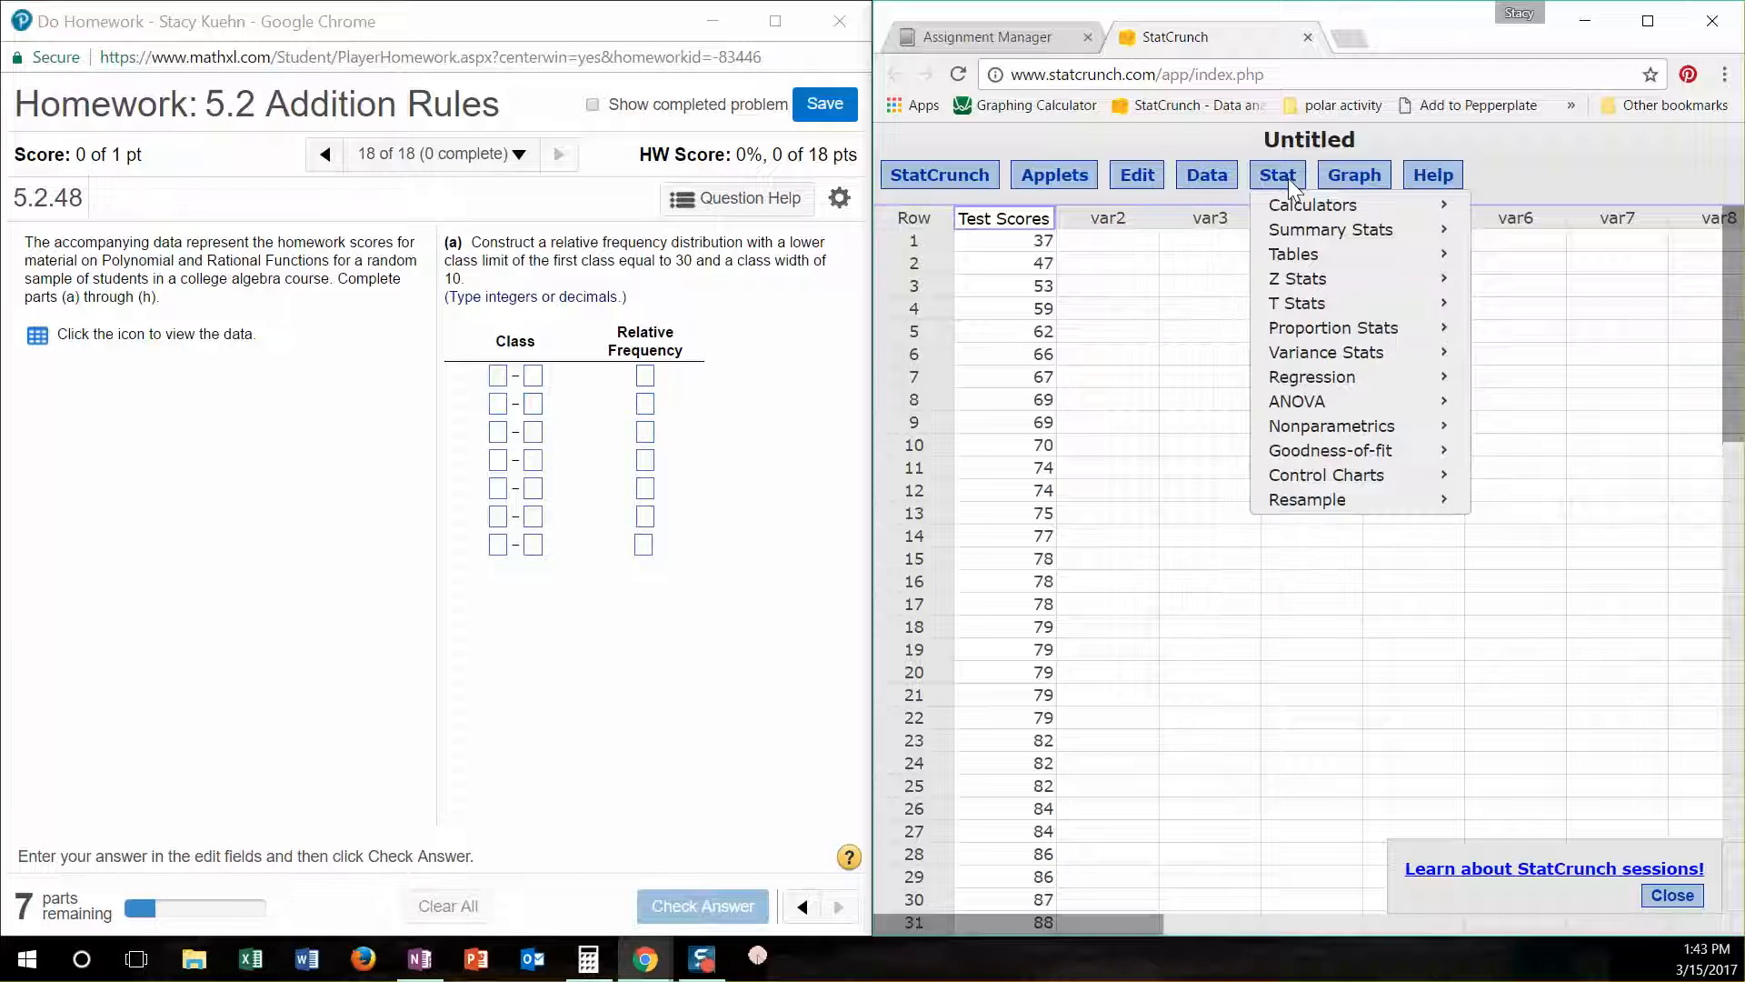
pyautogui.moveTo(1302, 263)
pyautogui.click(1351, 178)
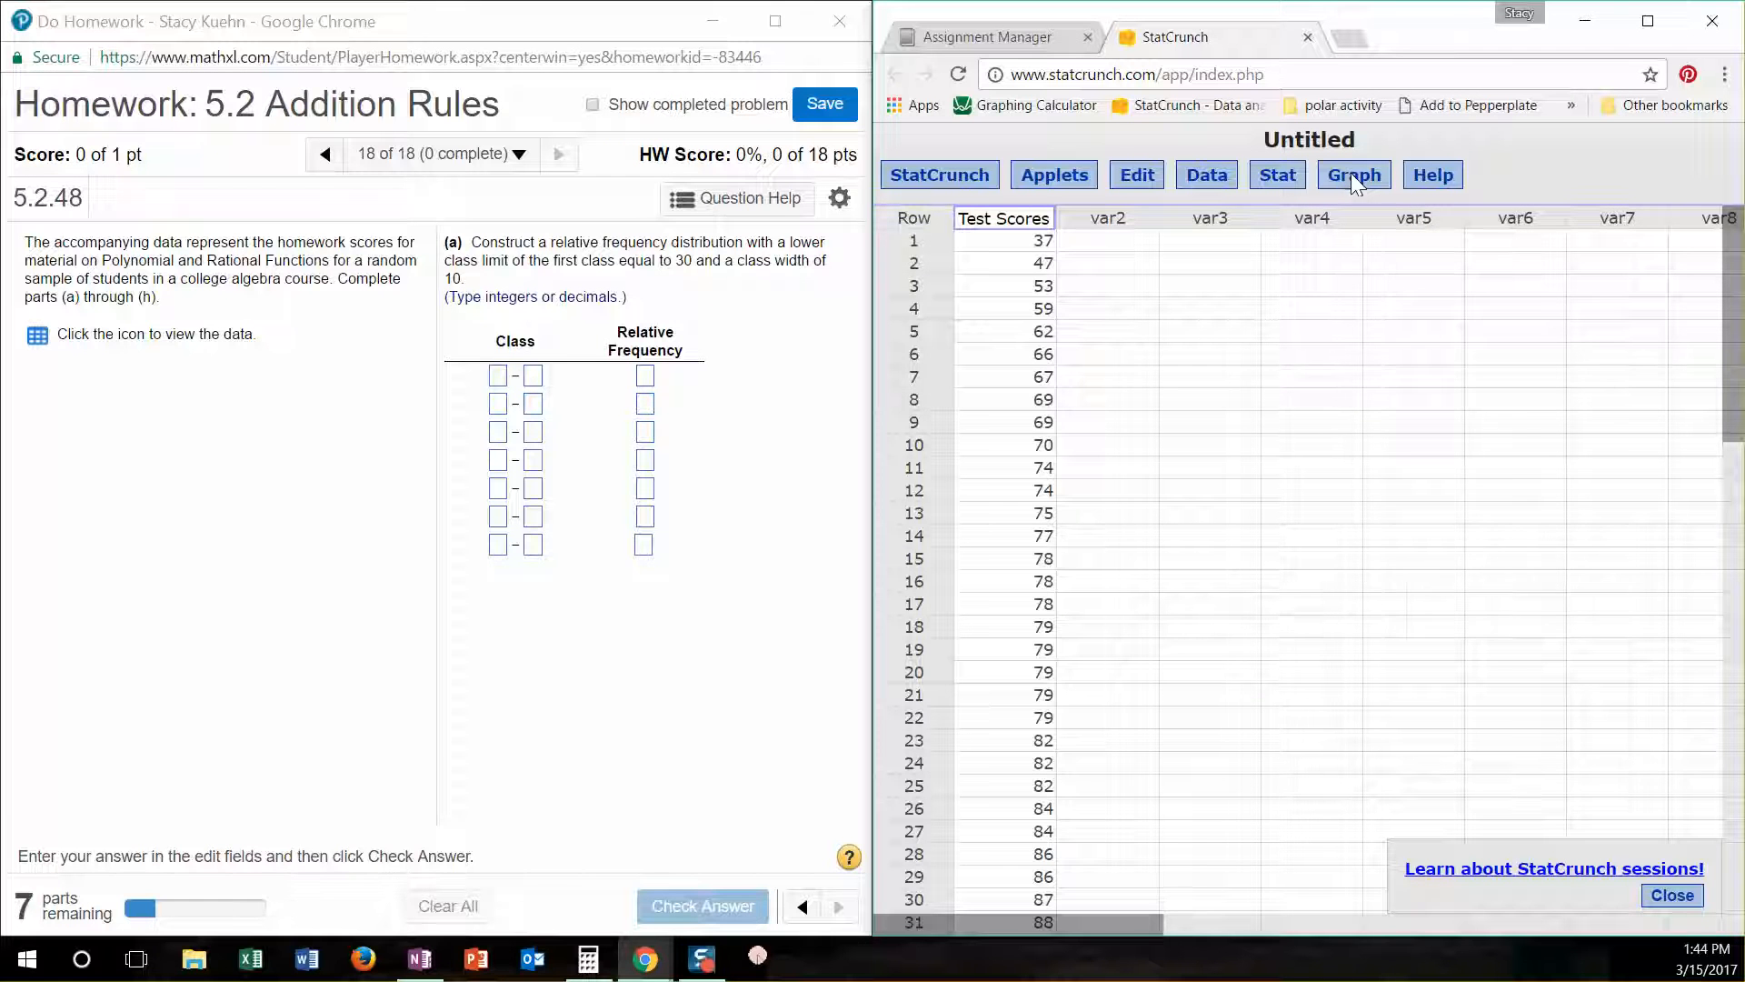
# - Start a histogram of the Test Scores column with Relative Frequency as its type
pyautogui.click(1350, 174)
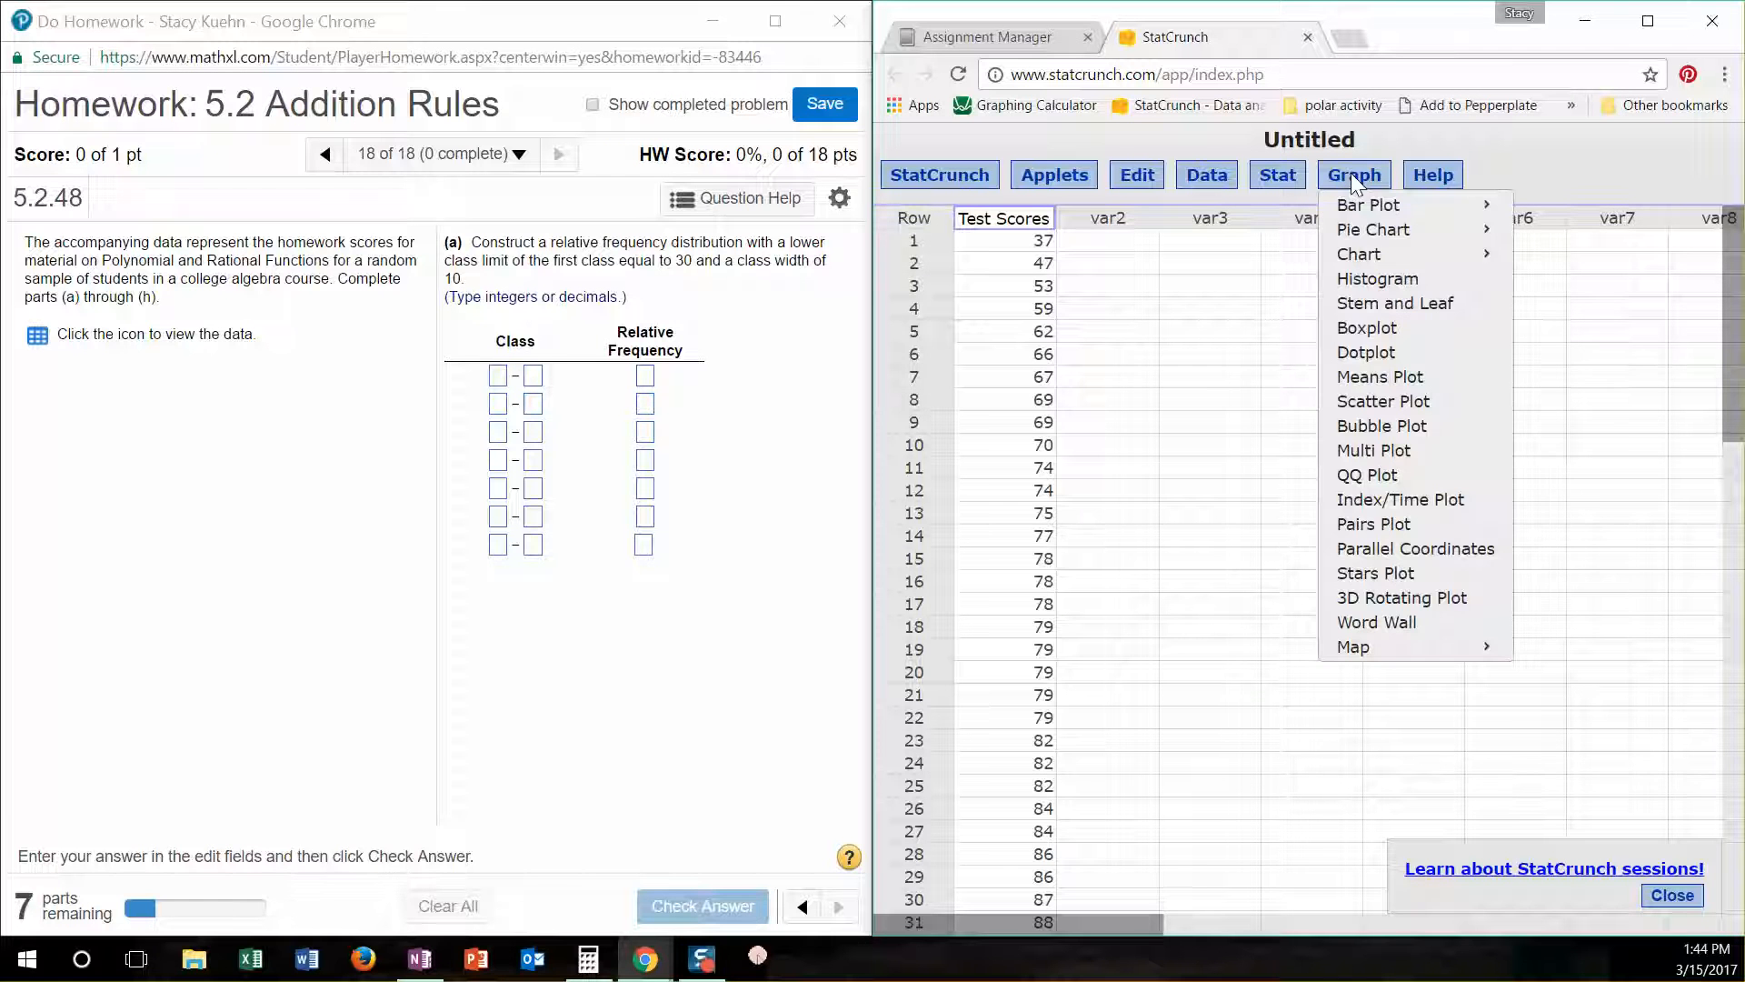
pyautogui.click(1365, 282)
pyautogui.click(1096, 226)
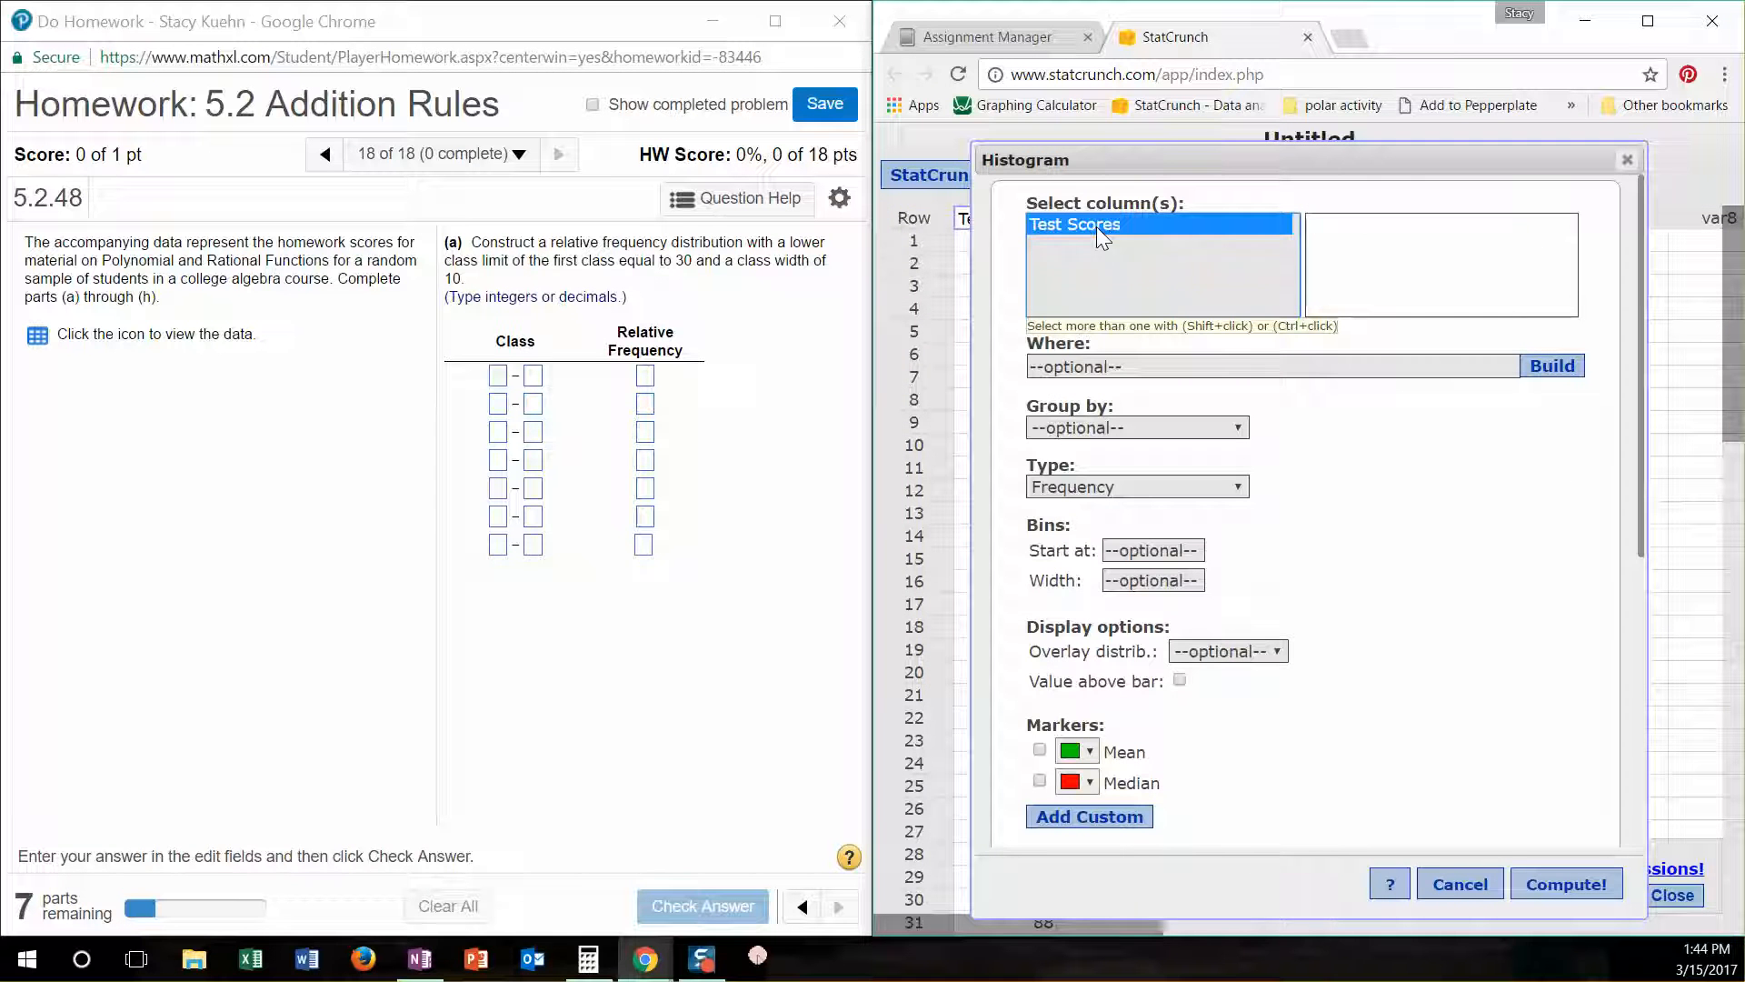
pyautogui.click(1089, 482)
pyautogui.click(1080, 532)
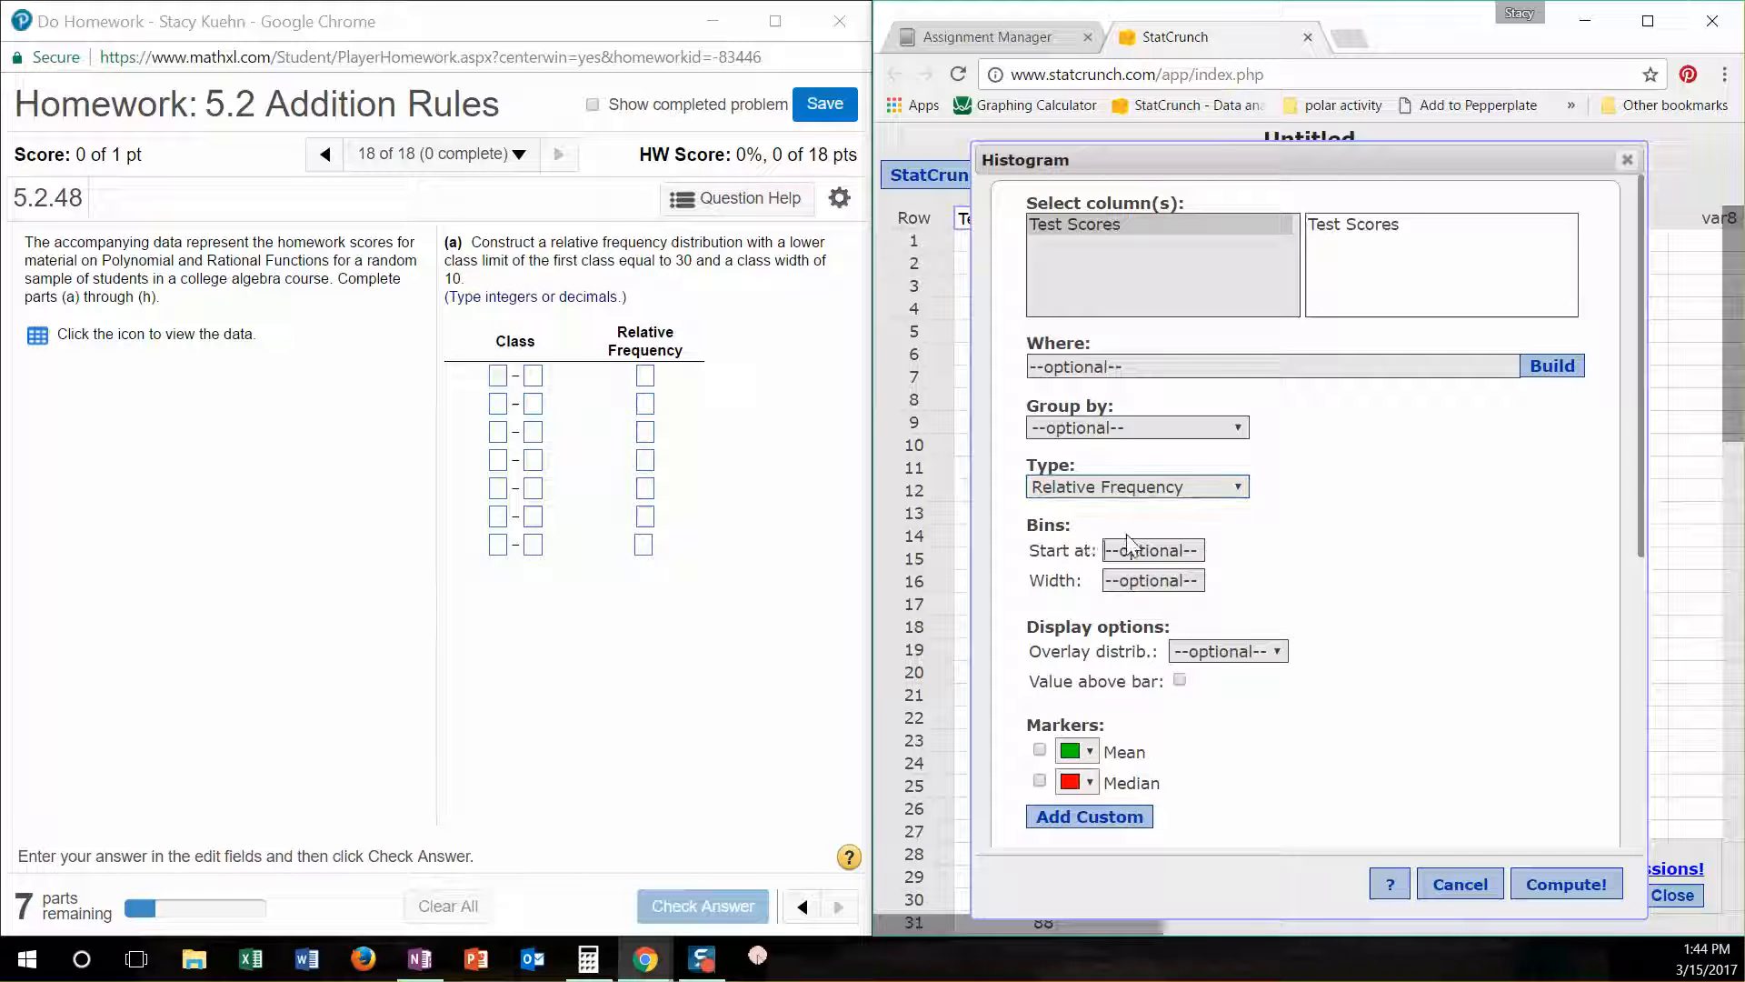
# - Set the histogram bins to start at 30 with a width of 10, and compute the graph
pyautogui.moveTo(671, 259); pyautogui.dragTo(703, 273)
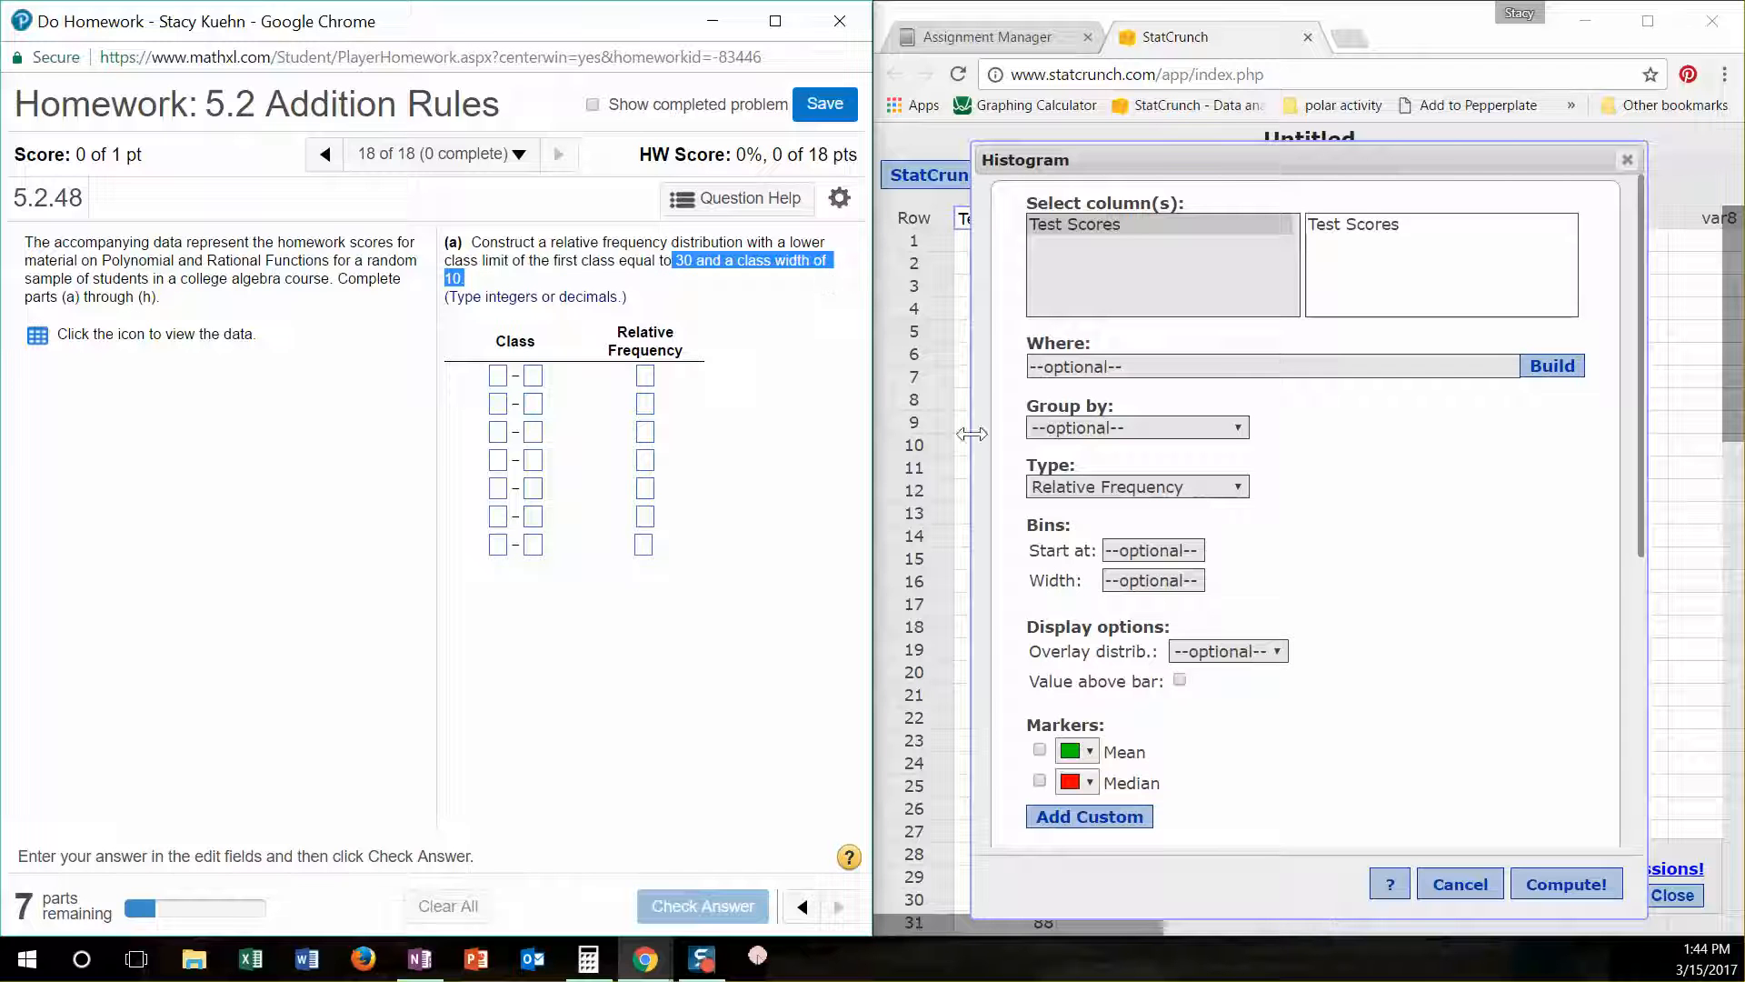
pyautogui.click(1127, 553)
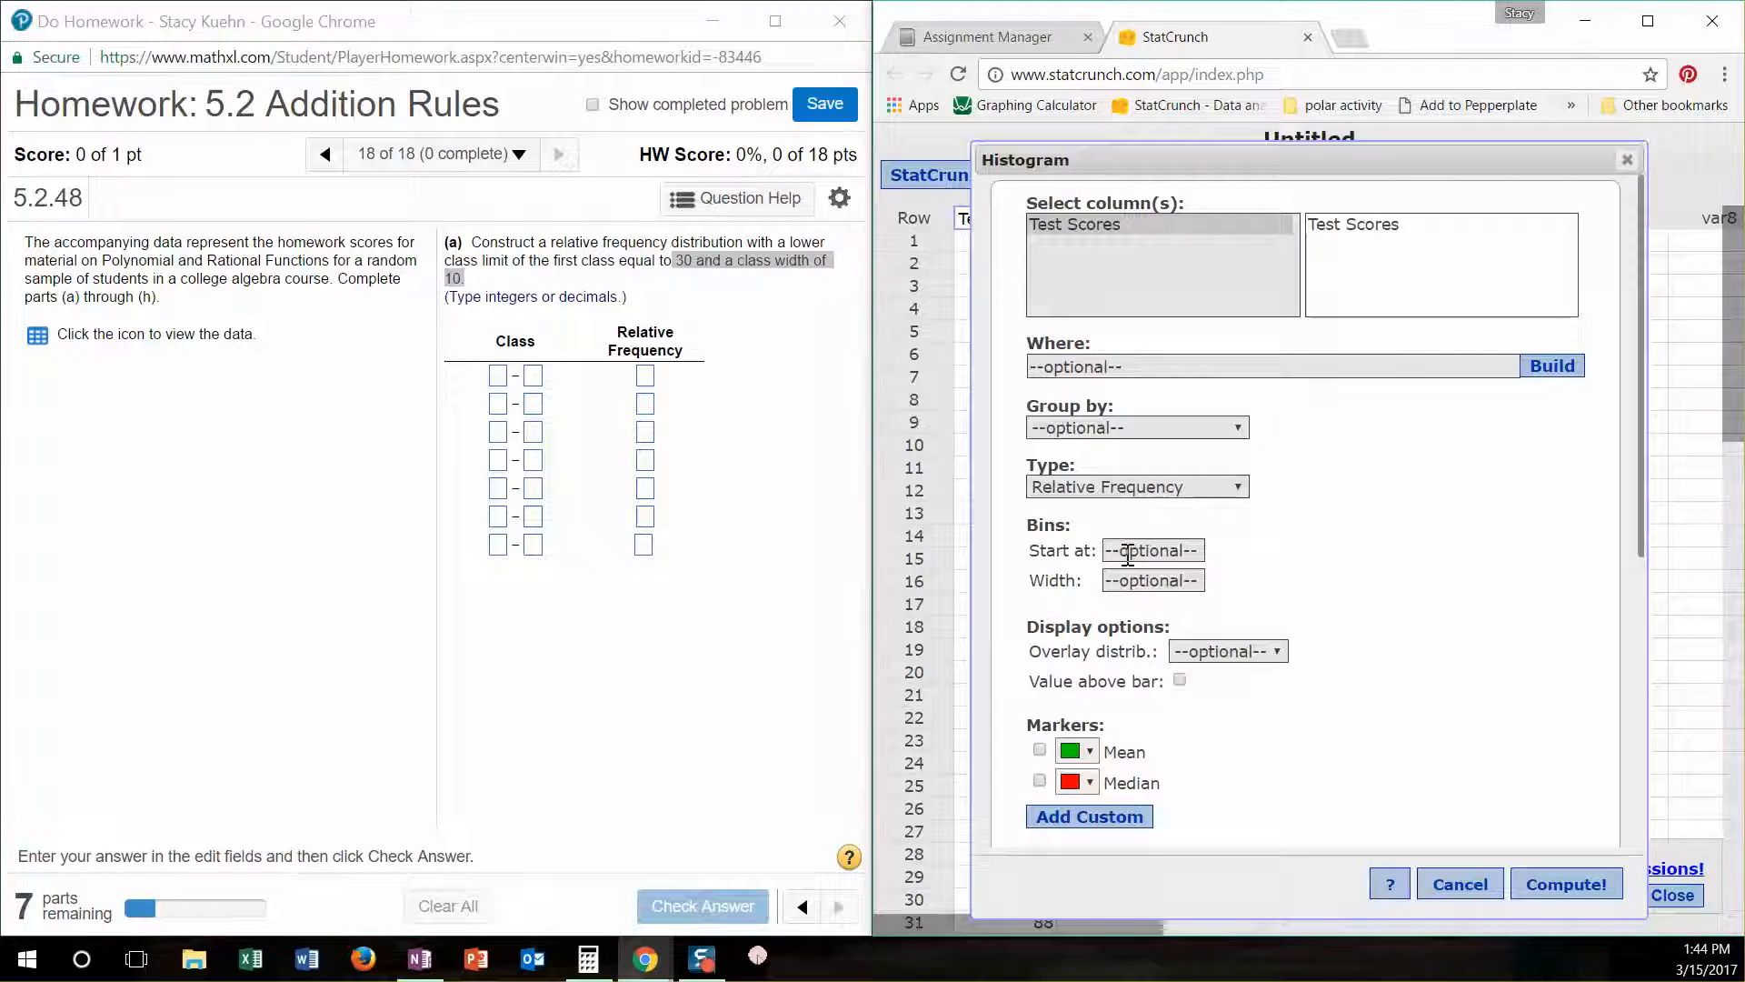
pyautogui.write('30')
pyautogui.click(1123, 581)
pyautogui.write('10')
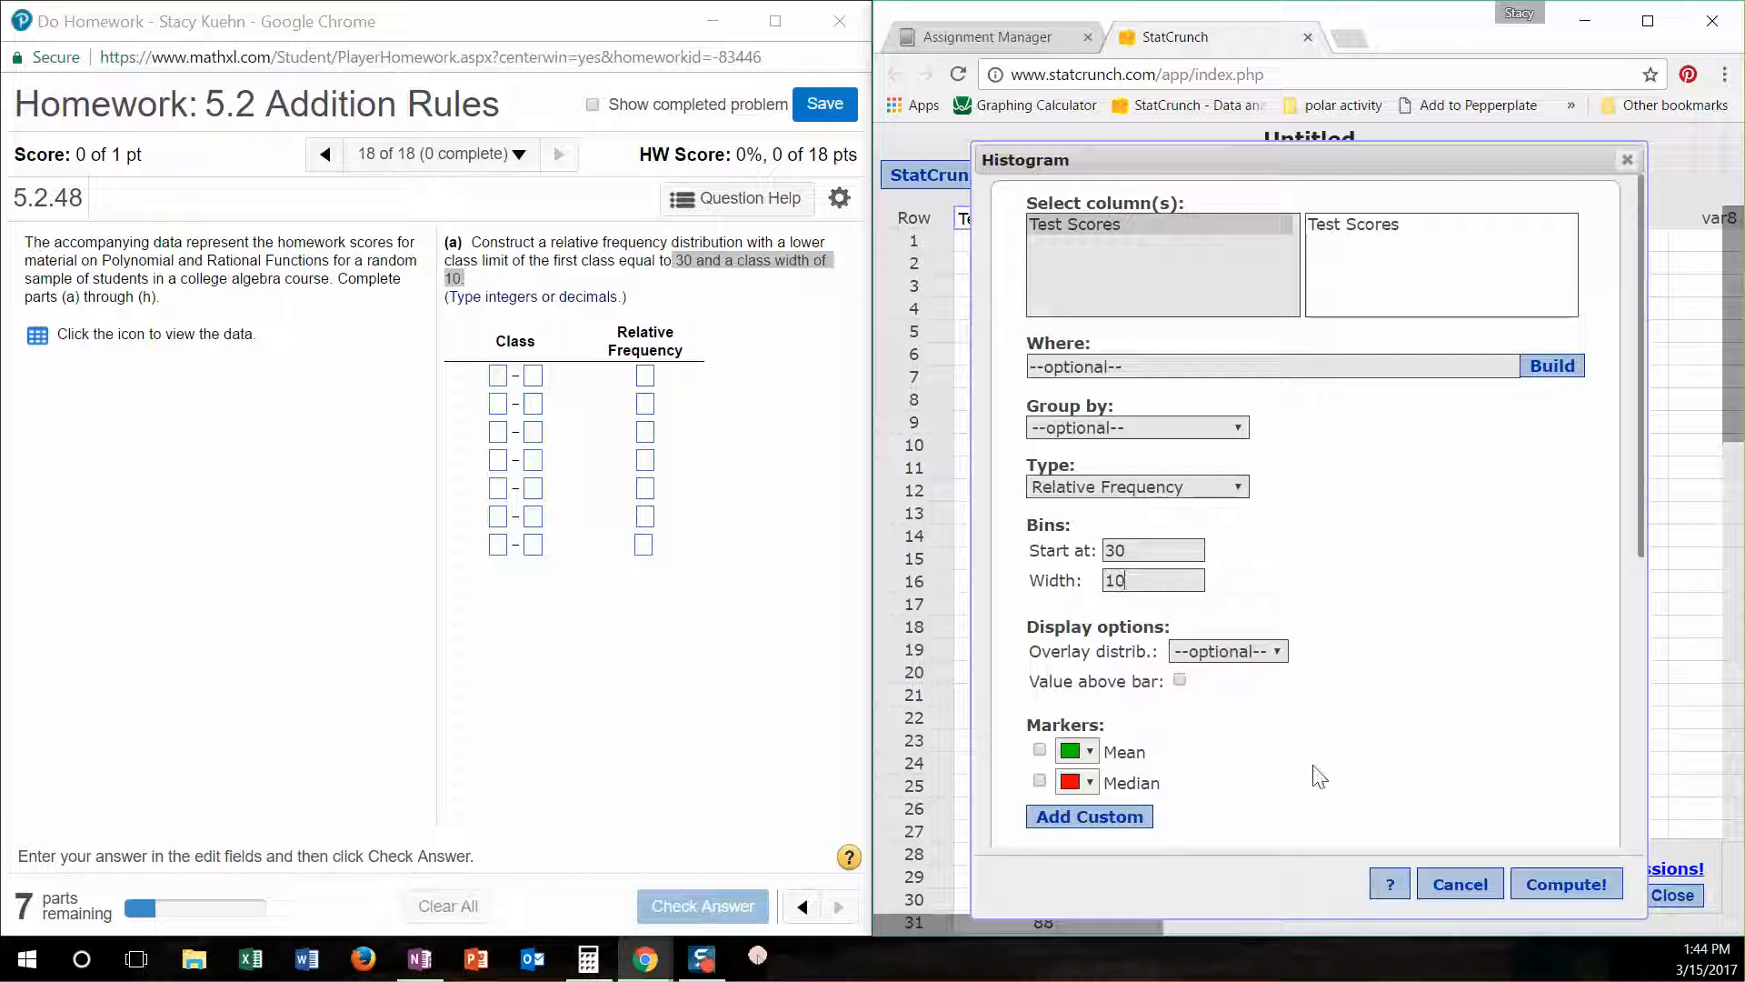
pyautogui.scroll(-5, 1499, 759)
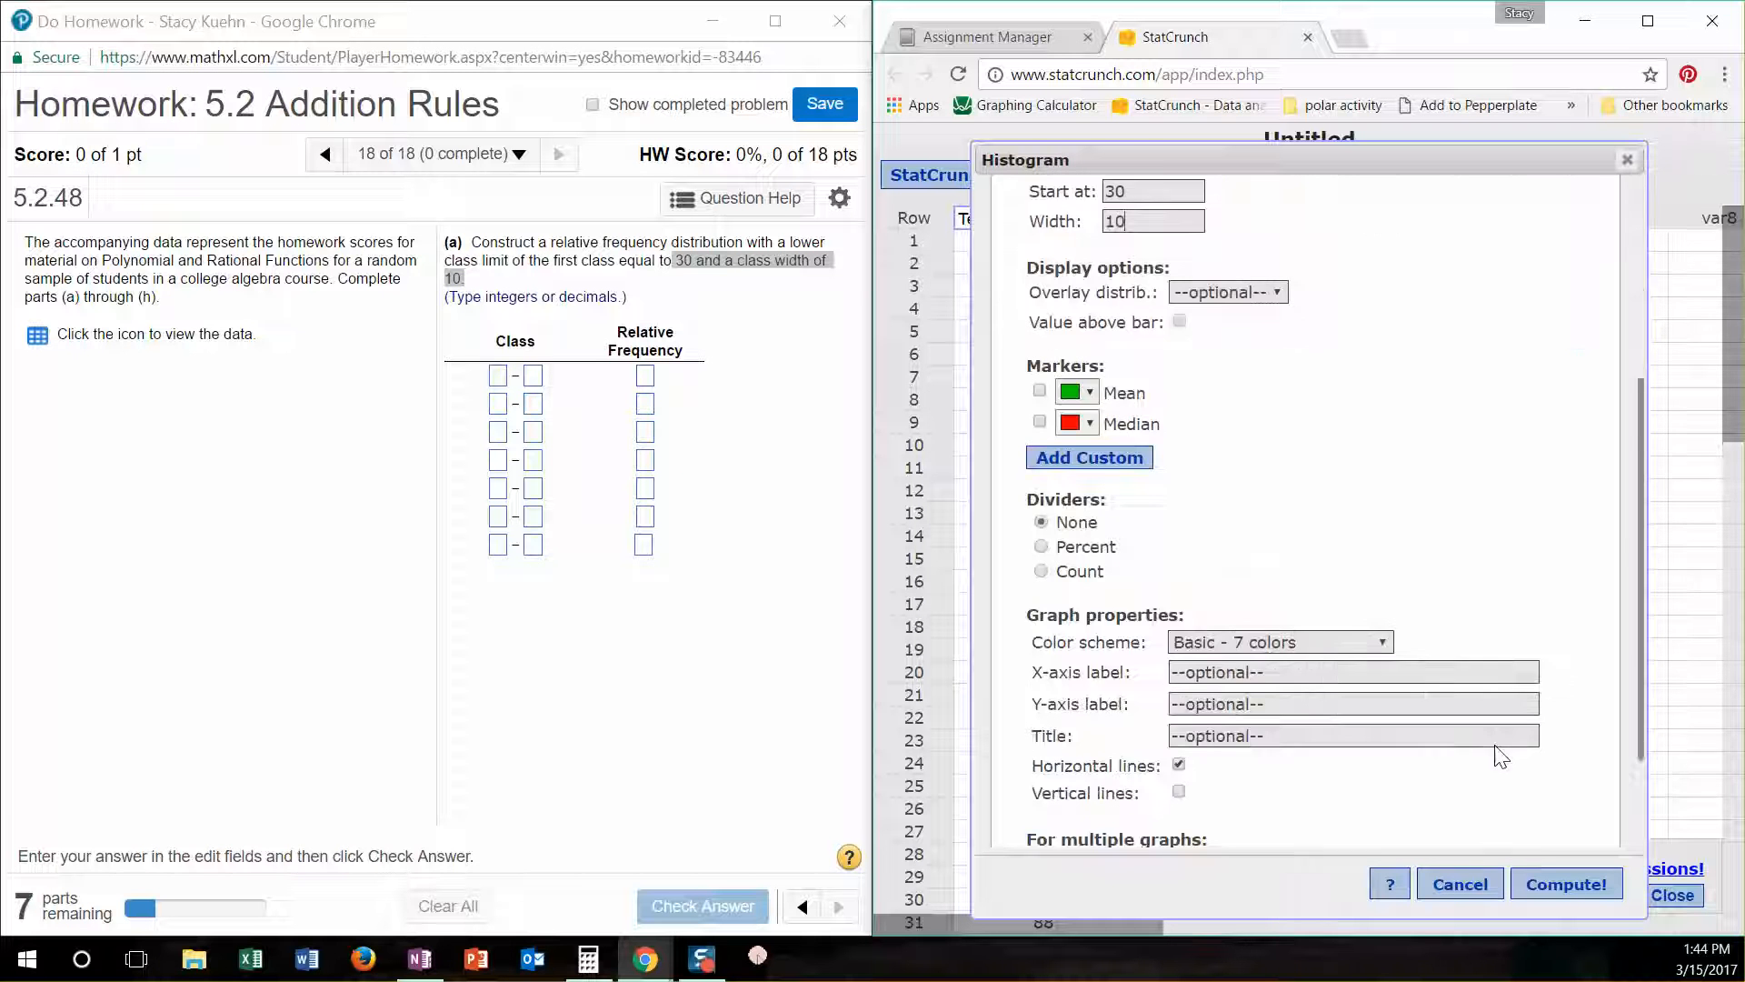
pyautogui.click(1569, 881)
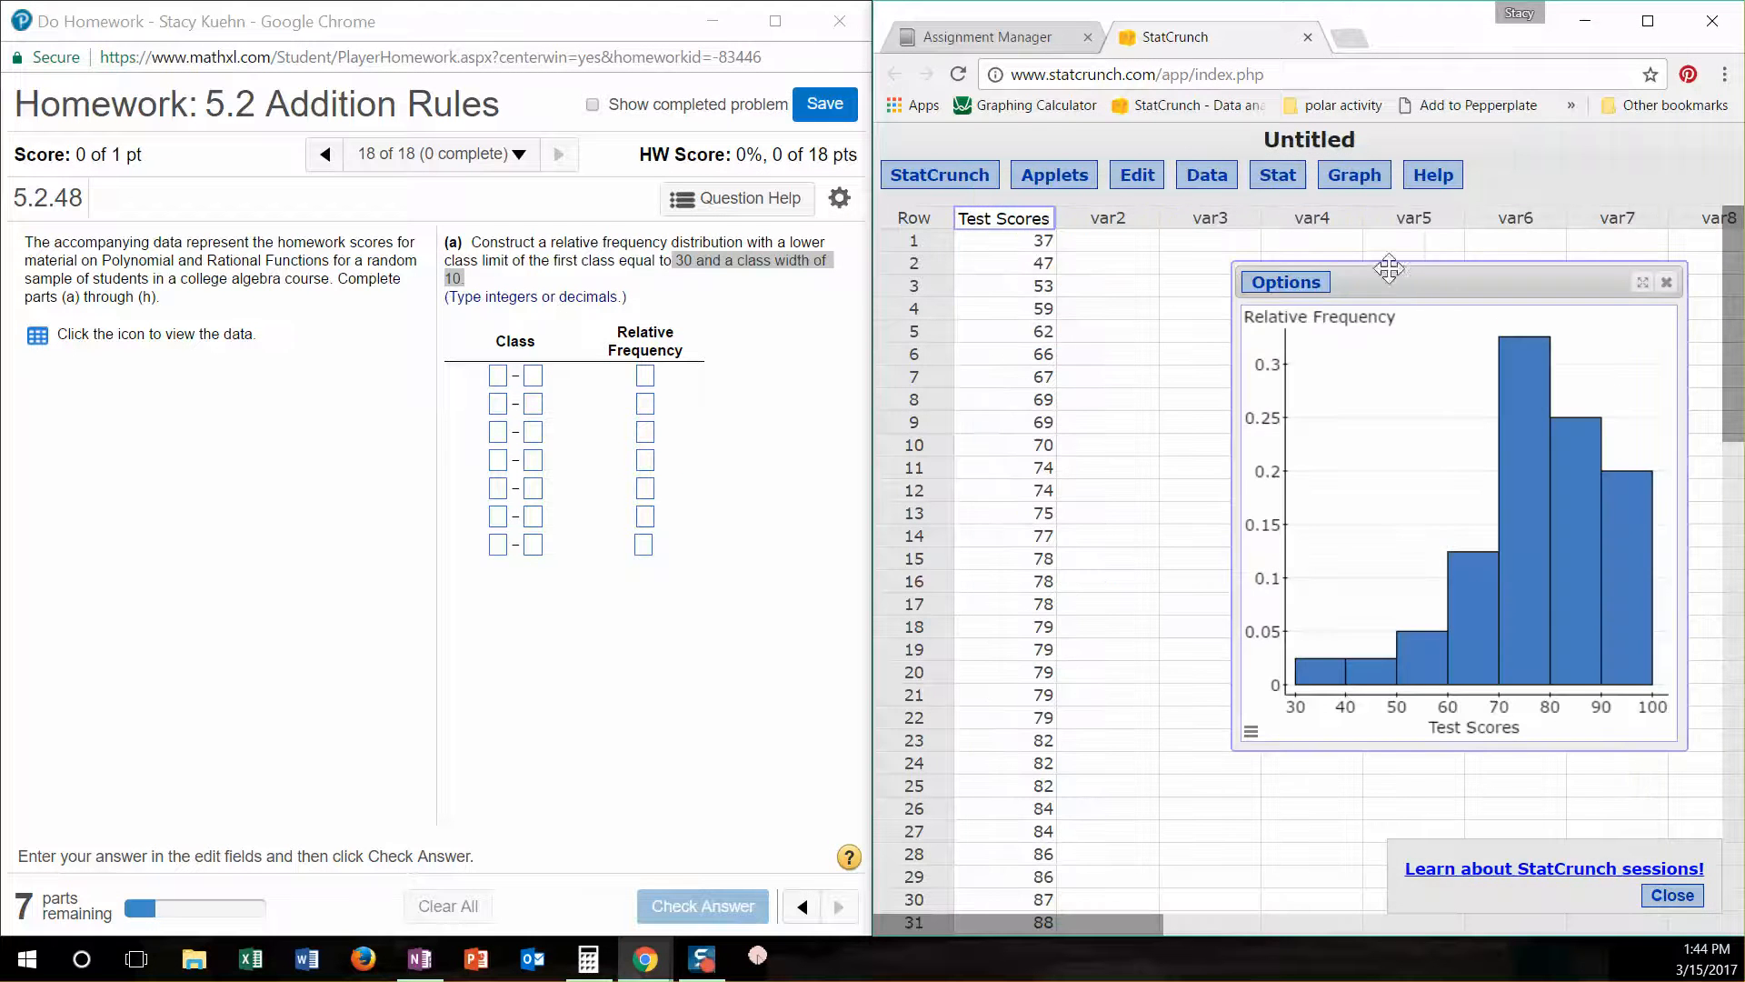
# - Move the histogram window next to the homework question and enlarge it so its bars are easy to read
pyautogui.moveTo(1389, 268); pyautogui.dragTo(1033, 130)
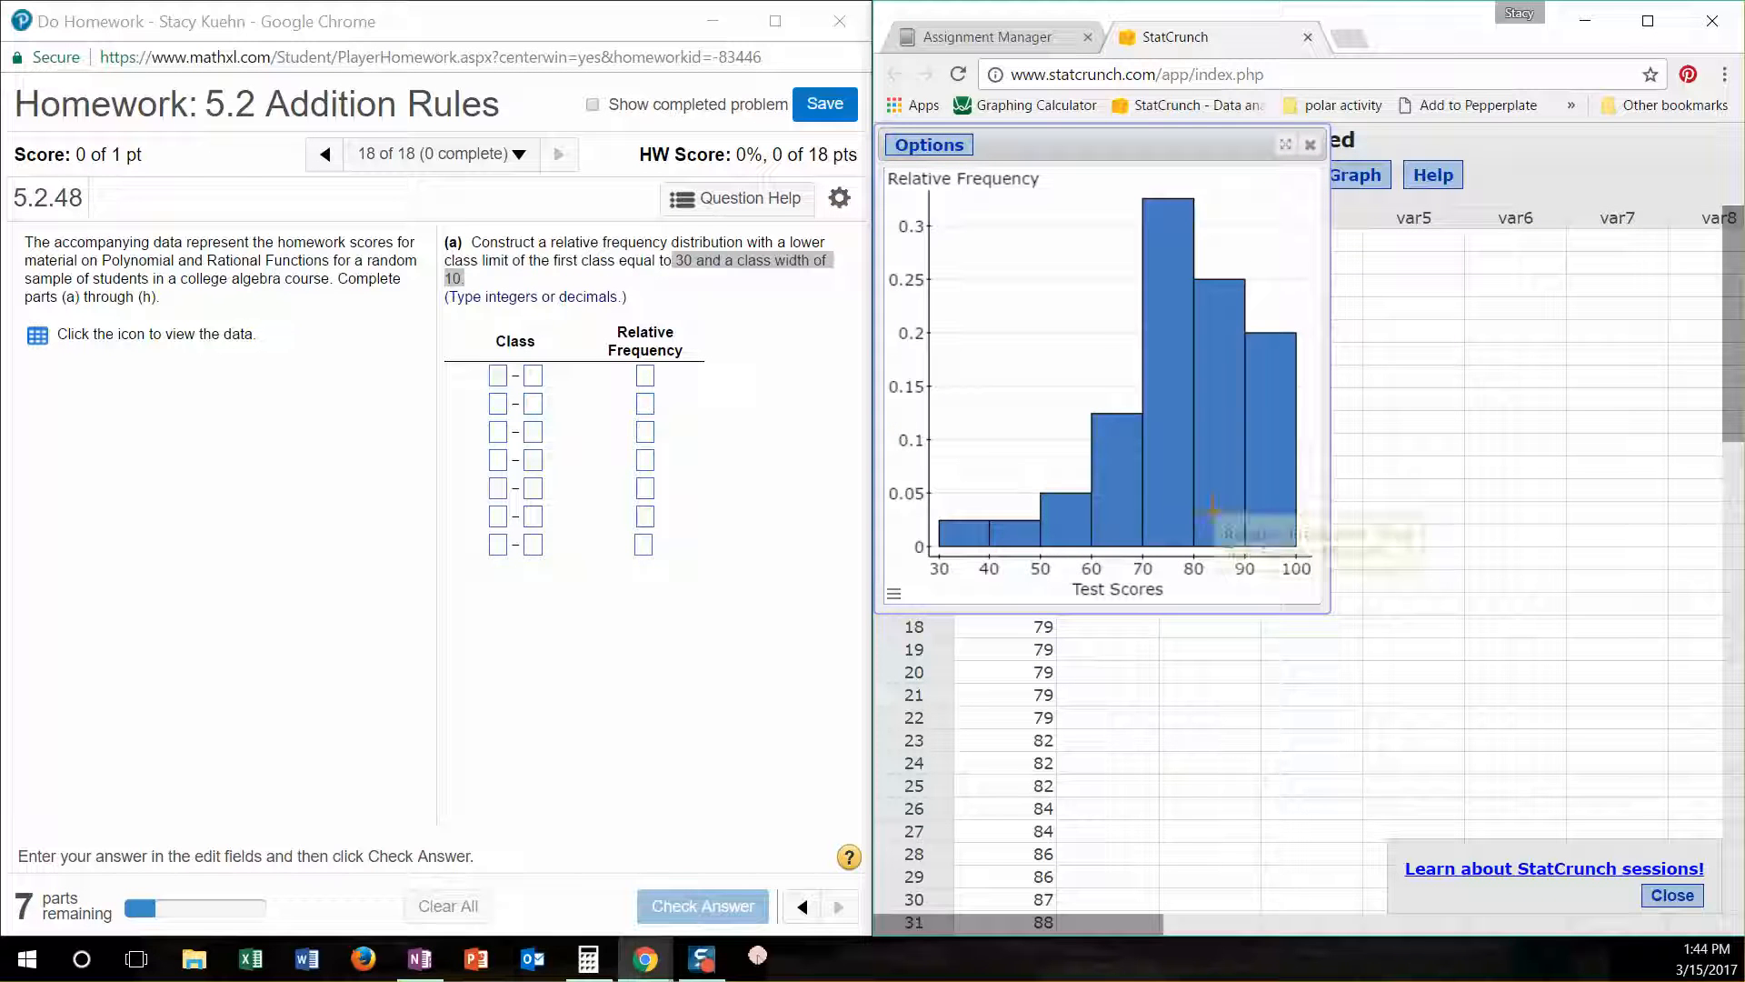
pyautogui.moveTo(1327, 609); pyautogui.dragTo(1475, 747)
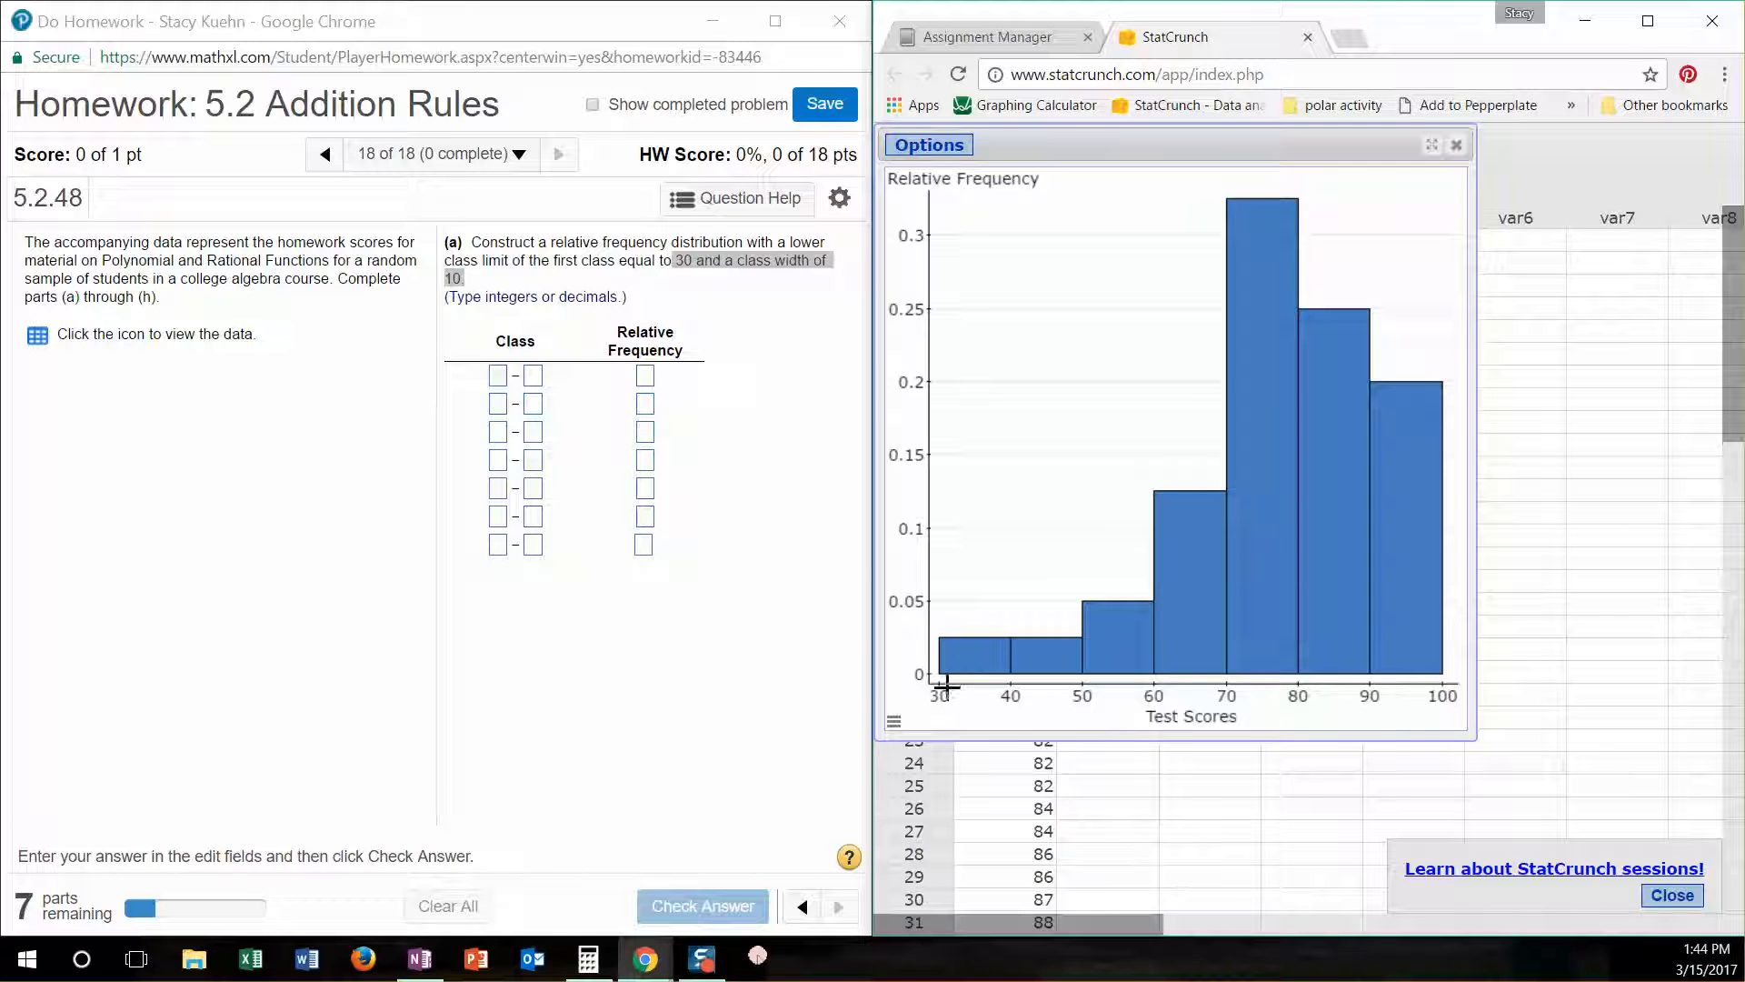
pyautogui.moveTo(971, 655)
pyautogui.moveTo(1057, 657)
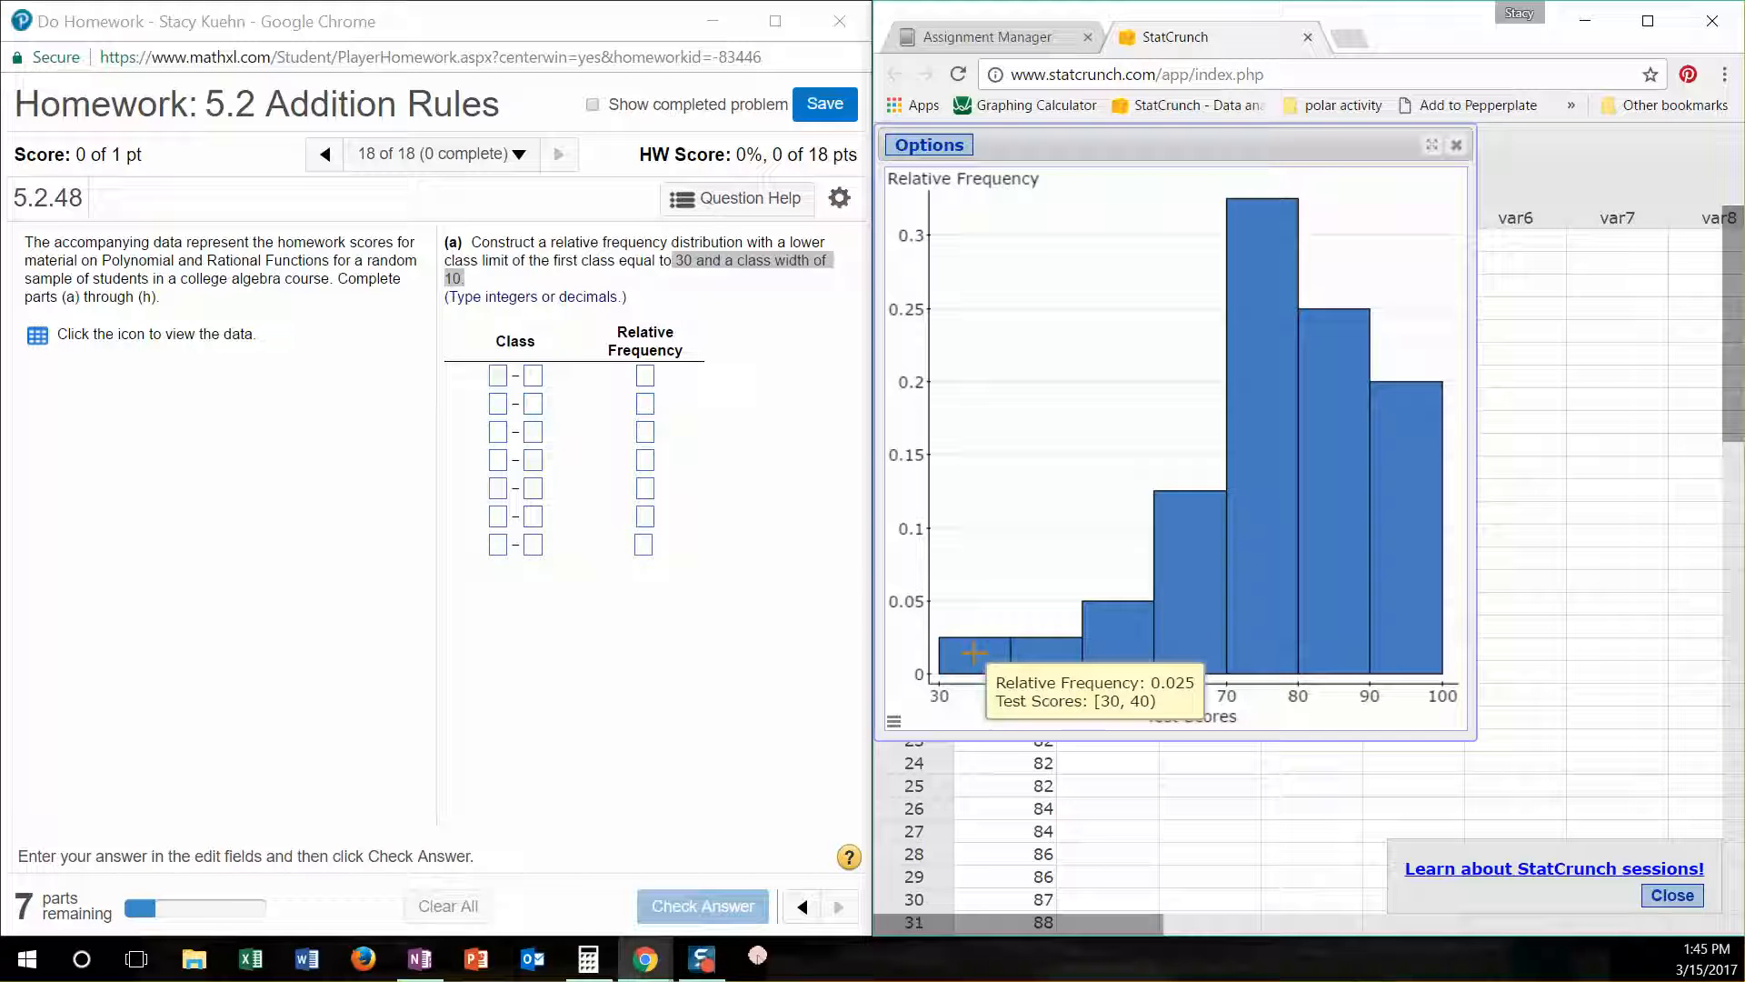
# - Fill in the first row of the homework frequency table with class 30–39 and relative frequency .025
pyautogui.click(499, 373)
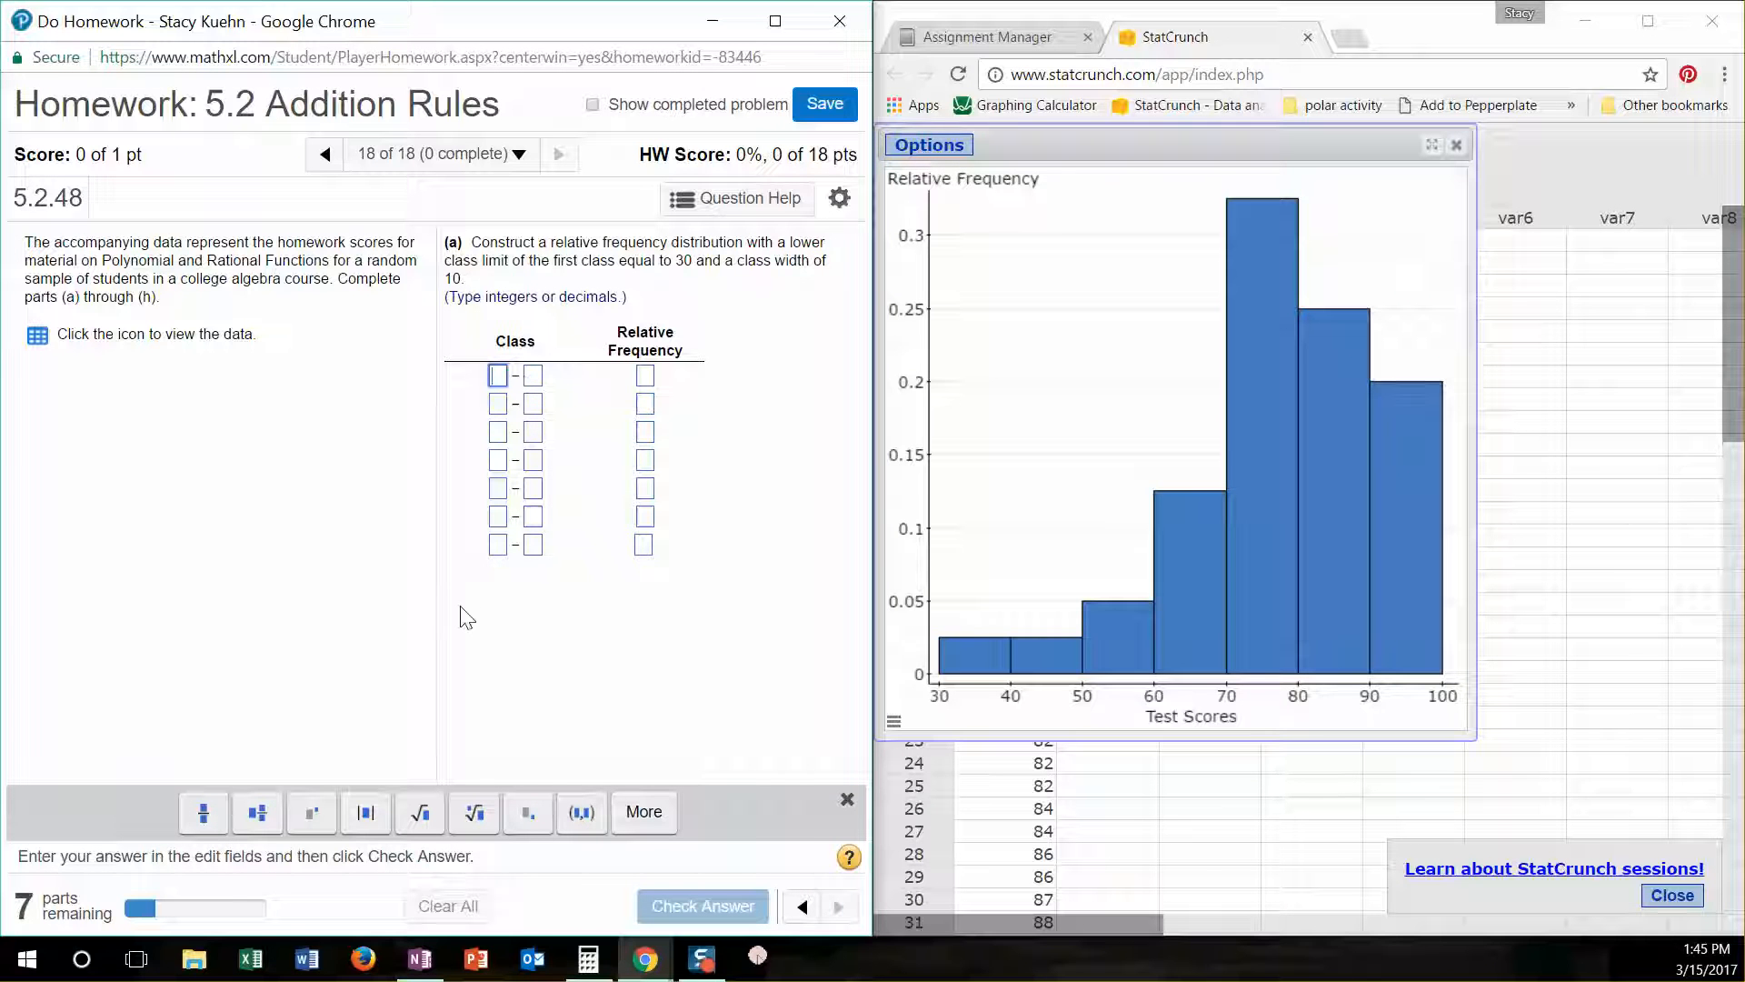
pyautogui.write('30')
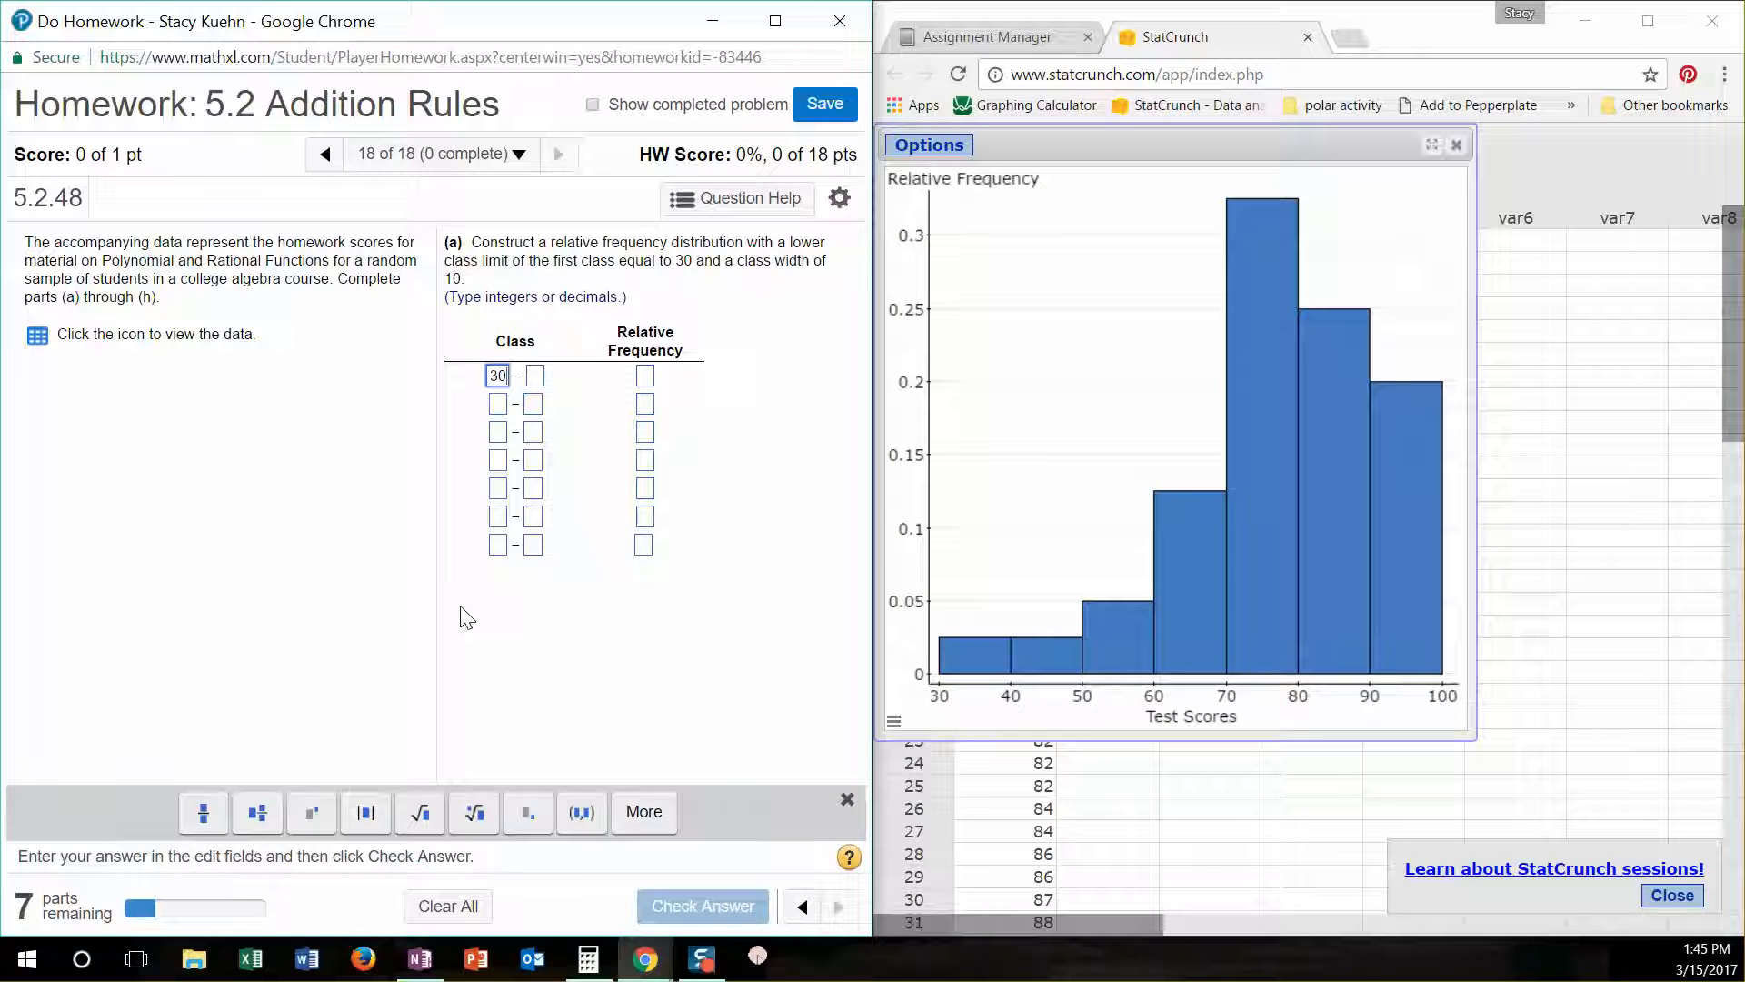
pyautogui.press('Tab')
pyautogui.write('39')
pyautogui.press('Tab')
pyautogui.write('.025')
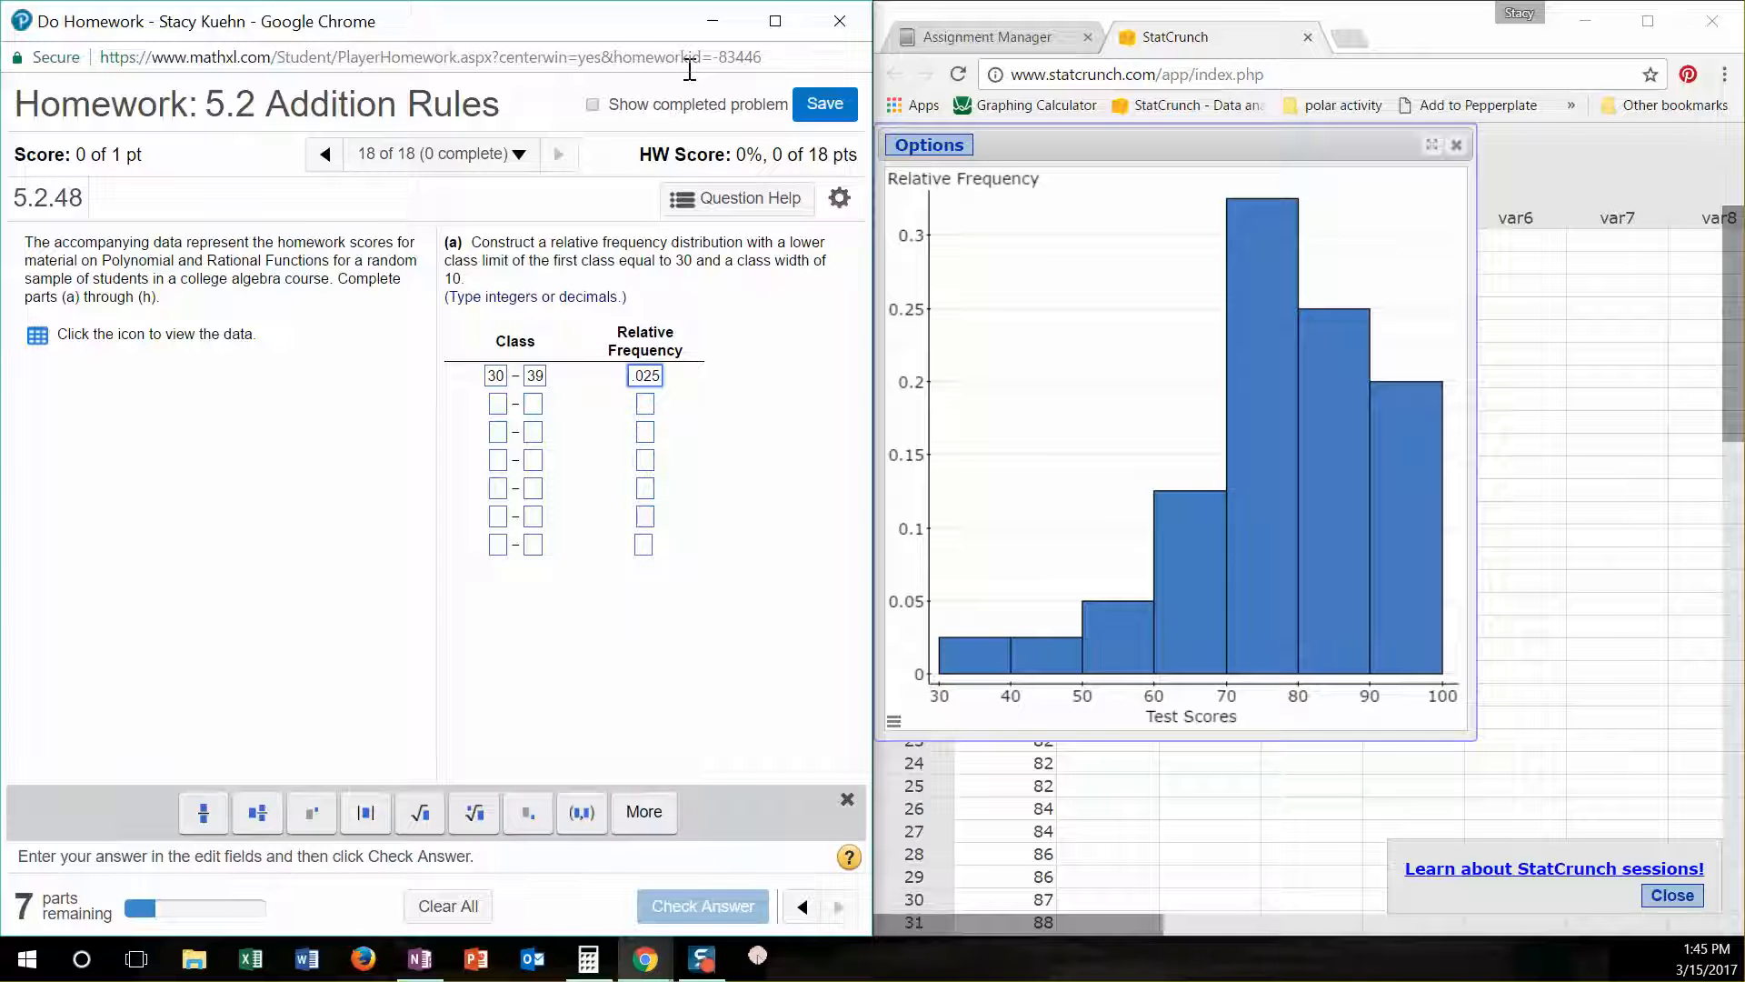
# - Complete the frequency table from the histogram with classes 40–49 through 90–99 and relative frequencies .025, .05, .125, .325, .25 and .2
pyautogui.click(498, 404)
pyautogui.moveTo(1050, 659)
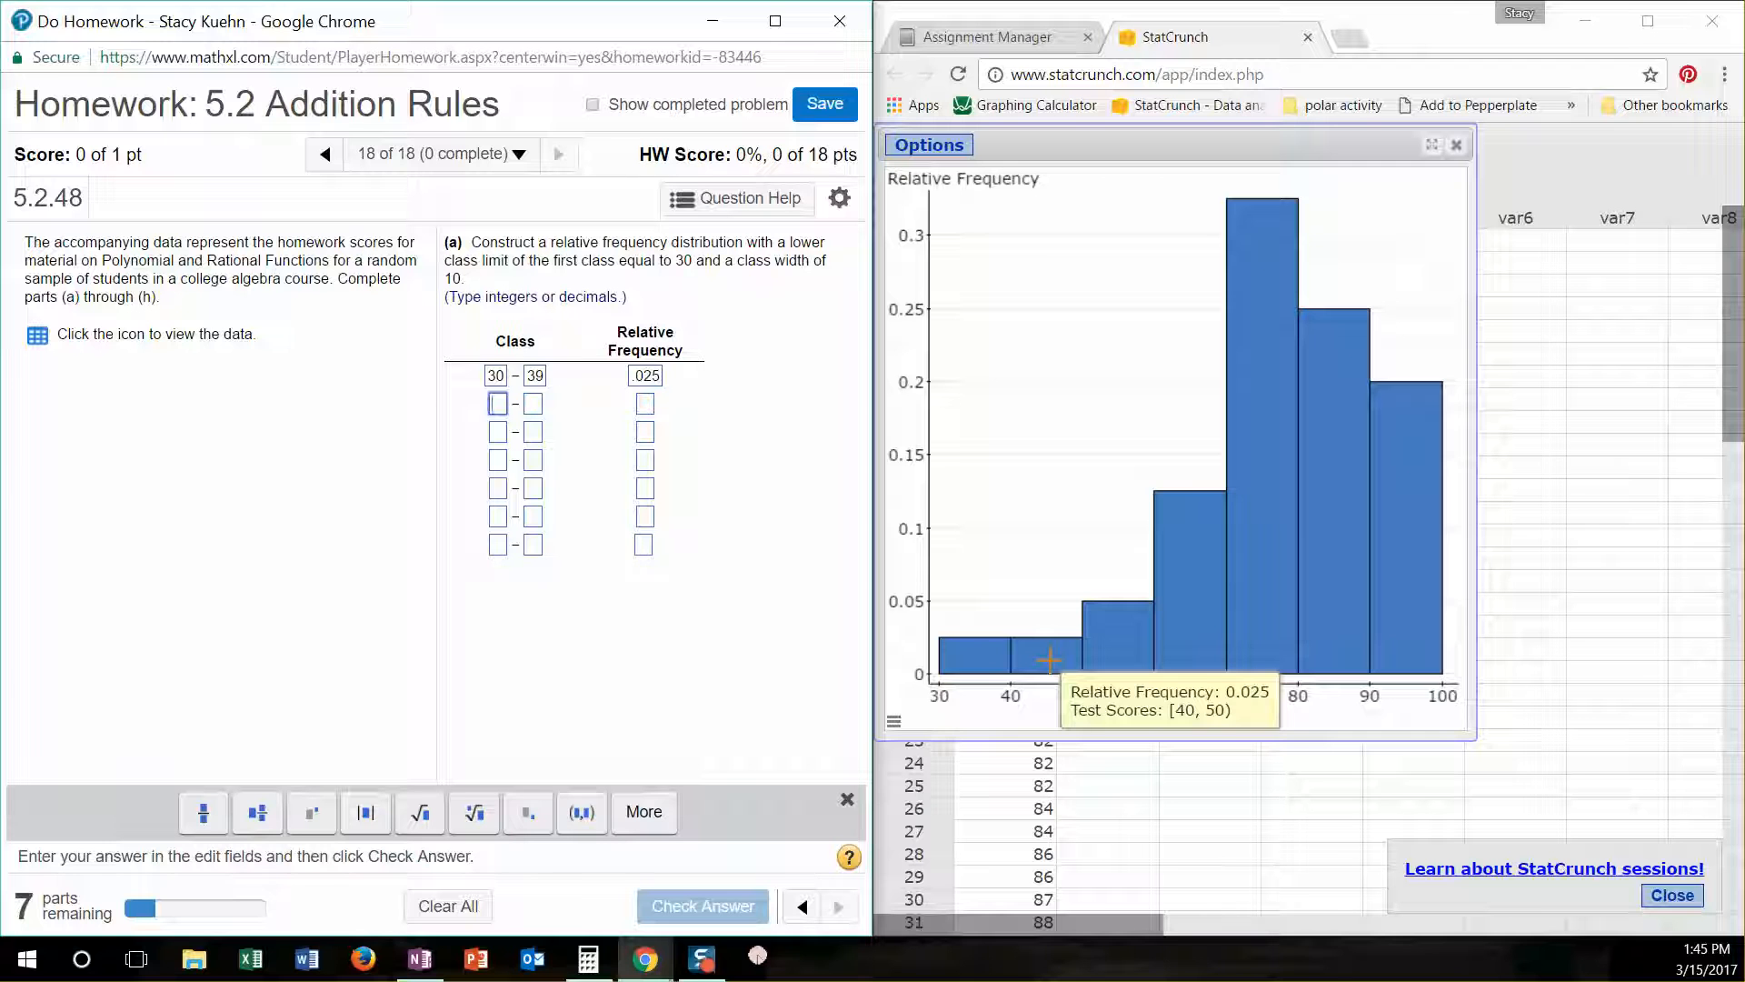
pyautogui.moveTo(1278, 571)
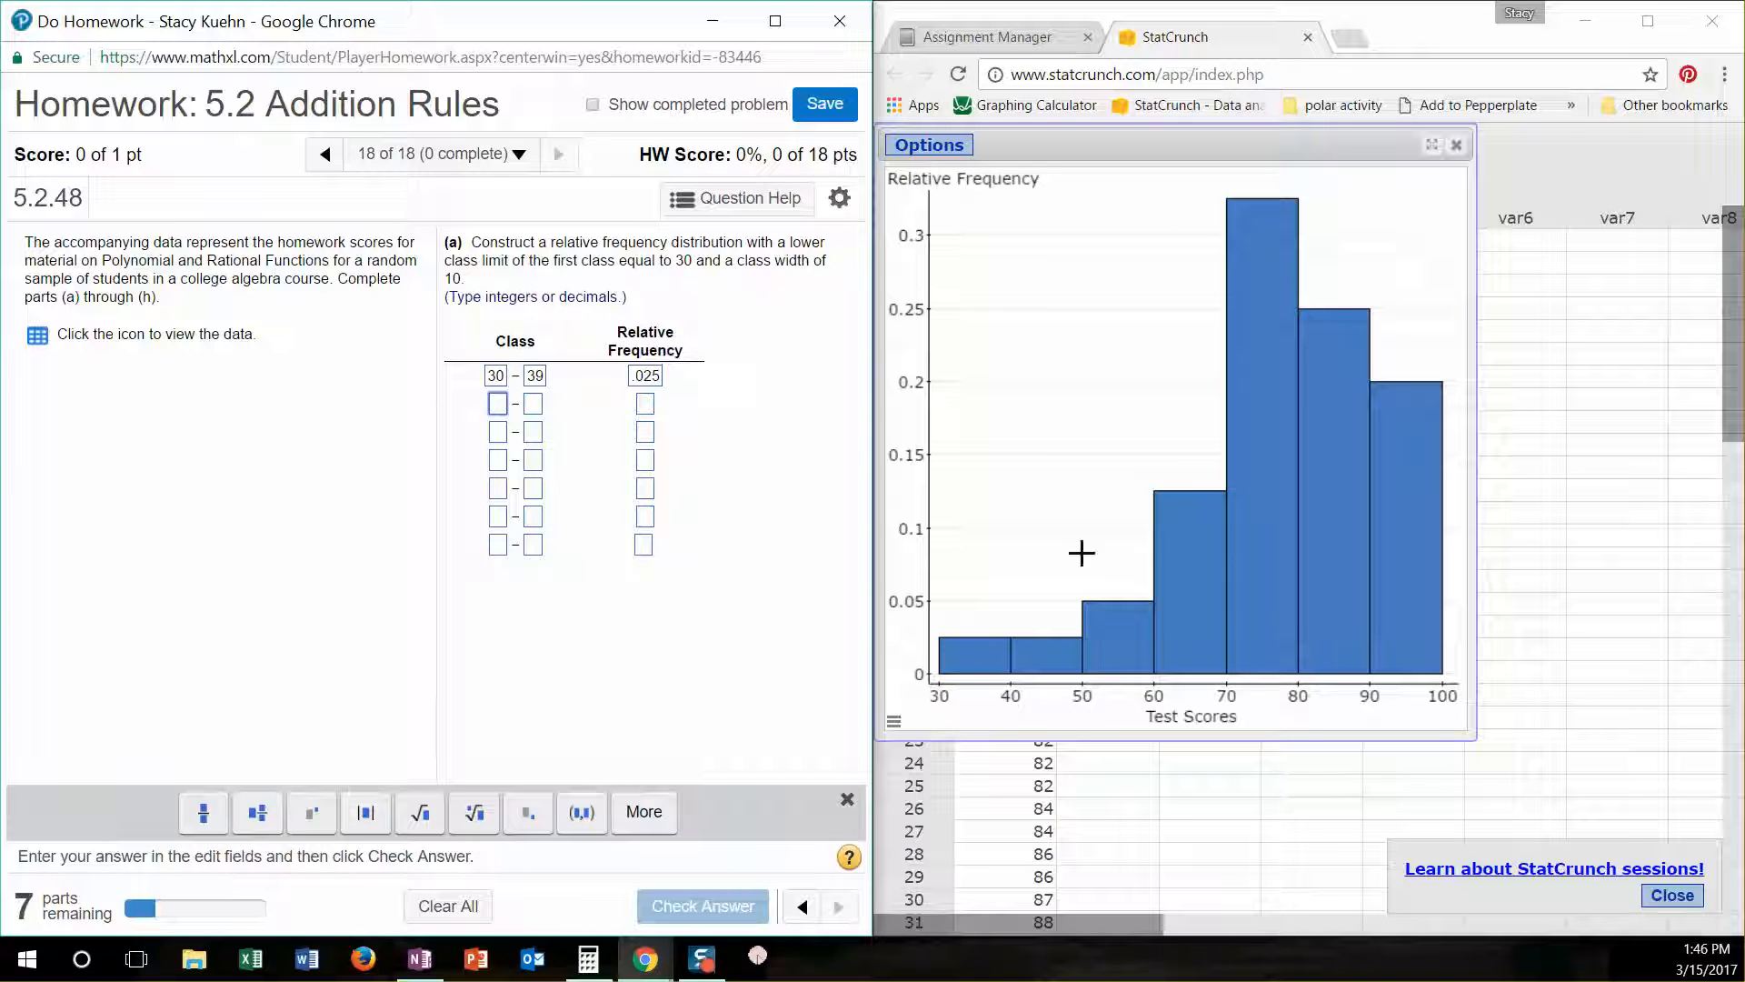
pyautogui.moveTo(1176, 558)
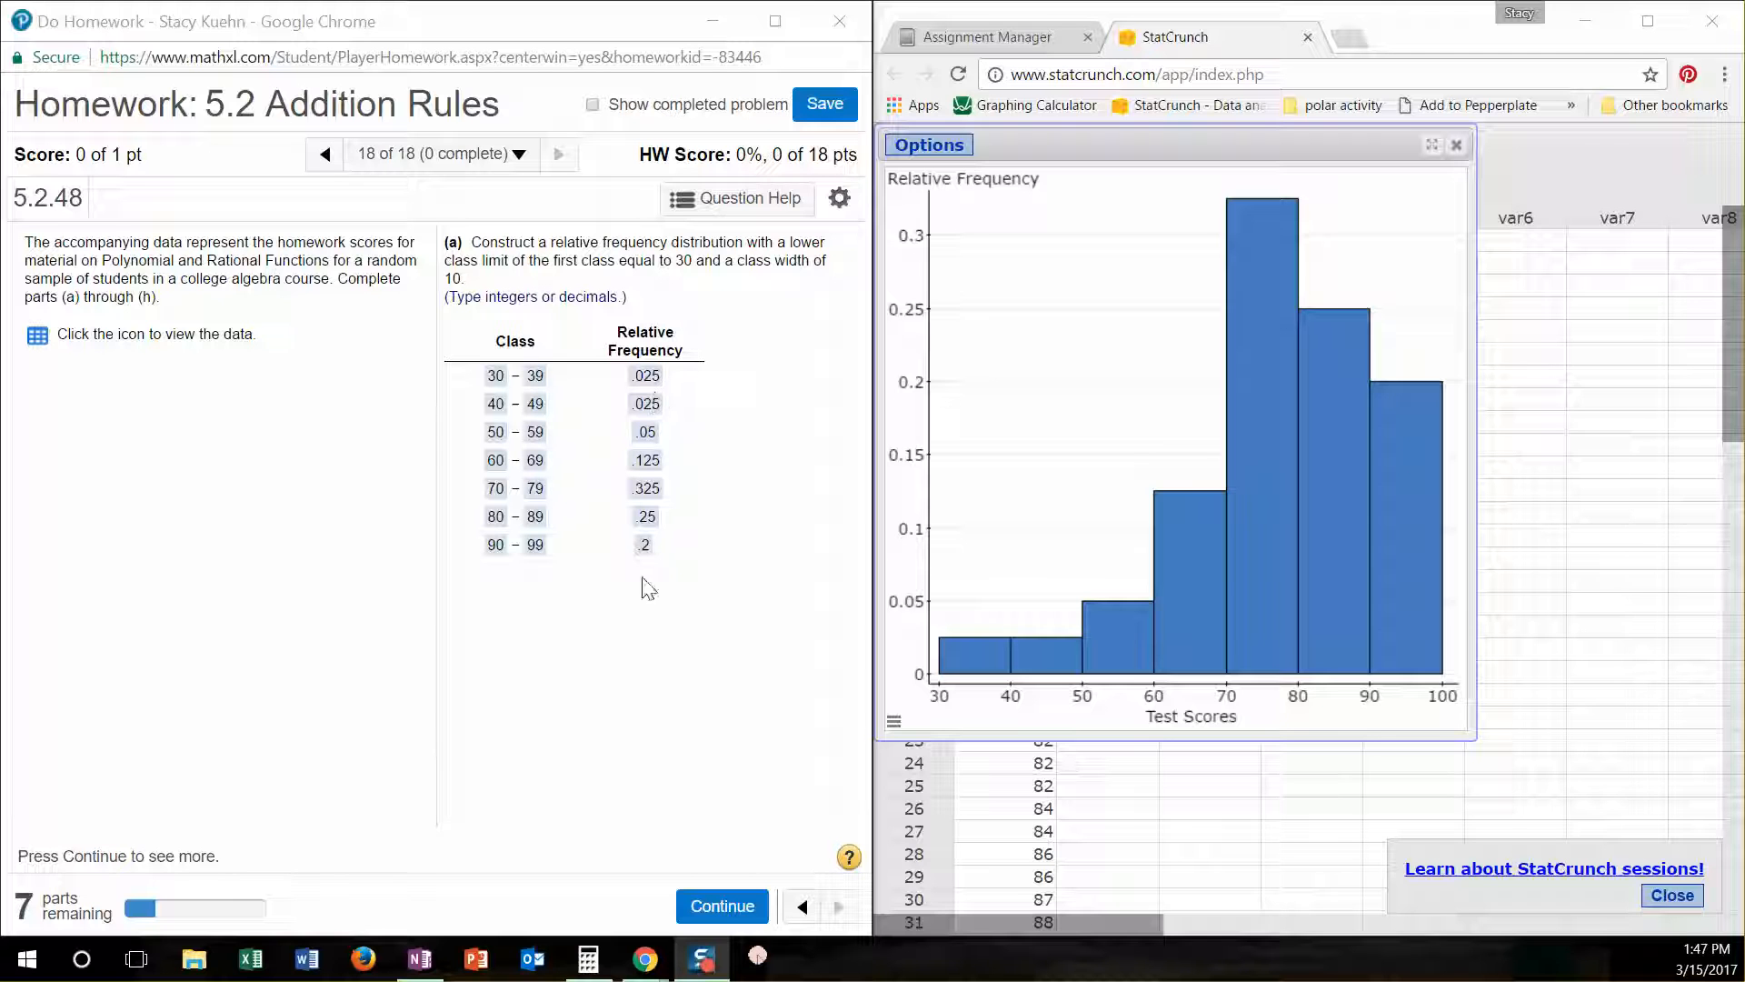
pyautogui.moveTo(1113, 640)
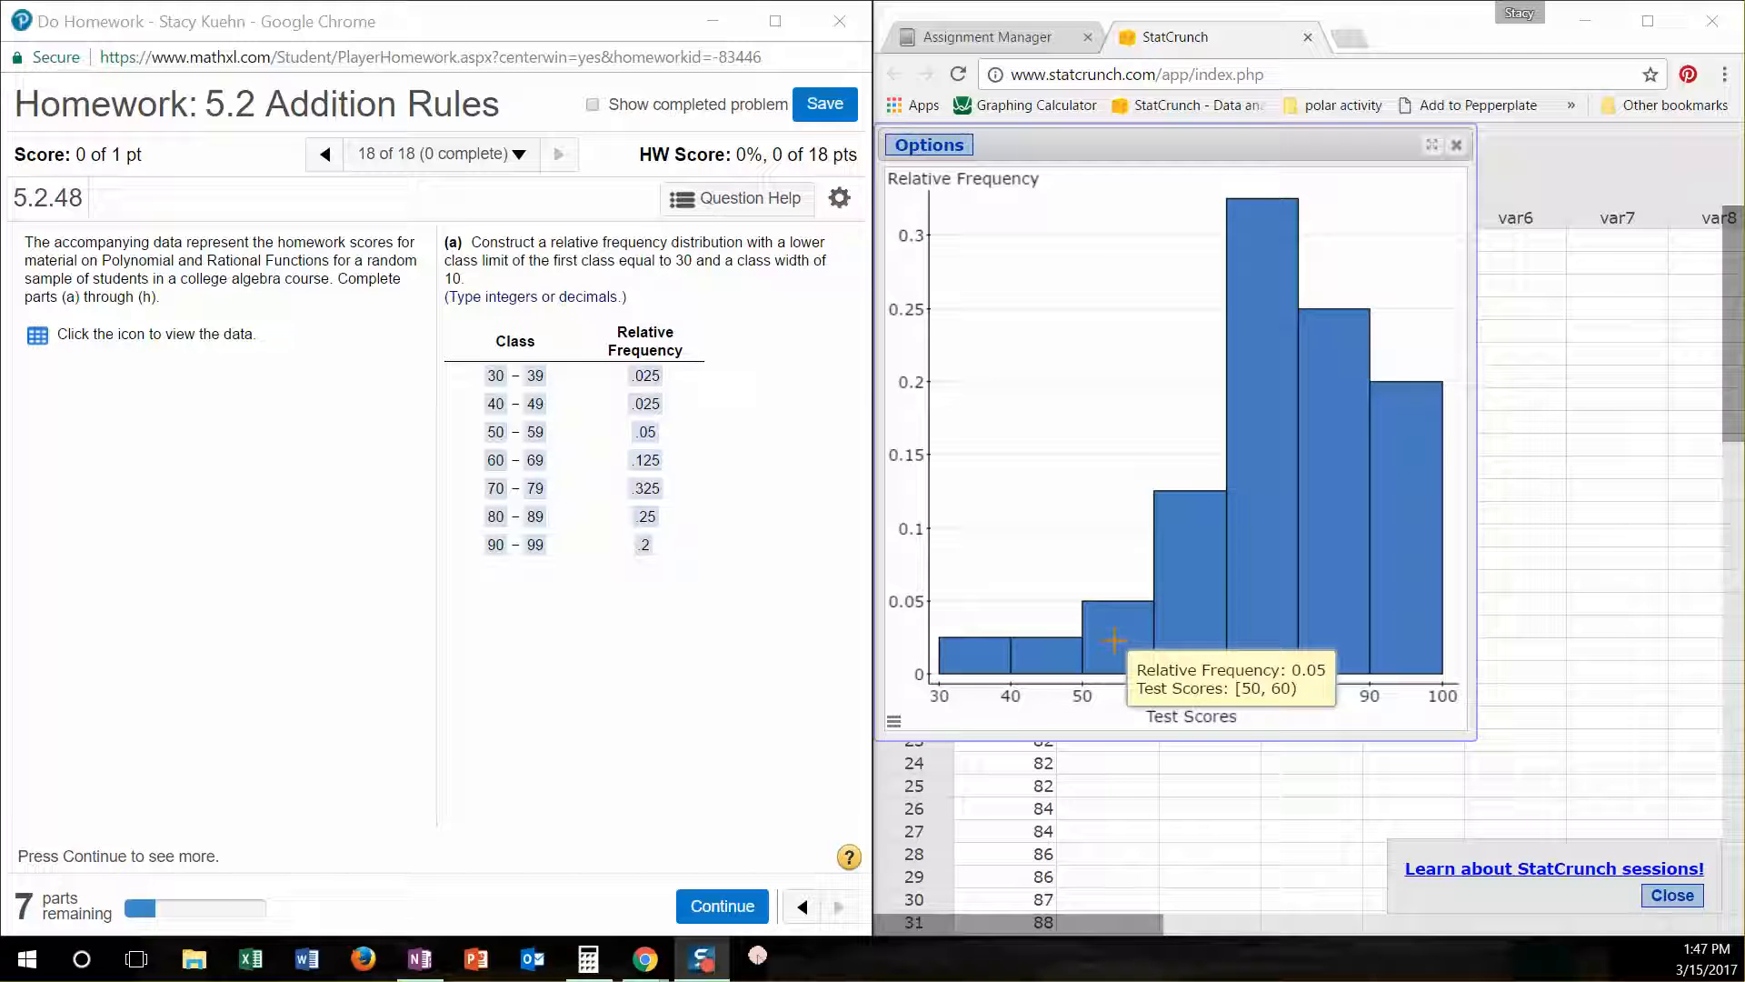
# - Continue to part (b), select answer C as the matching relative frequency histogram and check the answer
pyautogui.moveTo(1116, 147); pyautogui.dragTo(1311, 211)
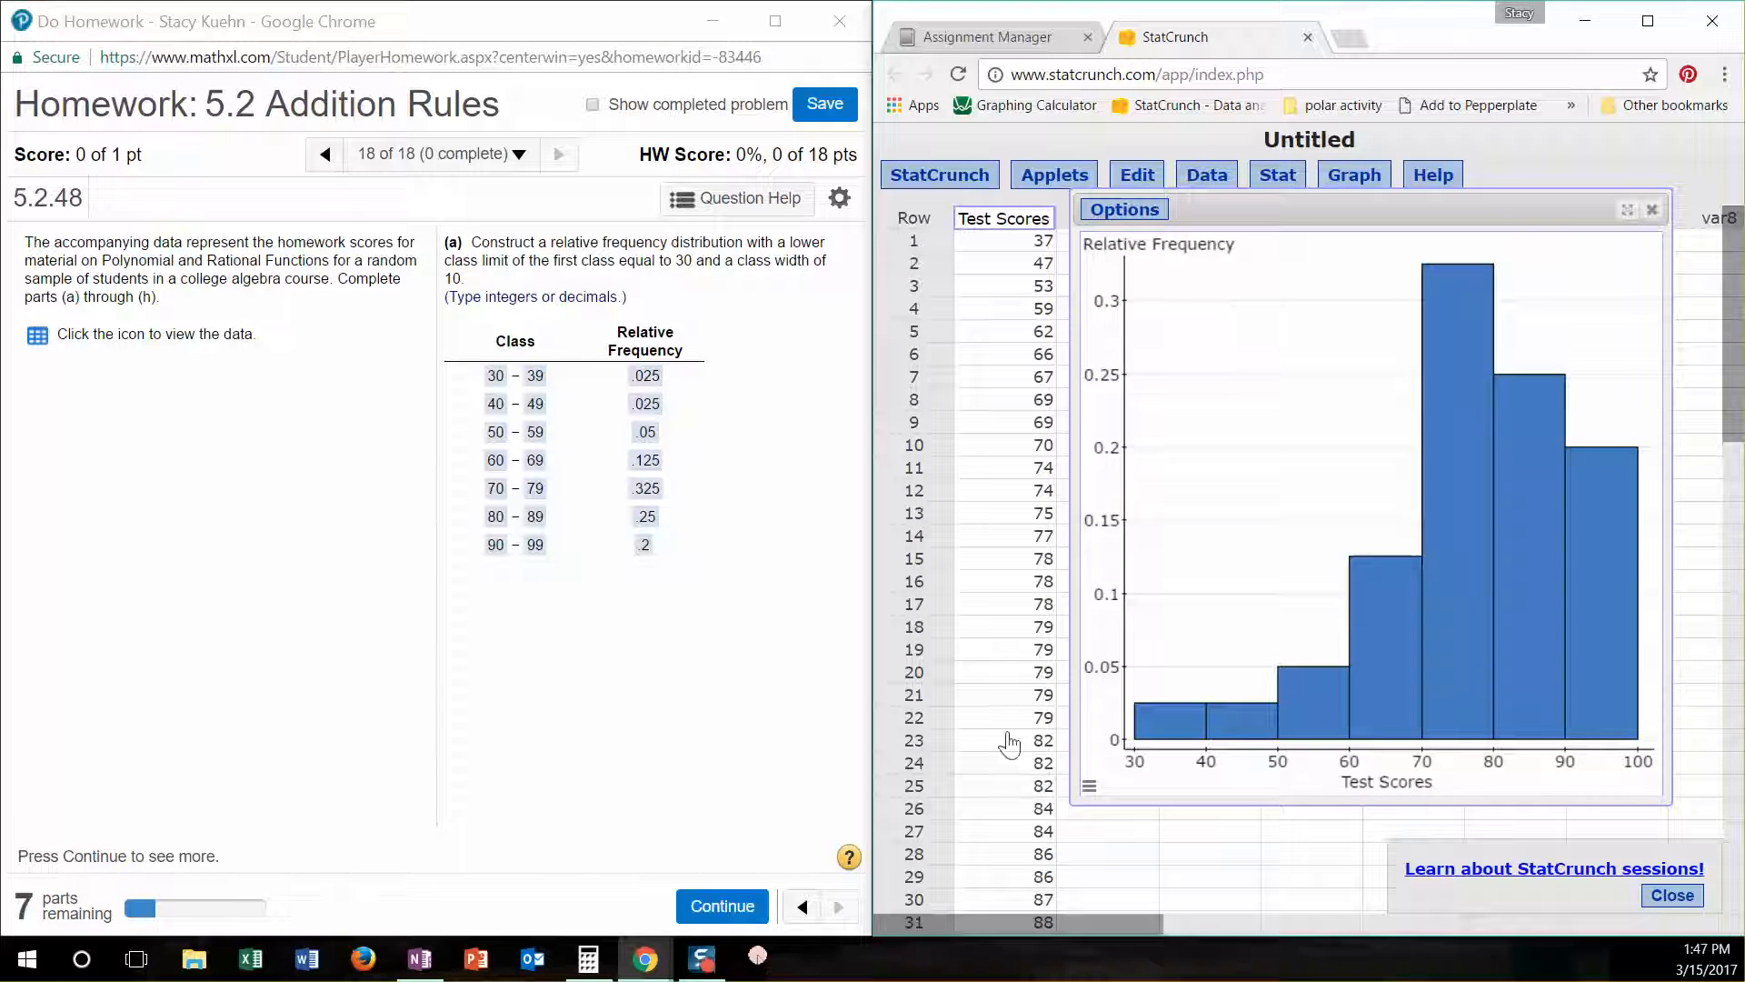
pyautogui.click(727, 912)
pyautogui.scroll(-2, 625, 623)
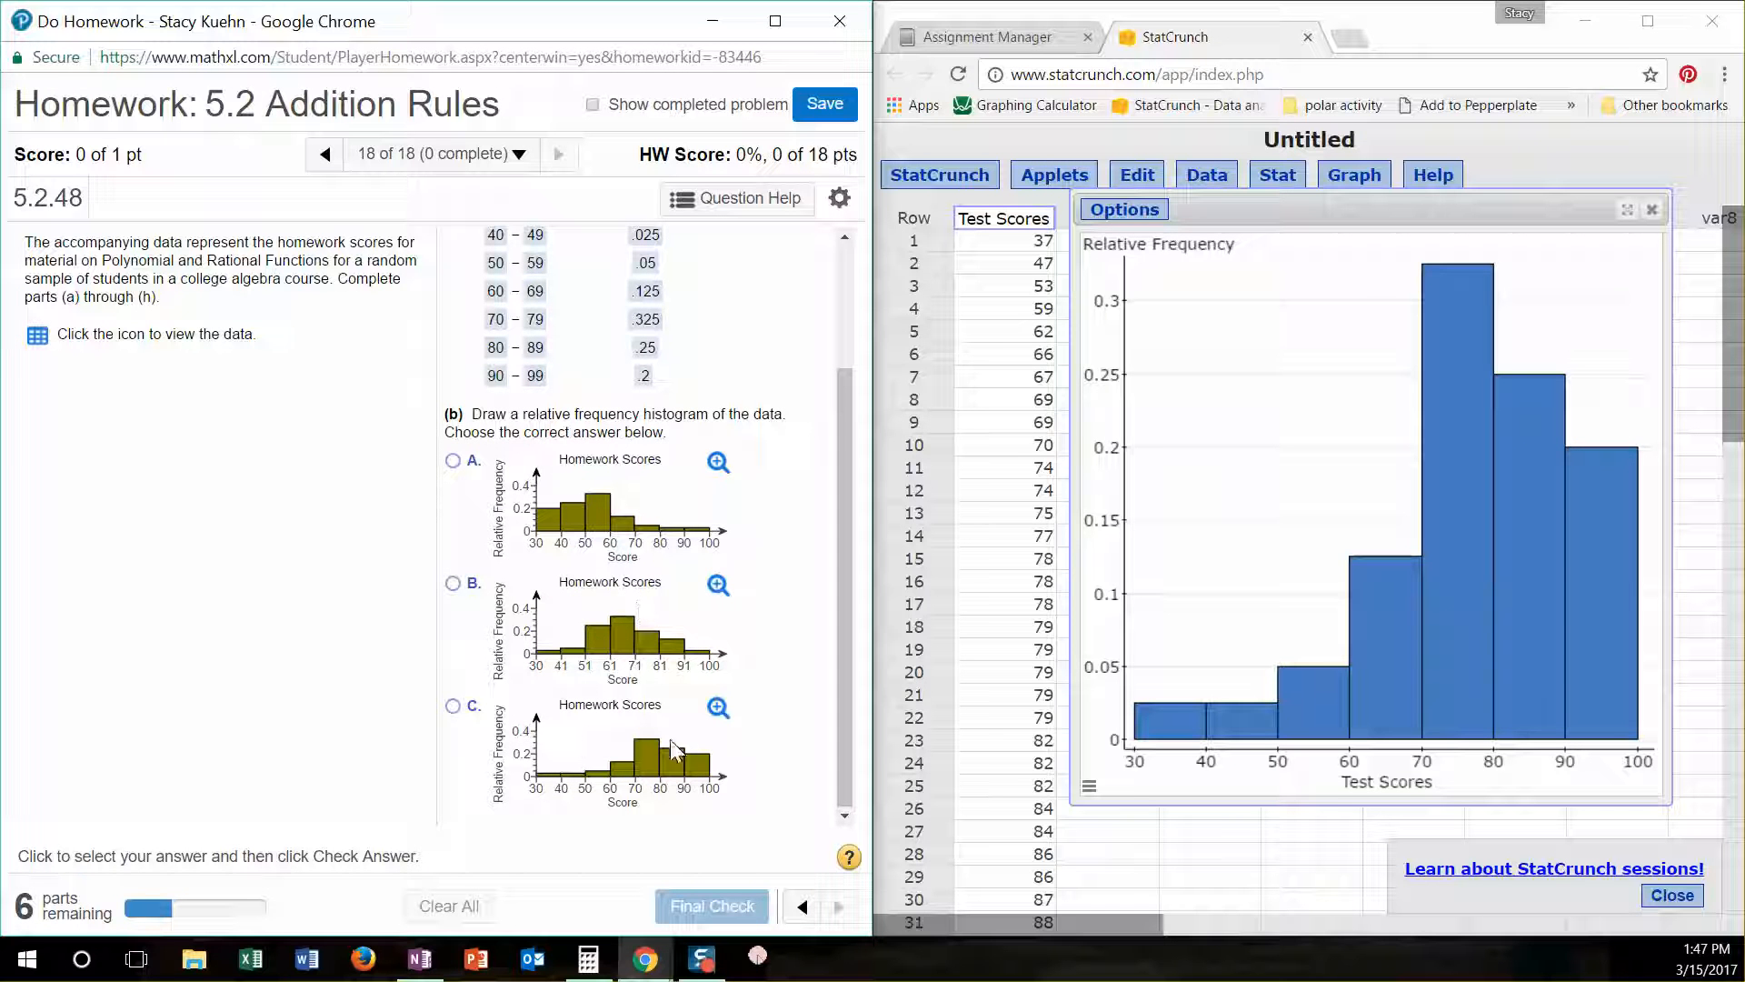
pyautogui.click(456, 707)
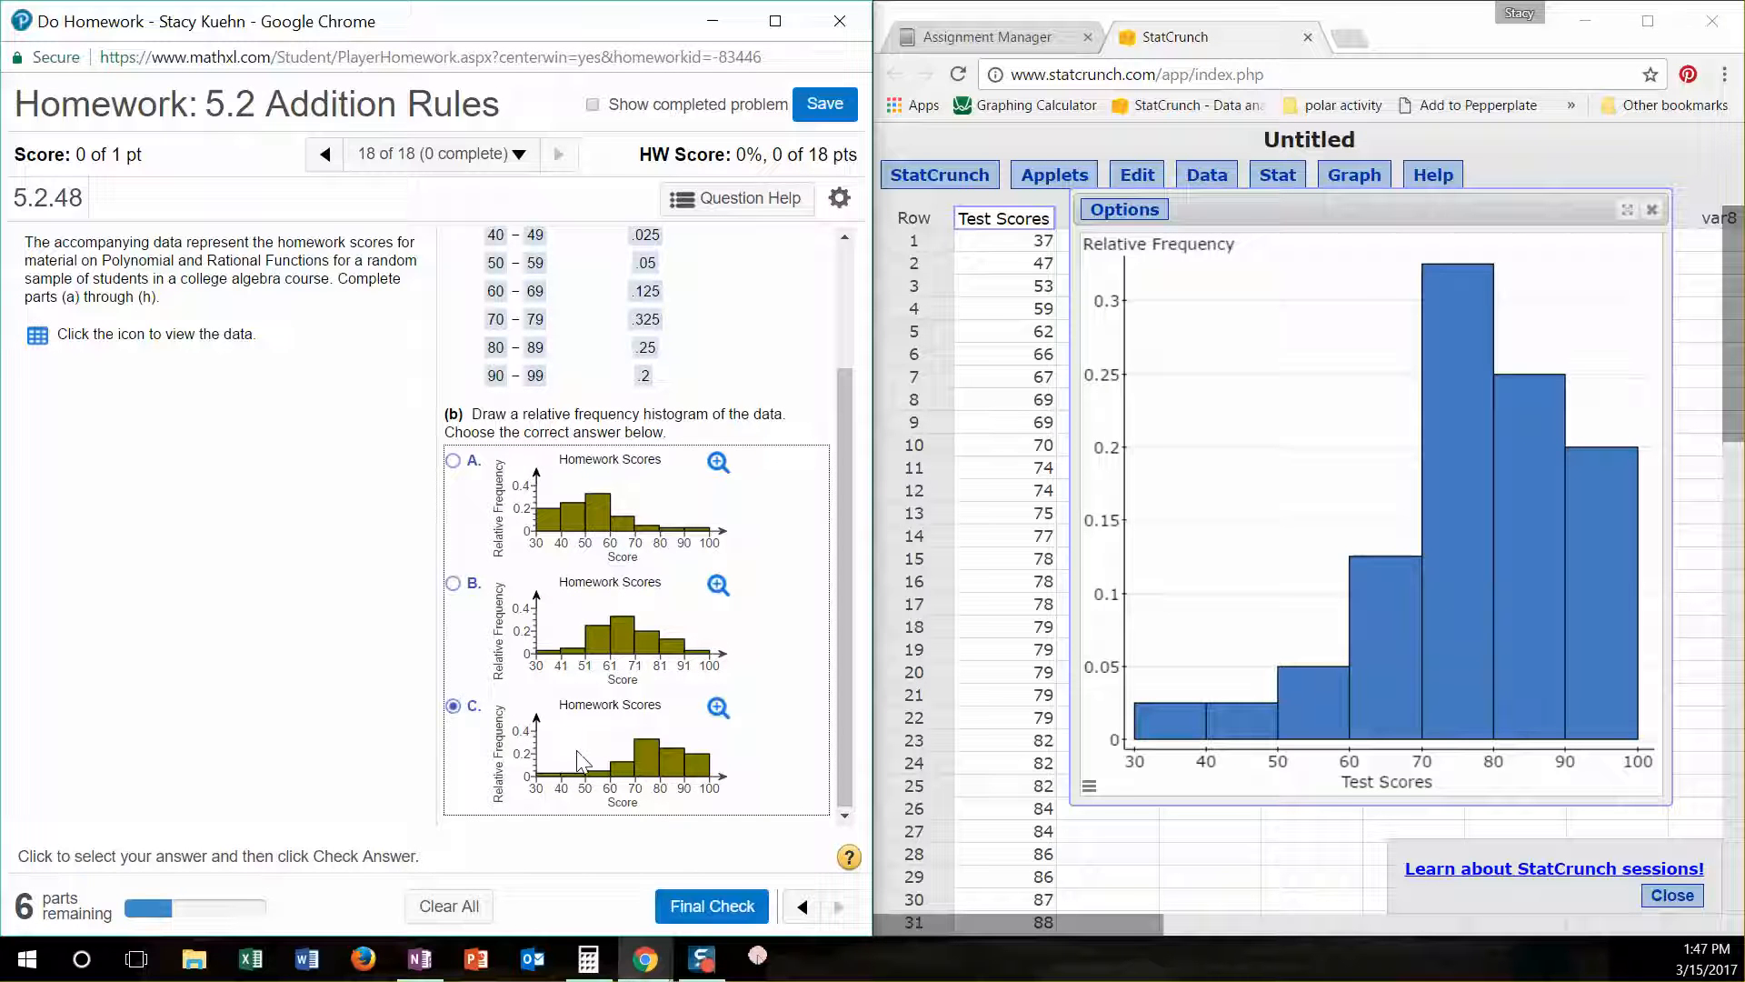
pyautogui.click(698, 906)
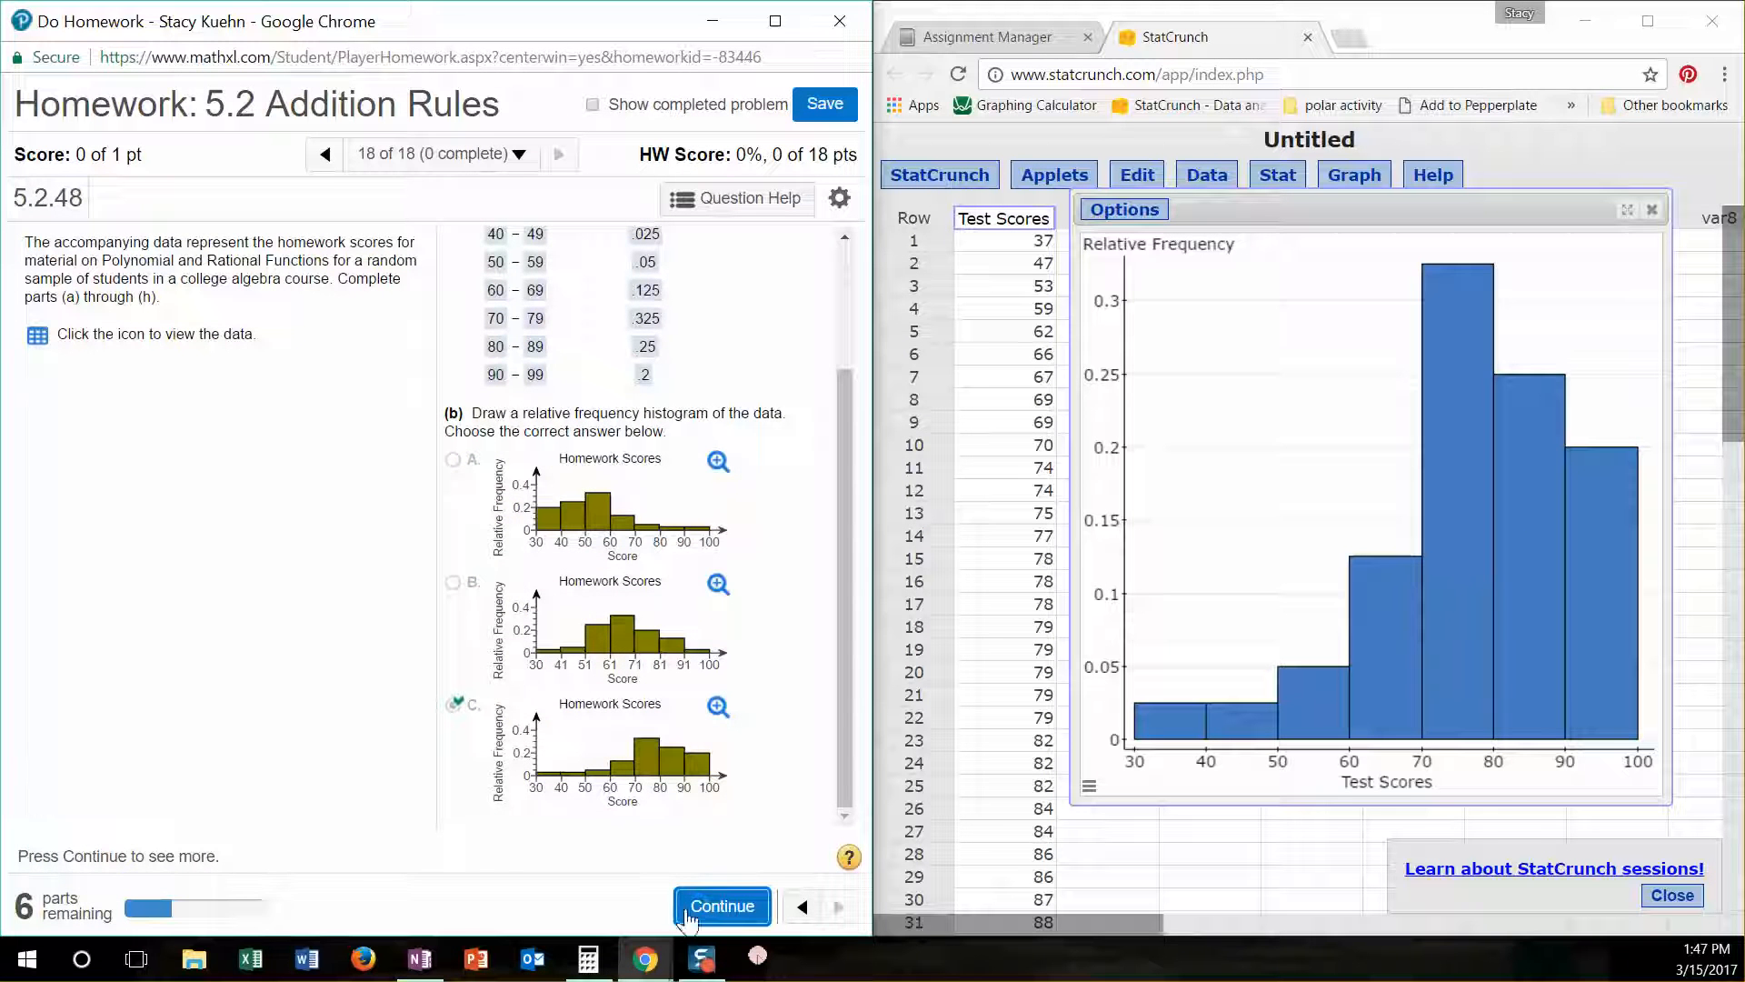
# - Continue to part (c) on the mean and median score, and close the histogram window in StatCrunch
pyautogui.click(740, 910)
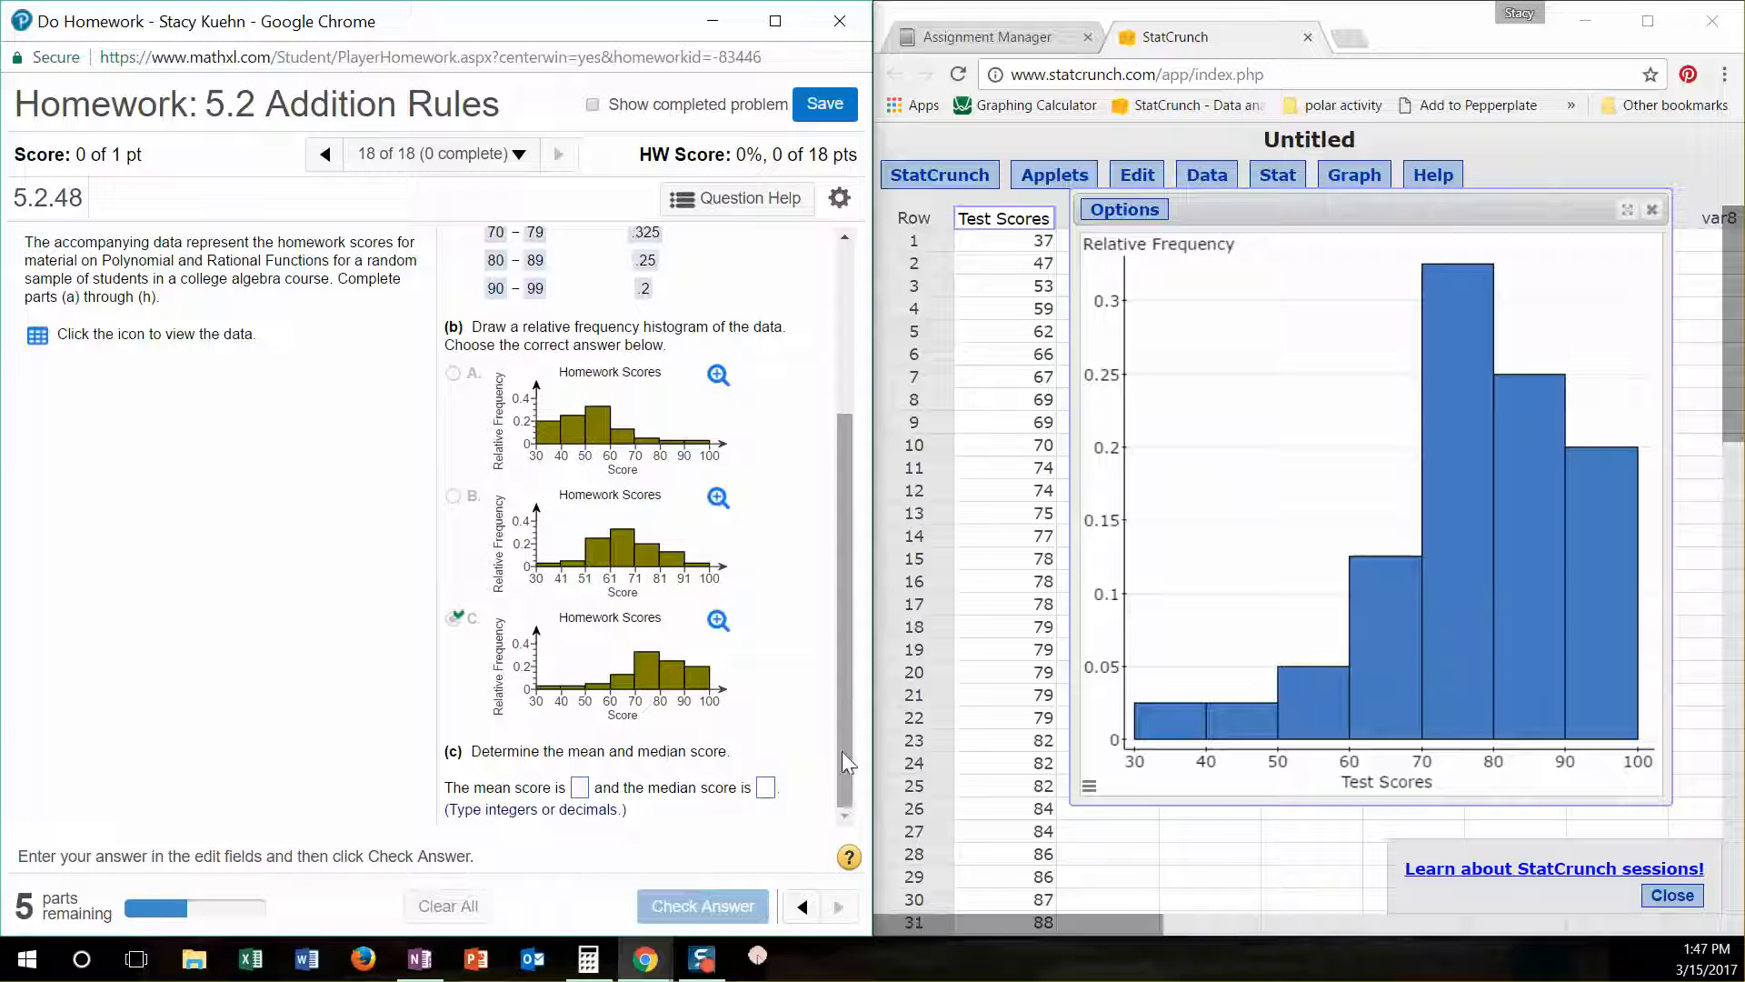
pyautogui.click(1650, 223)
pyautogui.click(1652, 218)
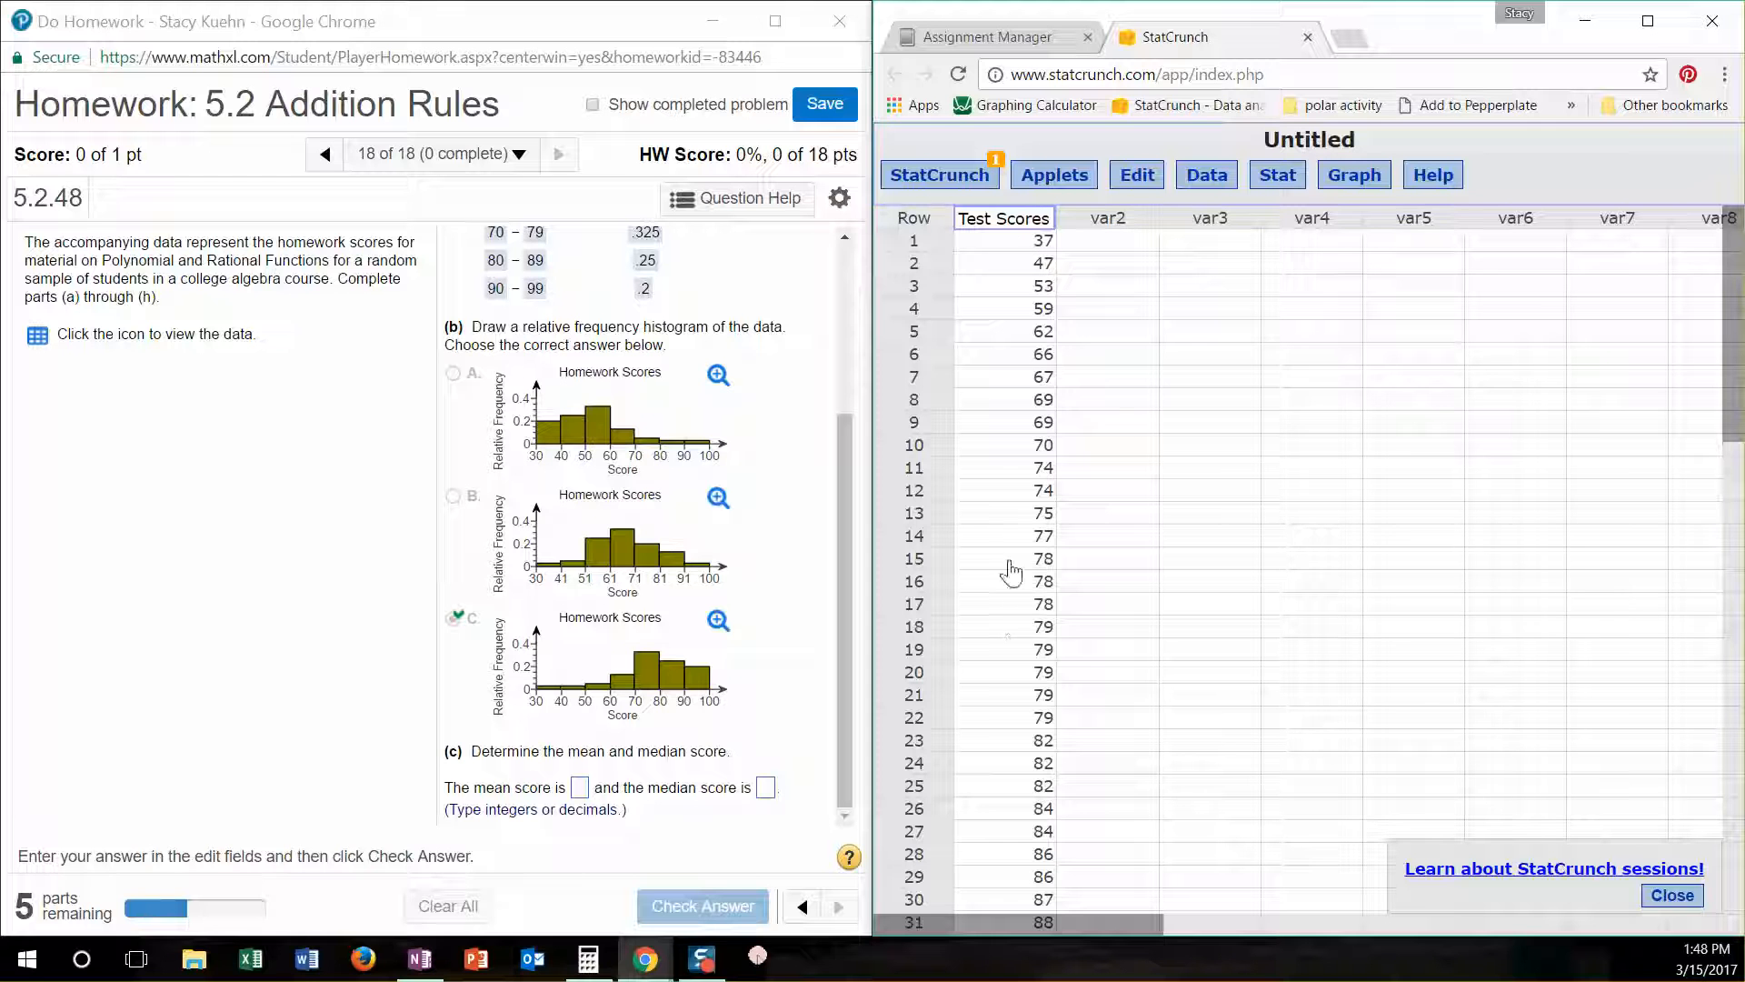
# - Compute column summary statistics for Test Scores in StatCrunch, with Mean, Median, Std. dev. and IQR as the selected statistics
pyautogui.click(1277, 177)
pyautogui.moveTo(1311, 232)
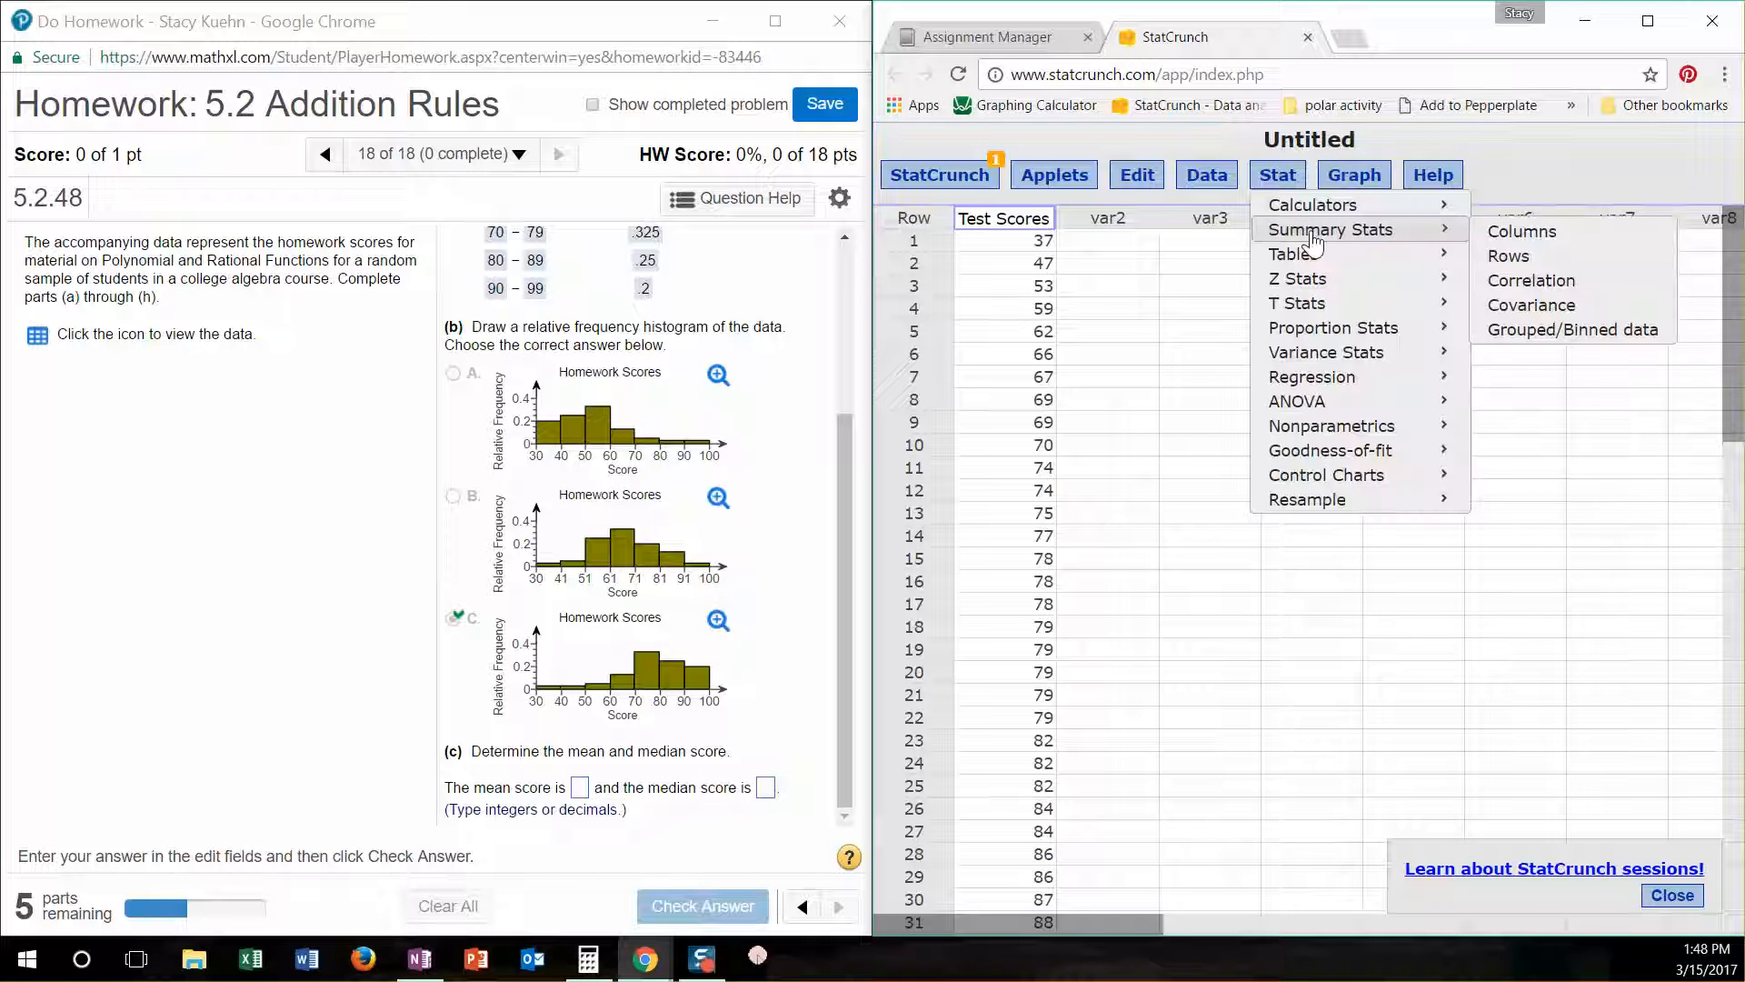
pyautogui.click(1550, 238)
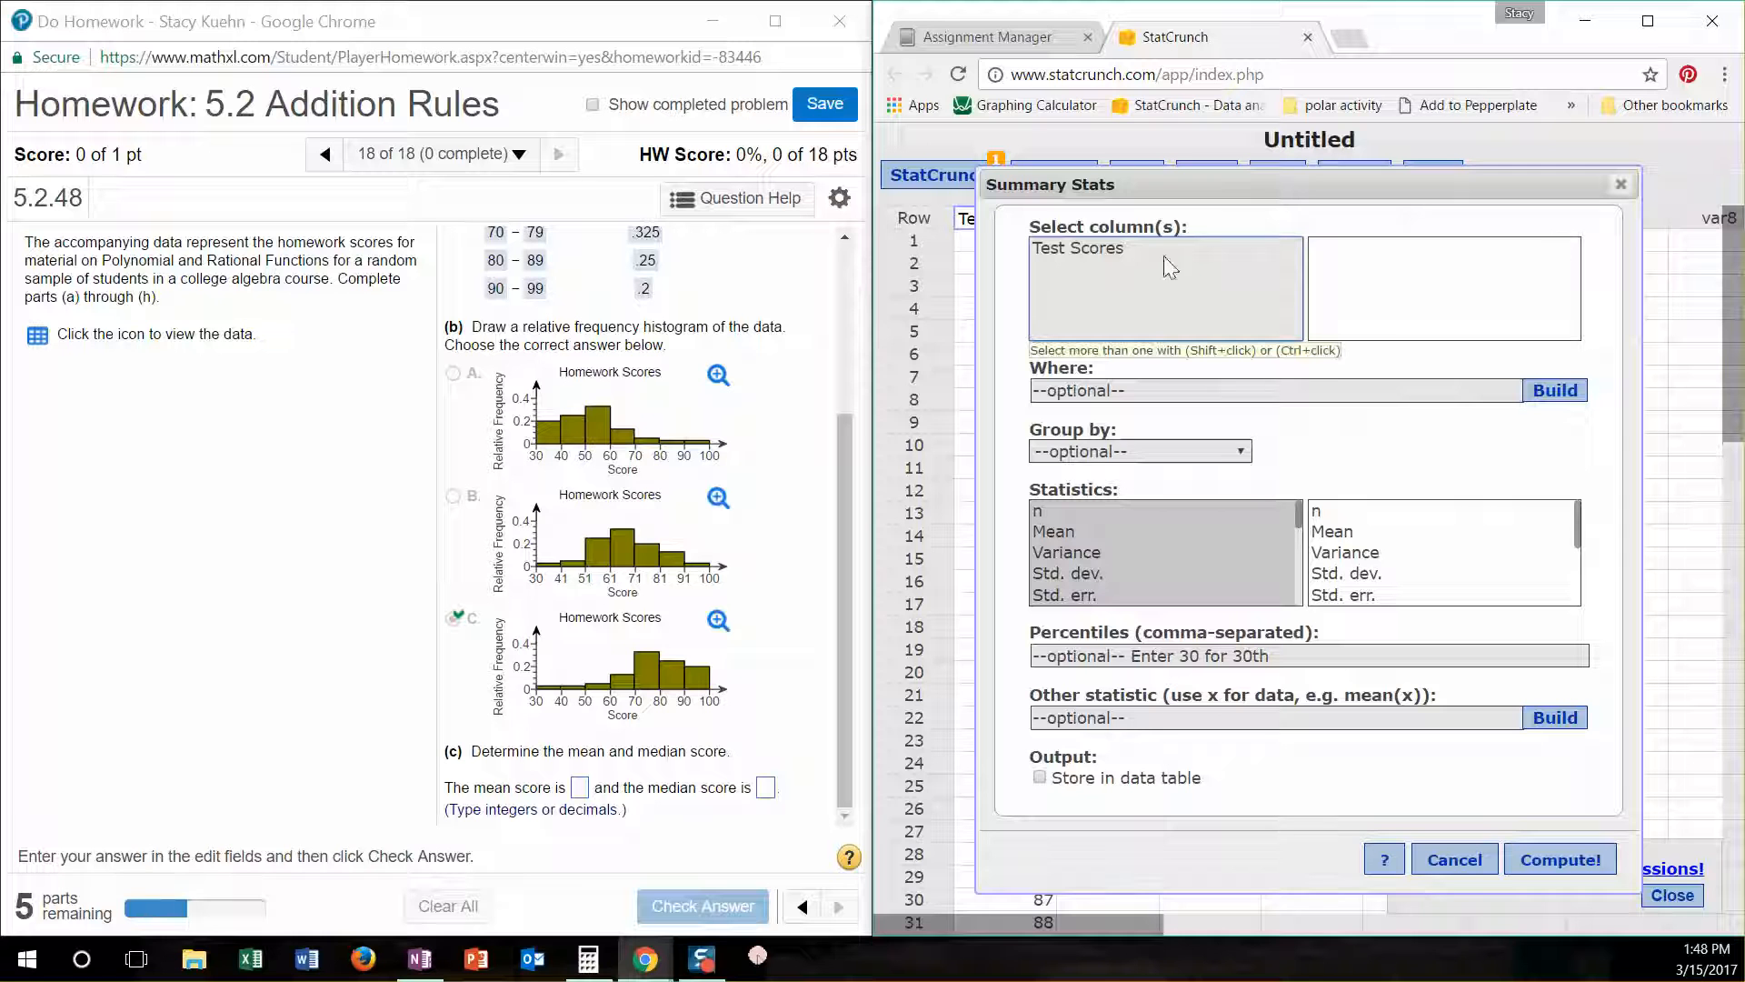
pyautogui.click(1117, 253)
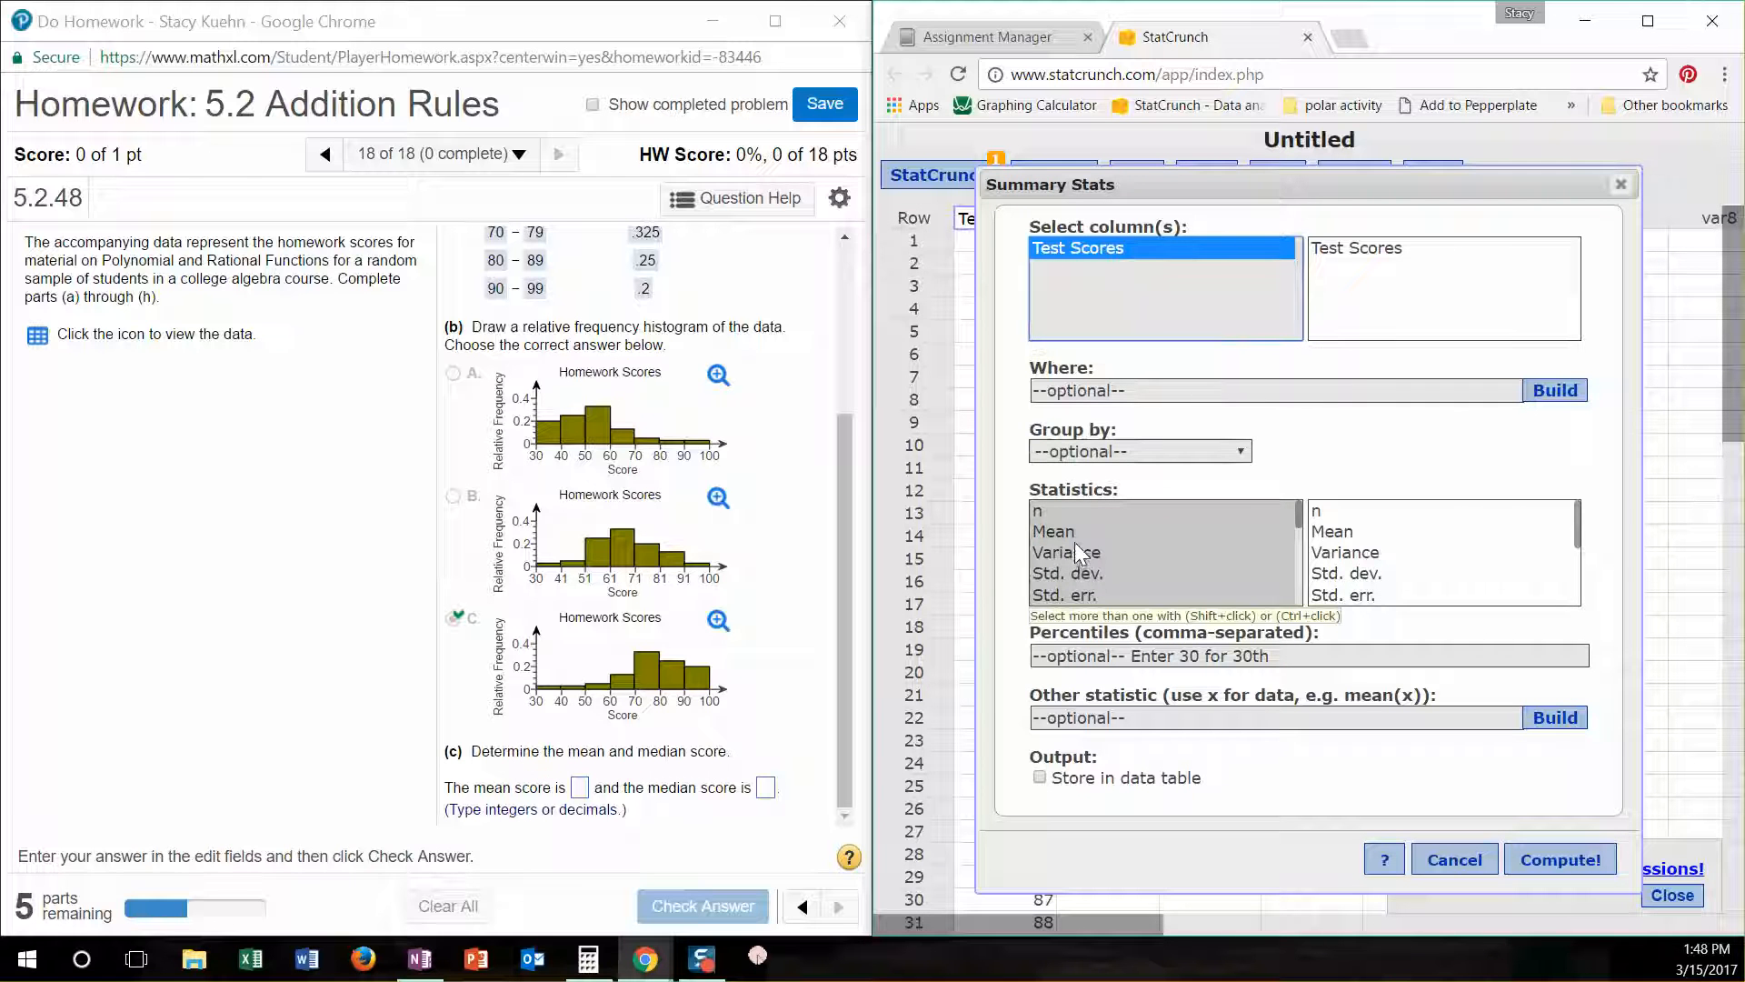
pyautogui.click(1095, 530)
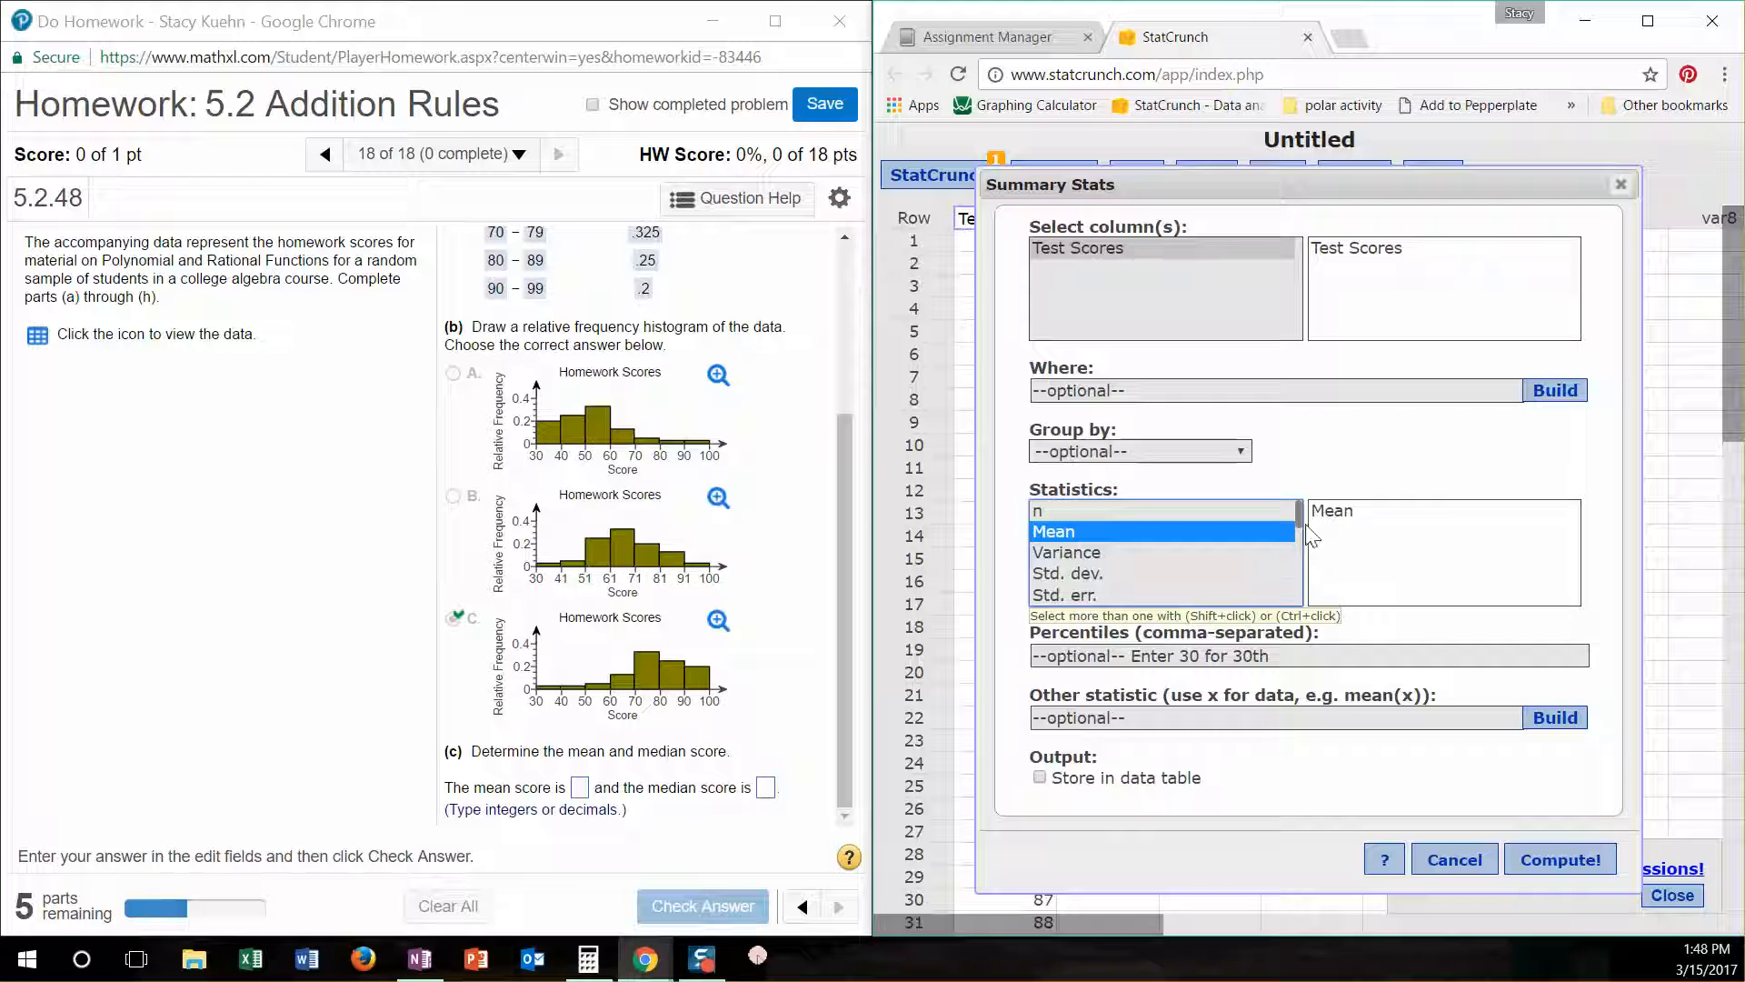
pyautogui.moveTo(1301, 509); pyautogui.dragTo(1302, 520)
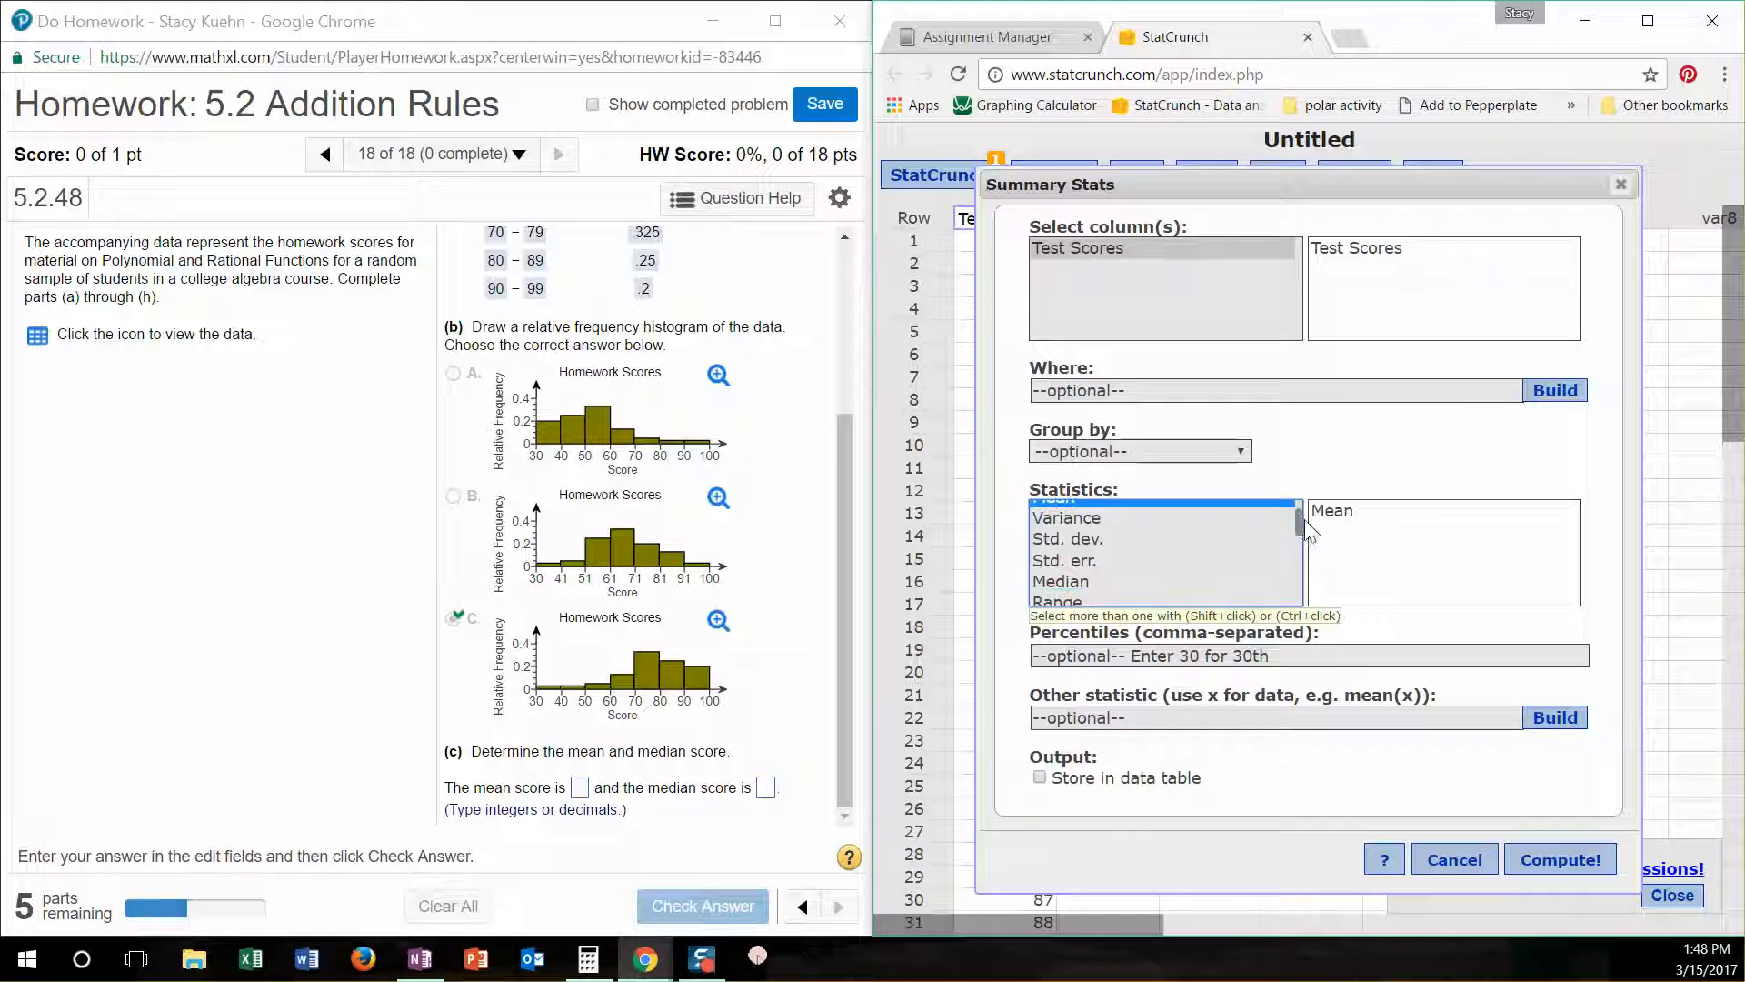
pyautogui.keyDown('ctrl'); pyautogui.click(1098, 582); pyautogui.keyUp('ctrl')
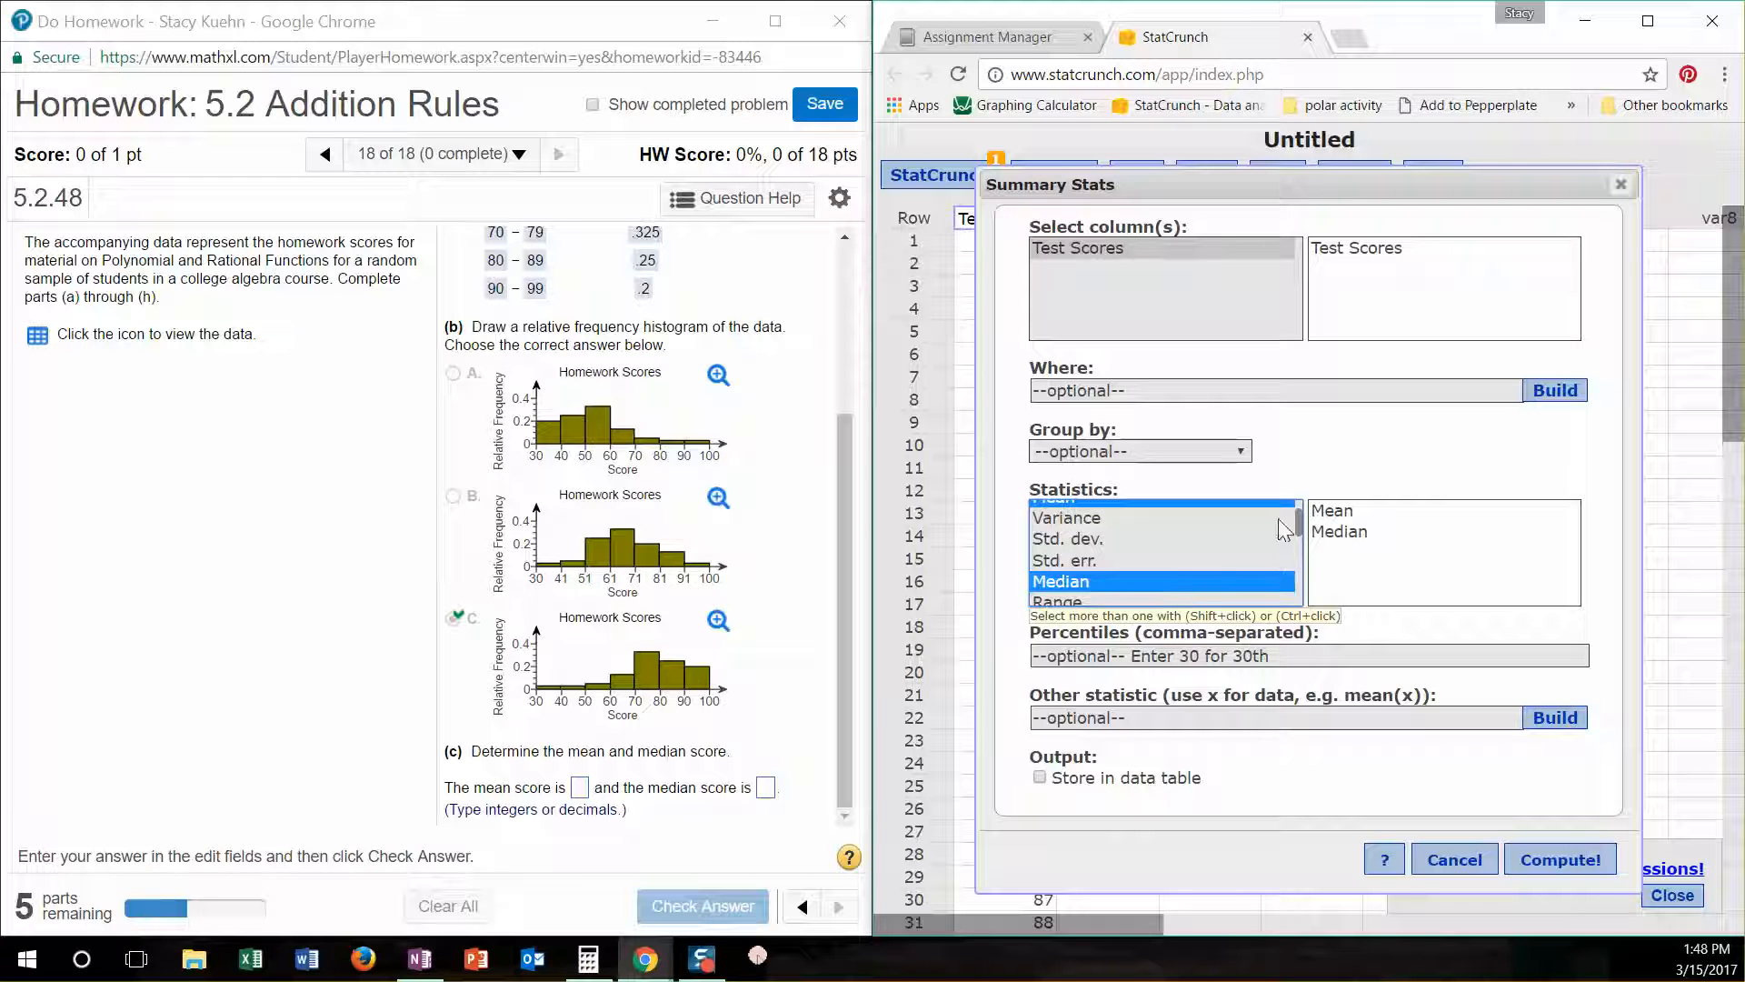
pyautogui.keyDown('ctrl'); pyautogui.click(1090, 541); pyautogui.keyUp('ctrl')
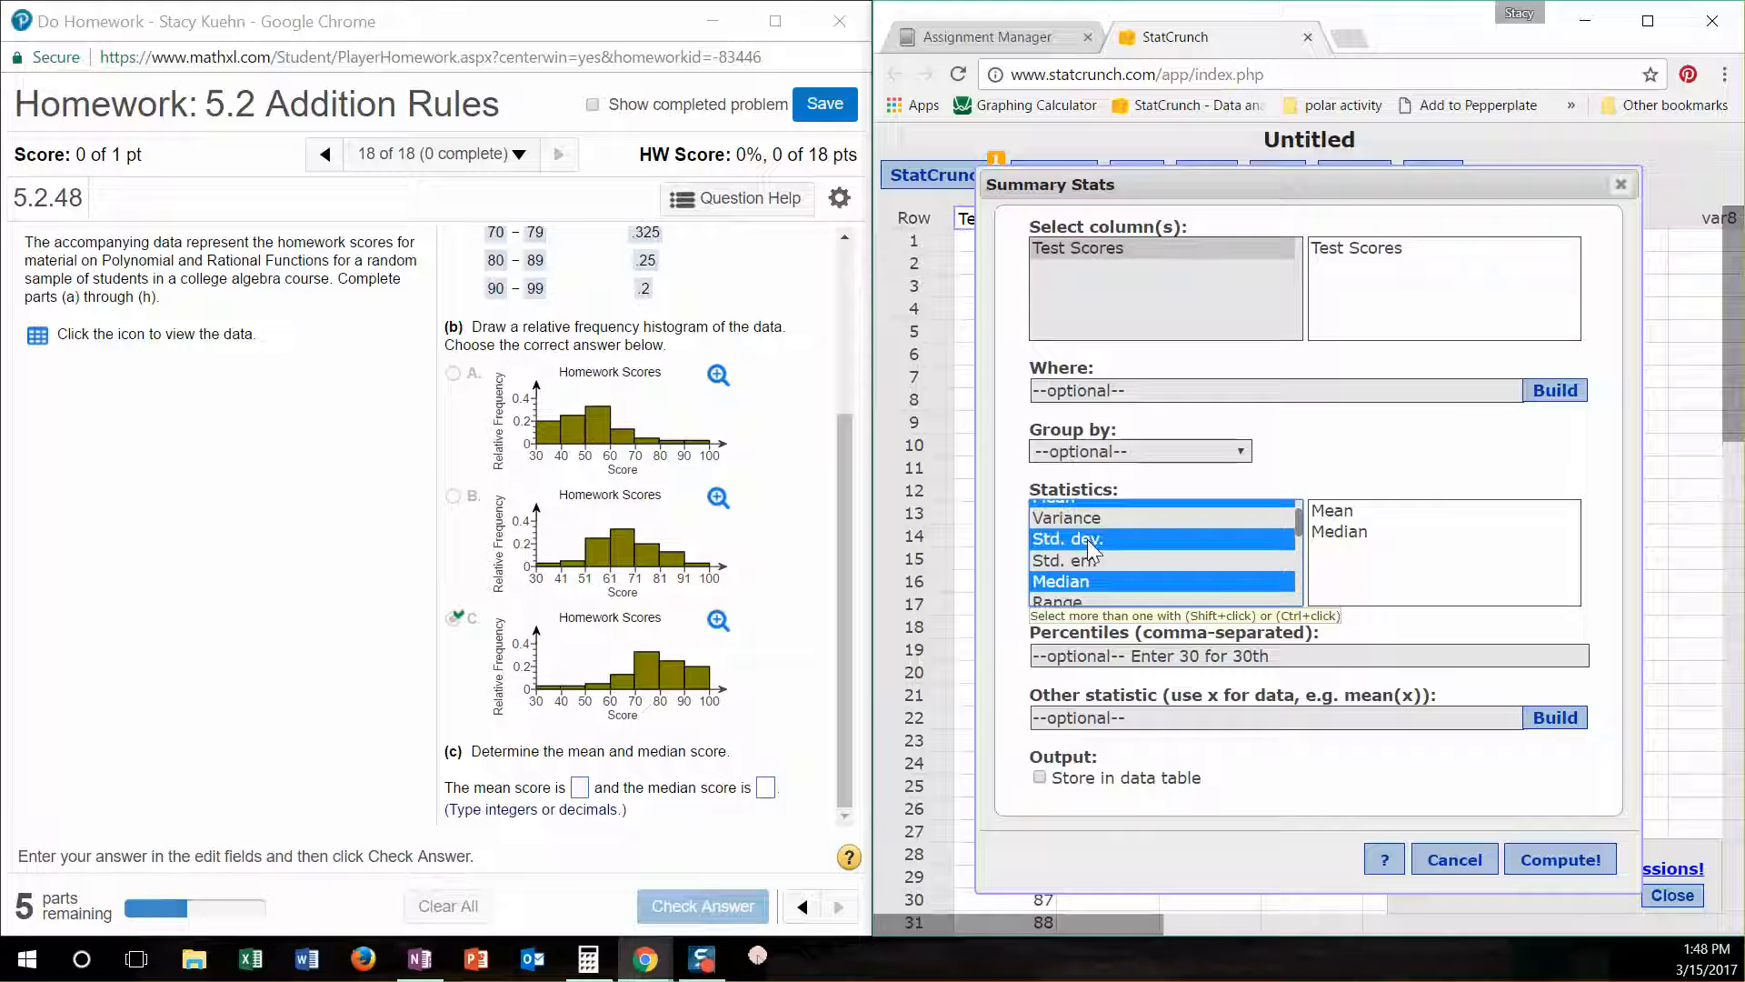
pyautogui.moveTo(1304, 527); pyautogui.dragTo(1300, 570)
pyautogui.keyDown('ctrl'); pyautogui.click(1050, 562); pyautogui.keyUp('ctrl')
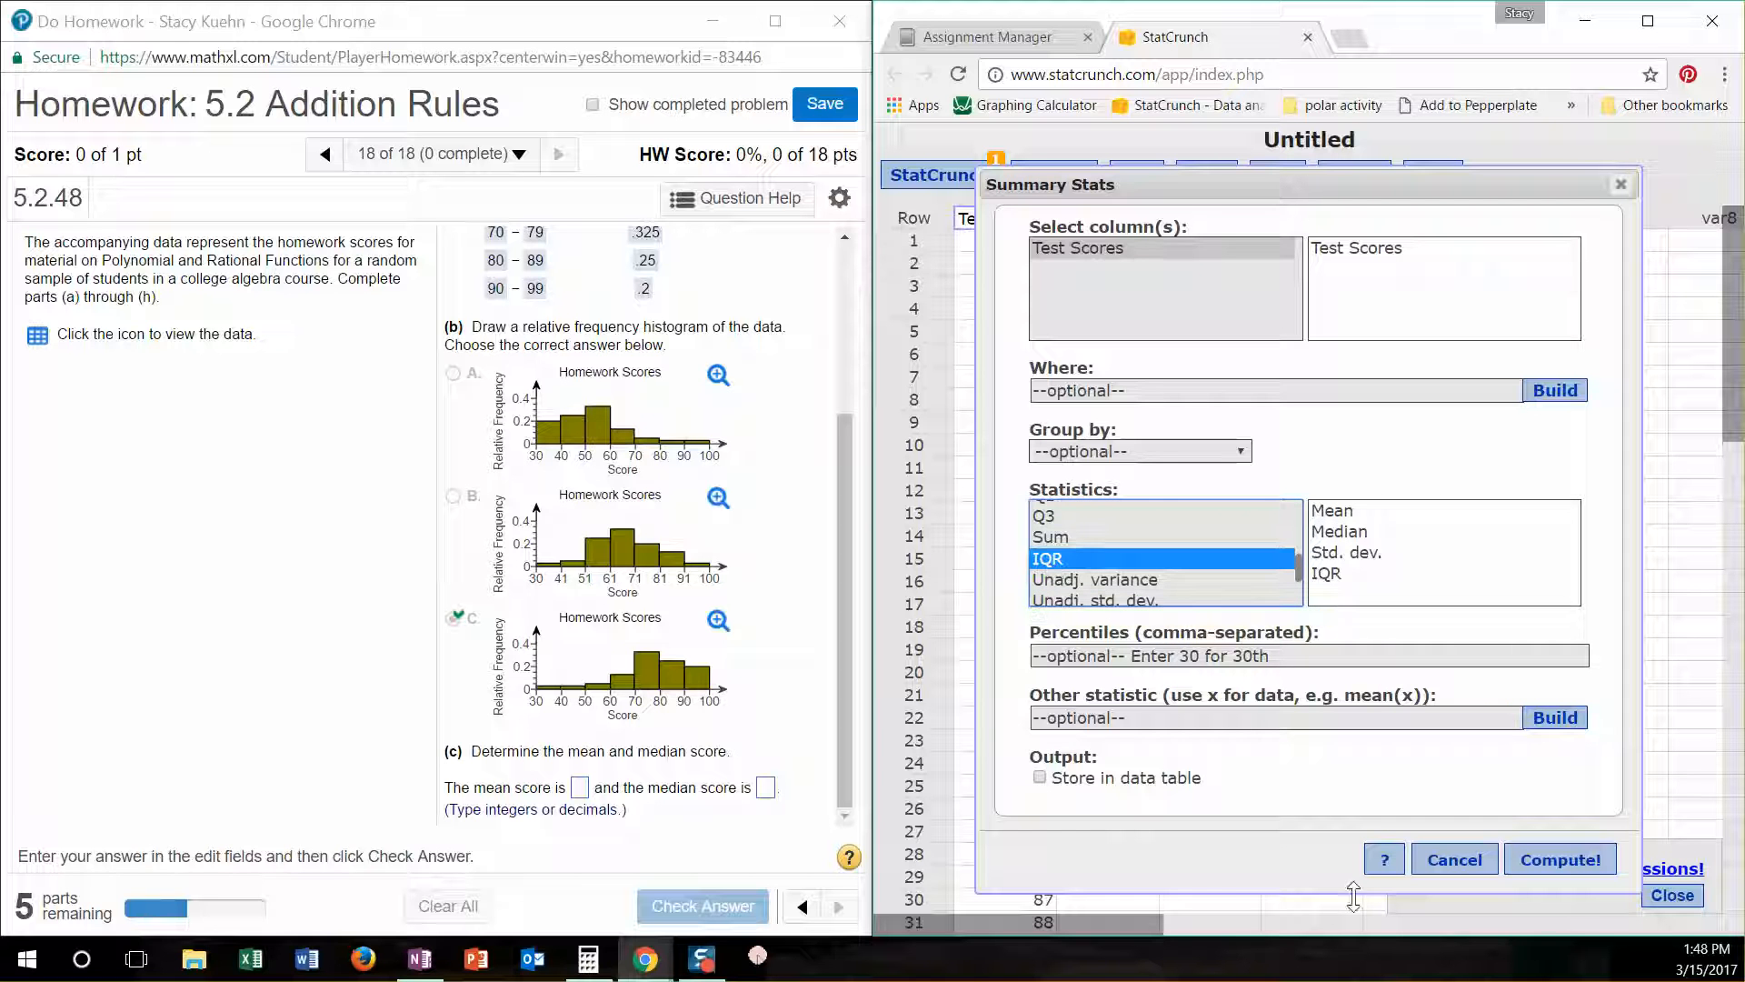
pyautogui.click(1589, 865)
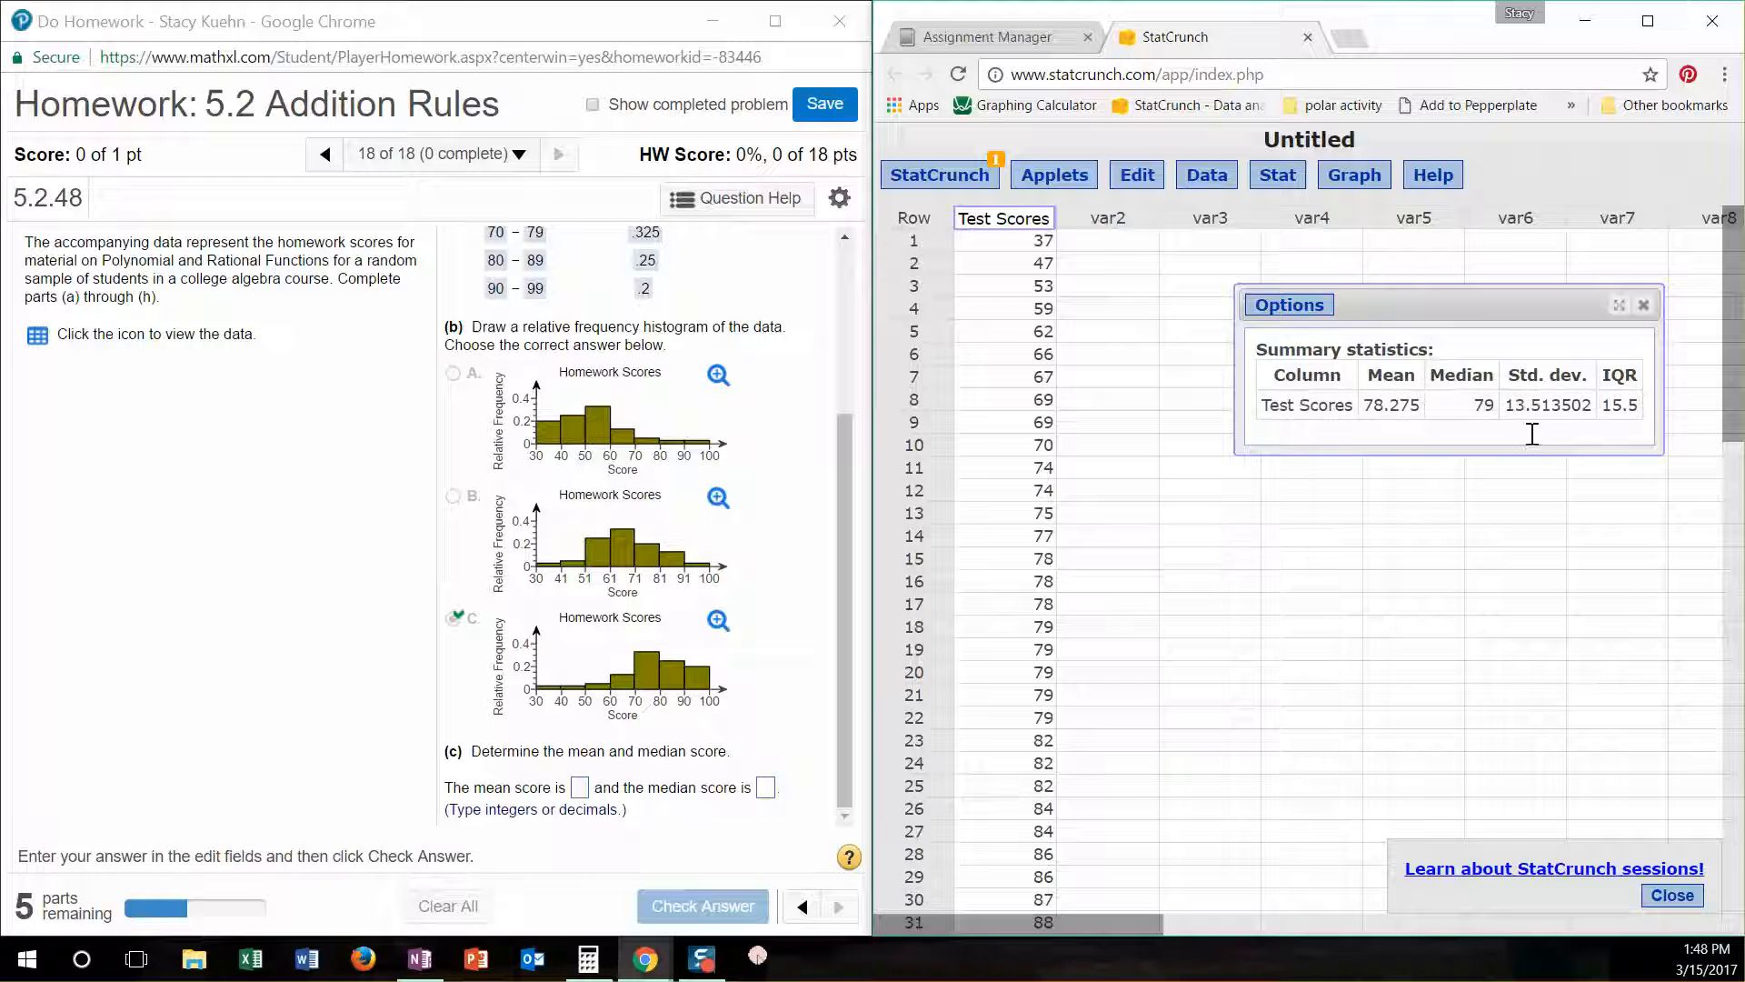
# - Reopen the summary statistics settings to review the chosen statistics, and recompute the table
pyautogui.click(1279, 311)
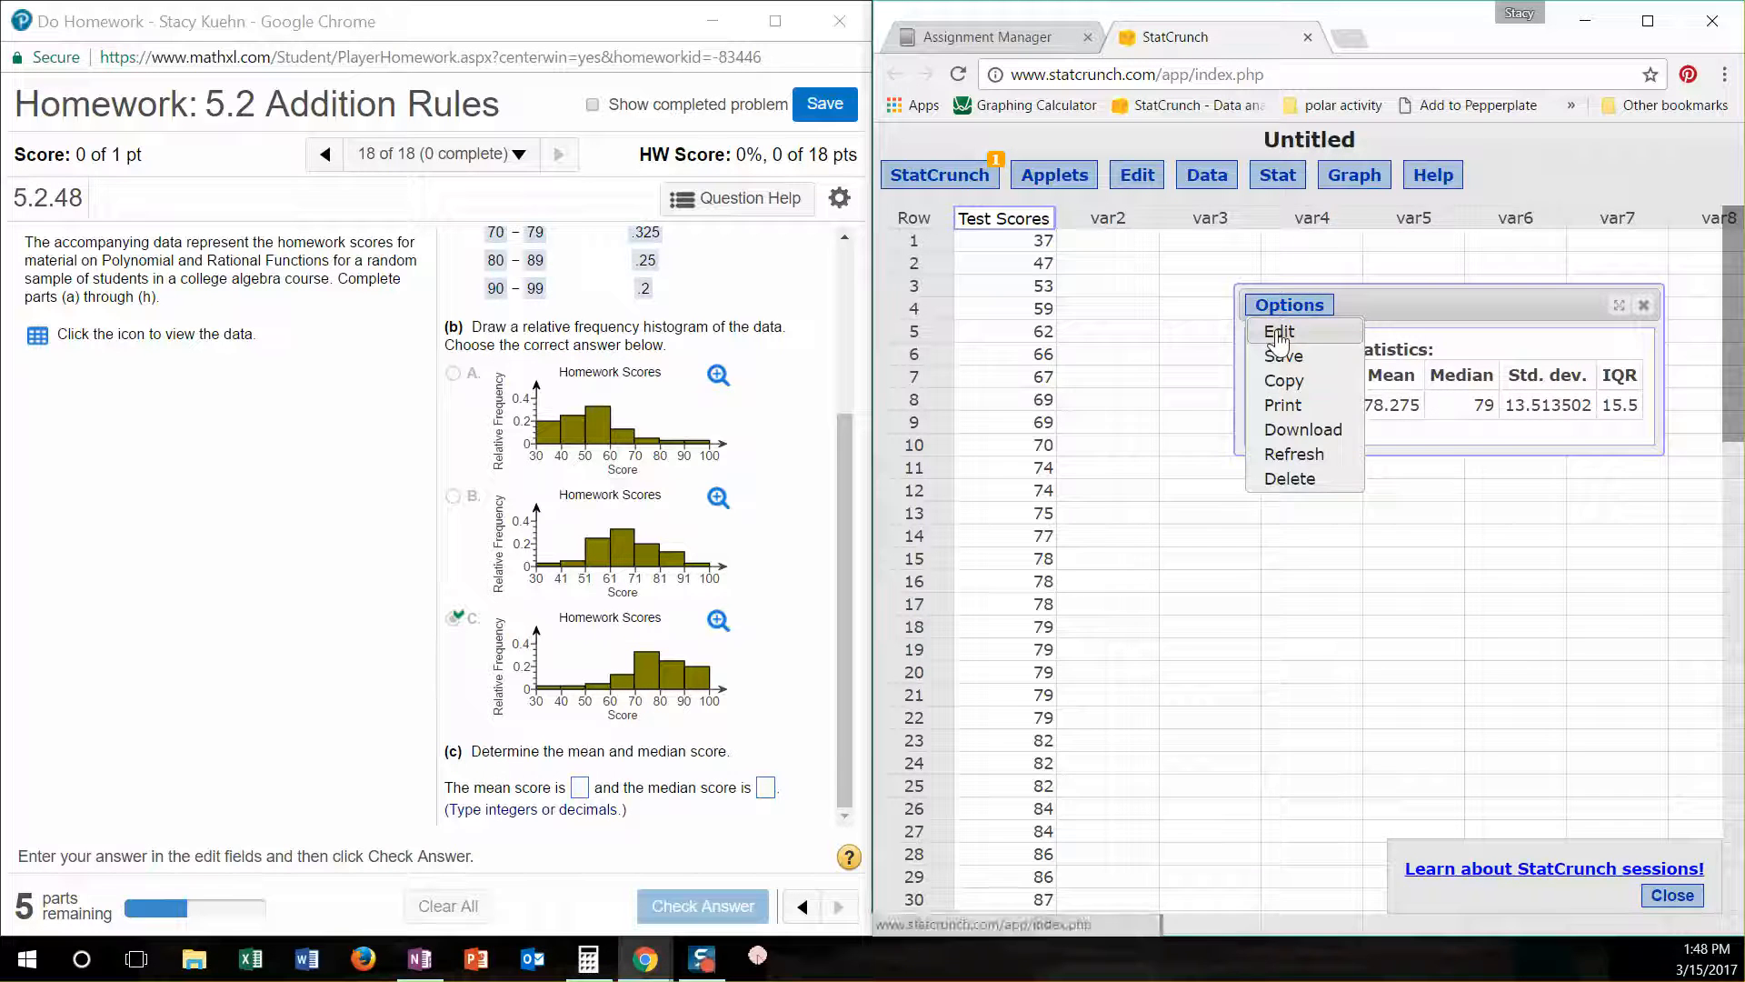
pyautogui.click(1280, 330)
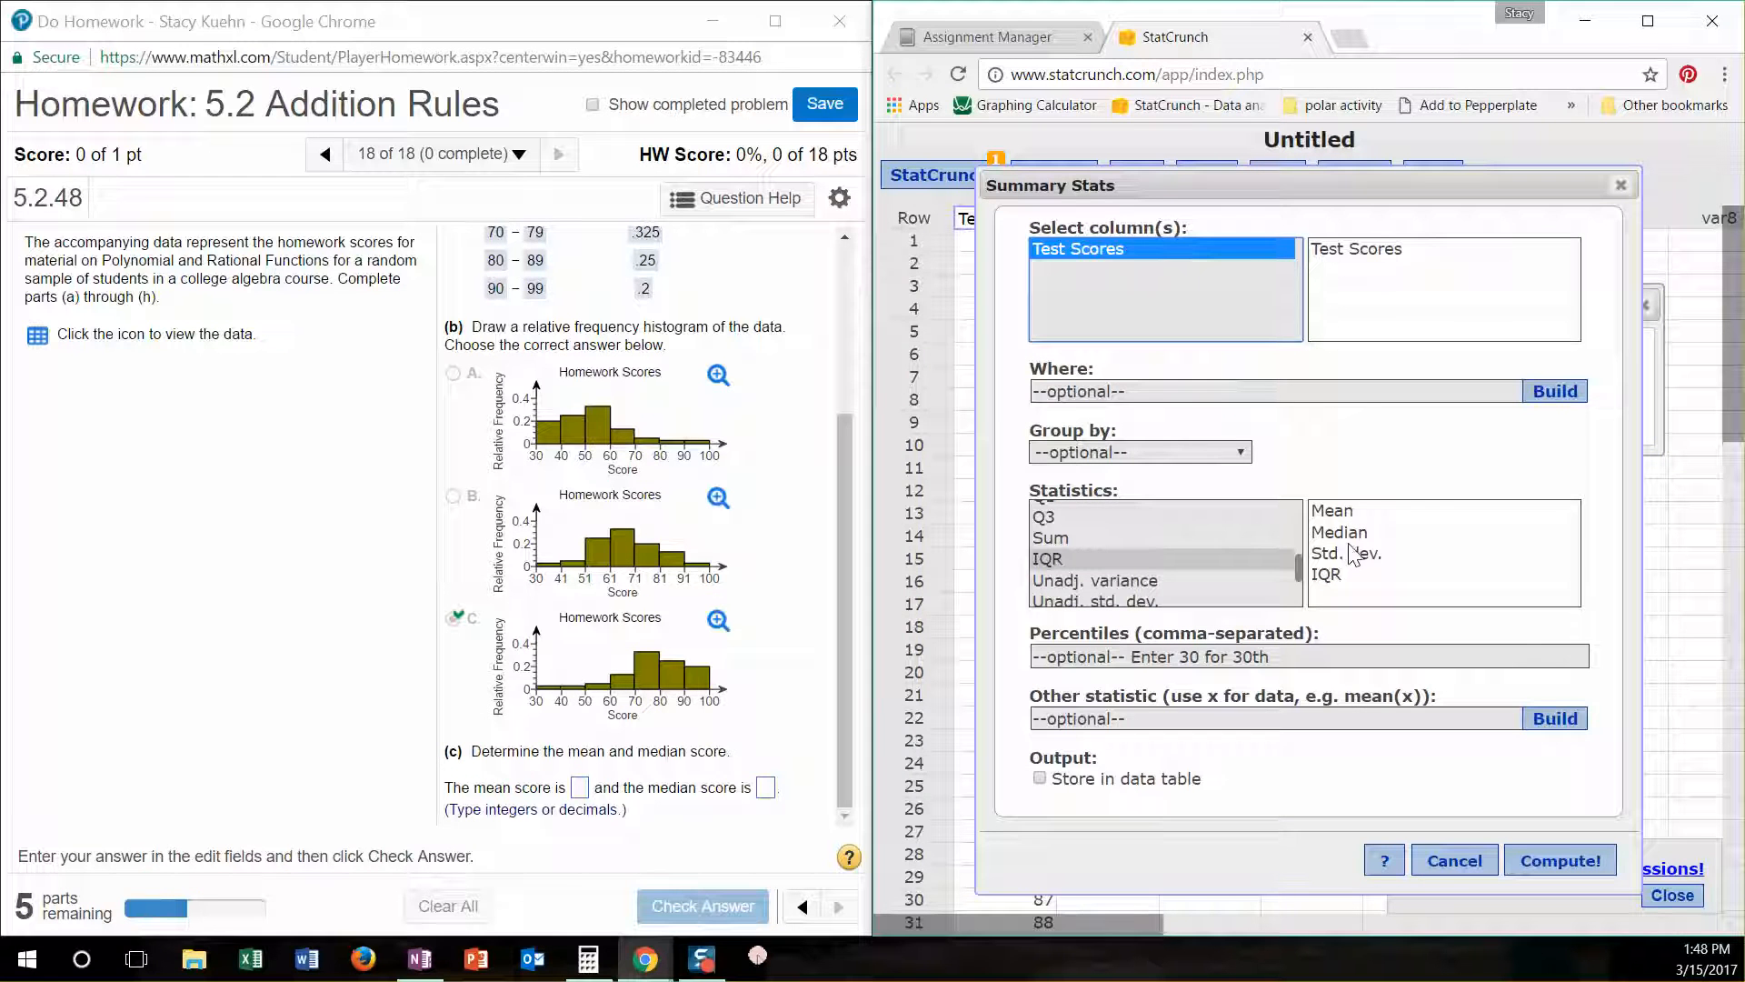
pyautogui.click(1560, 860)
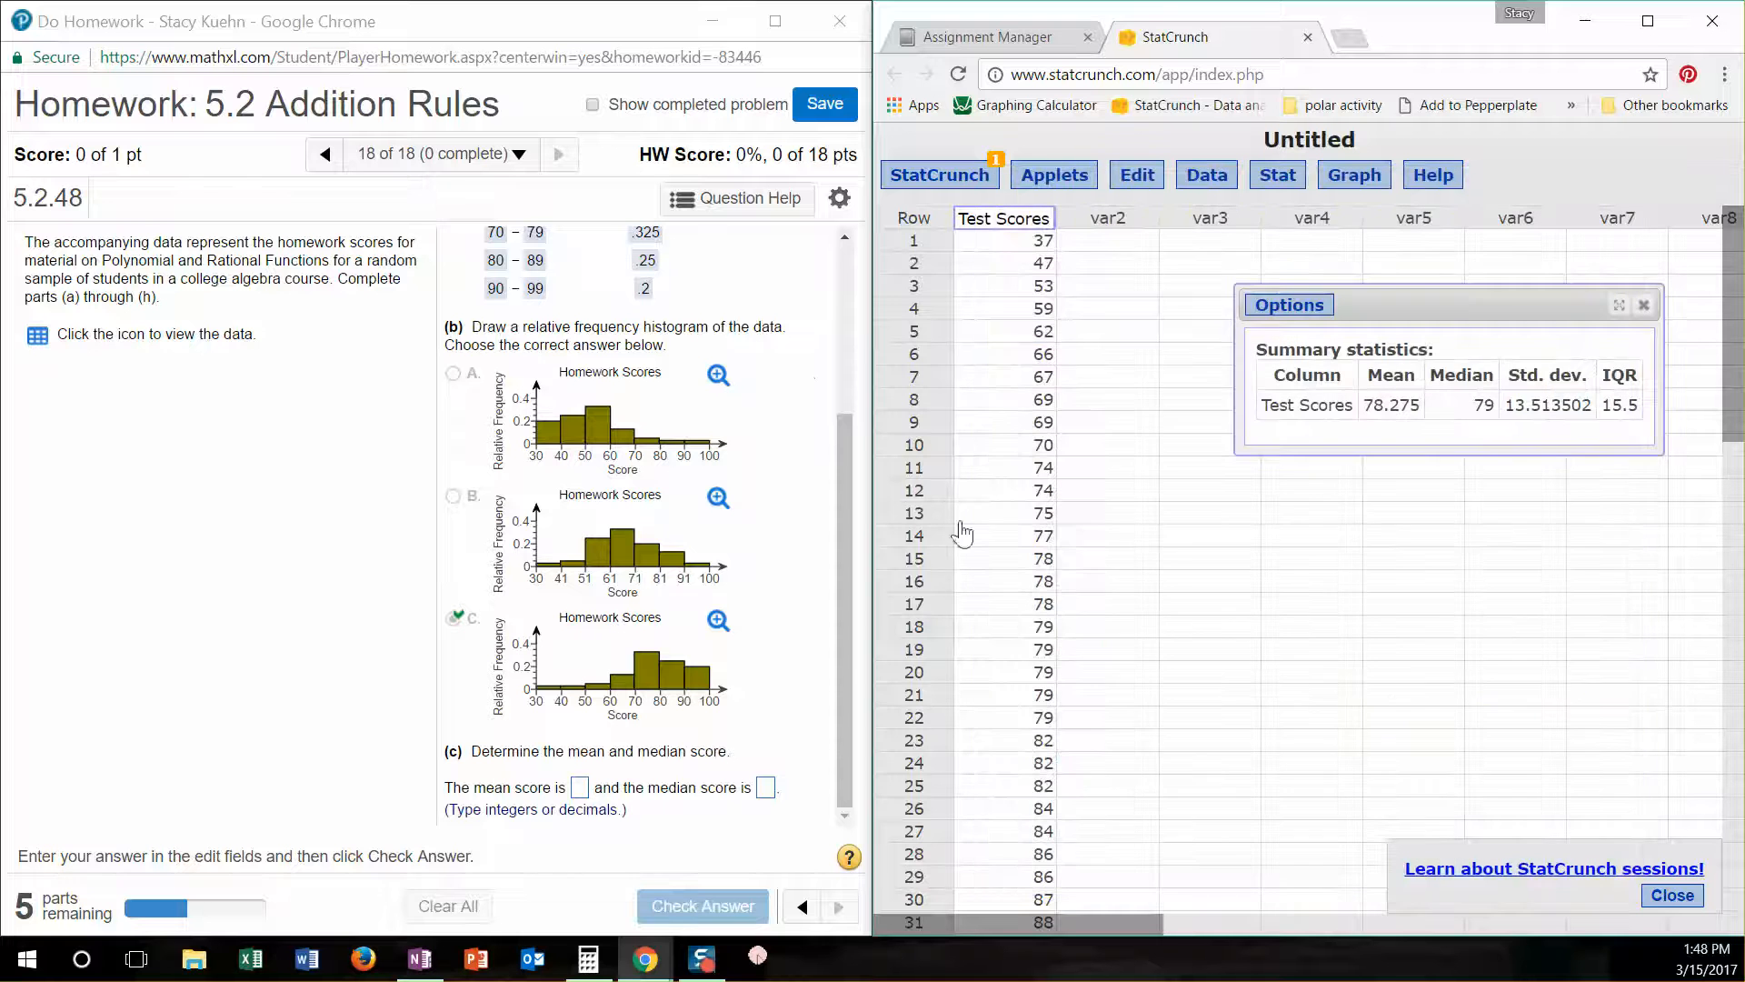
# - Answer part (c) in the homework with a mean score of 78.275 and a median score of 79, check it and continue
pyautogui.click(579, 787)
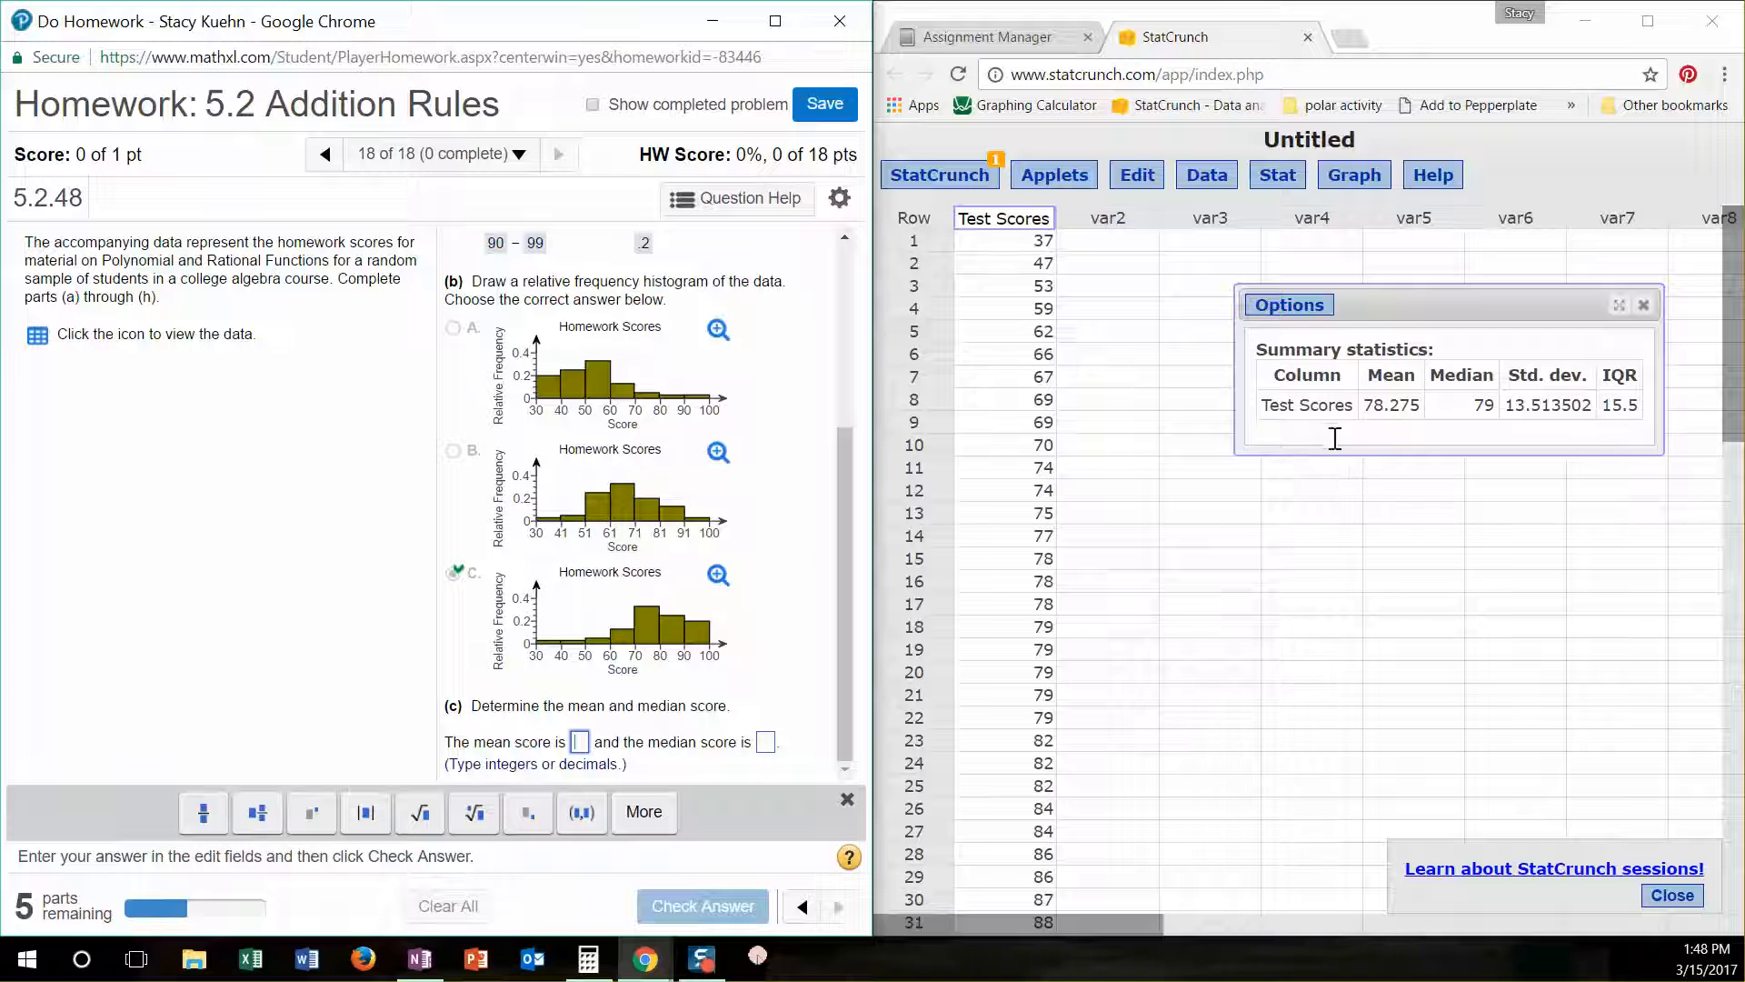
pyautogui.write('78')
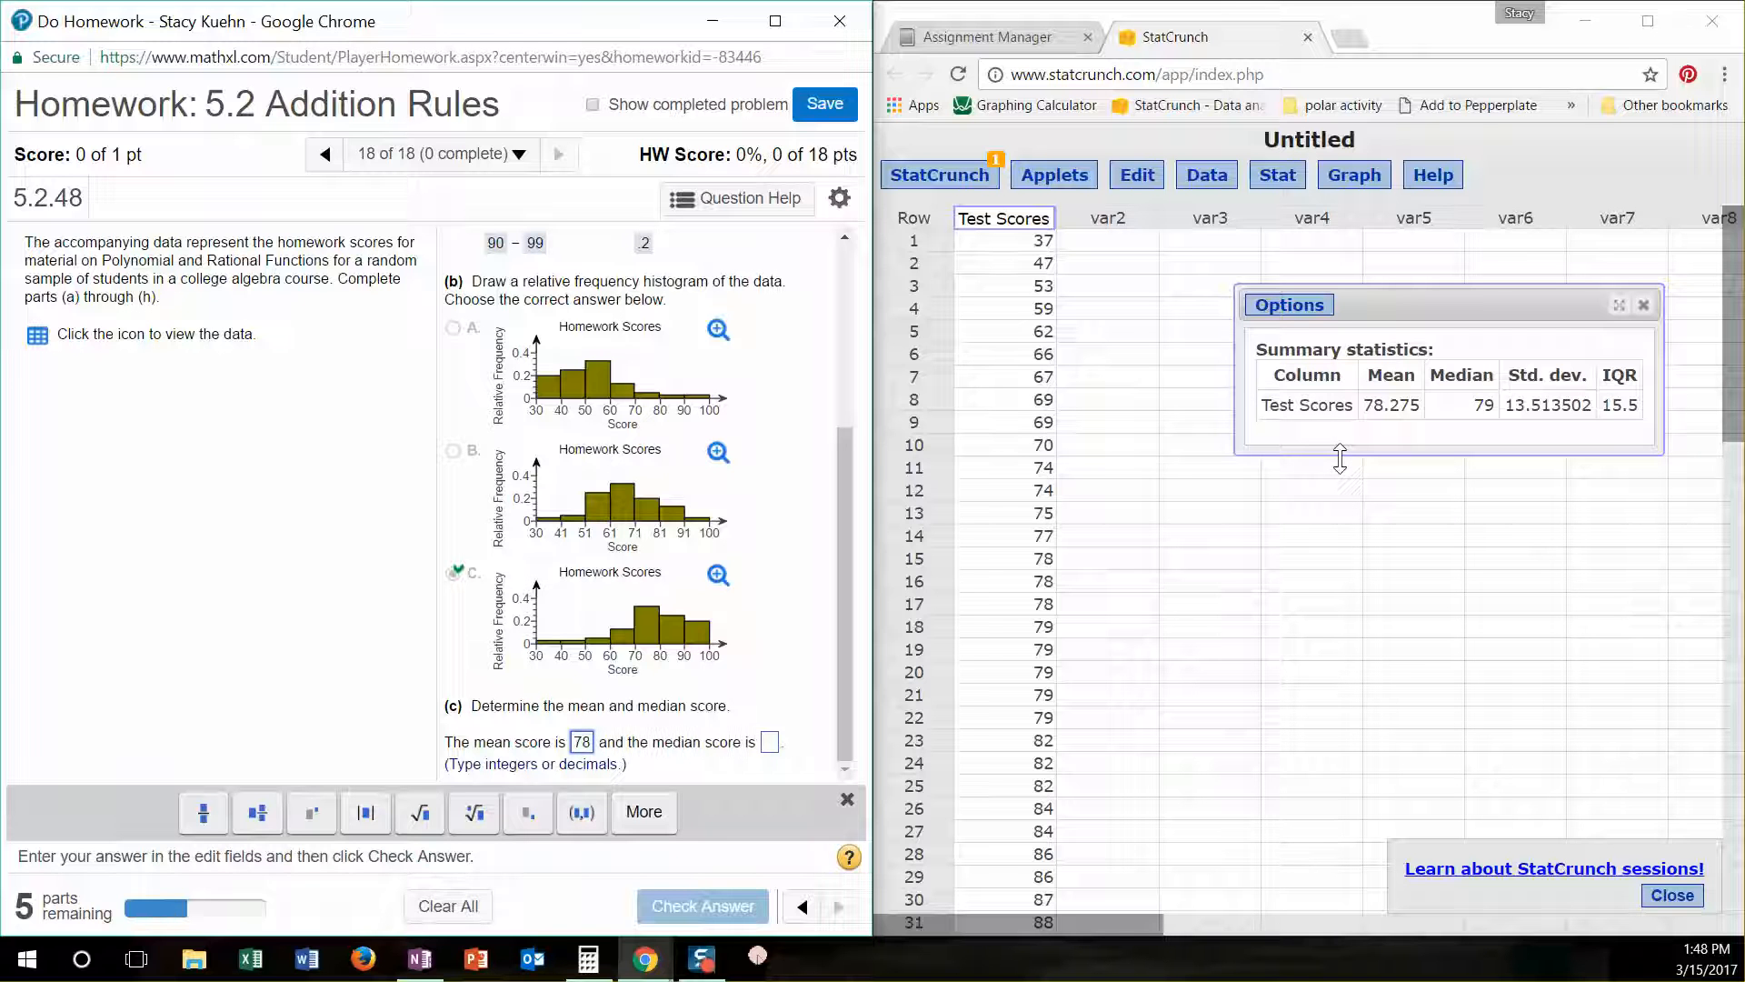
pyautogui.write('.275')
pyautogui.press('Tab')
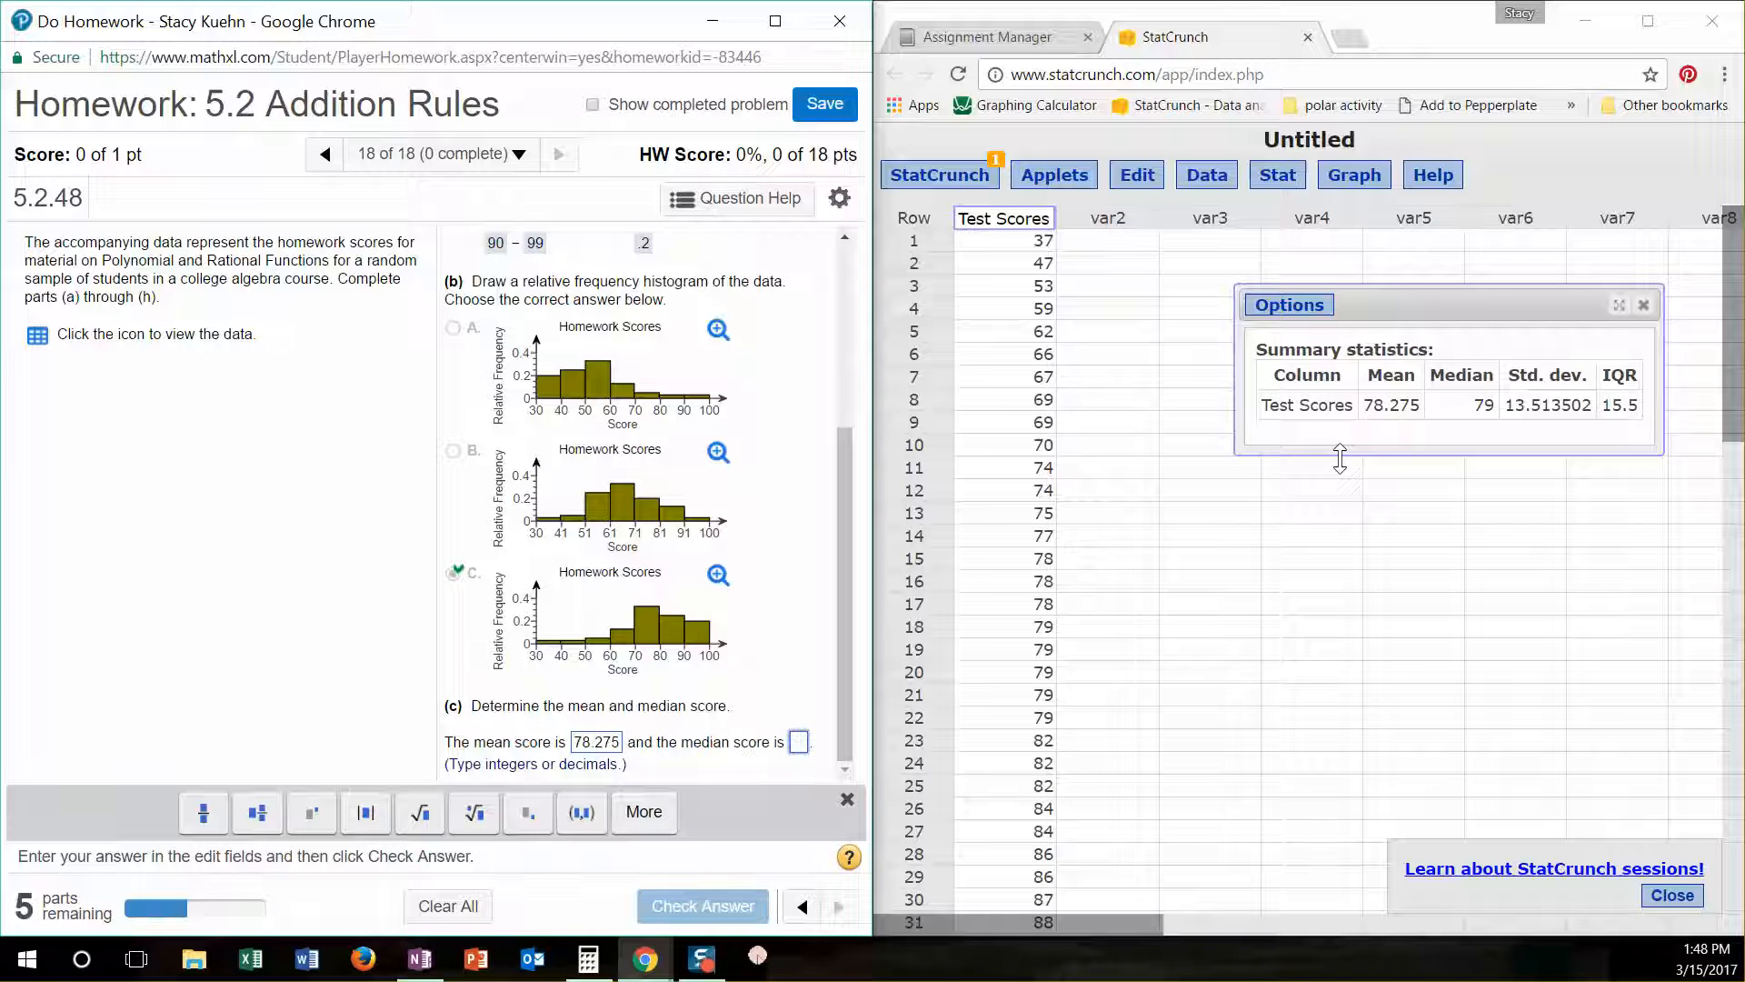
pyautogui.write('79')
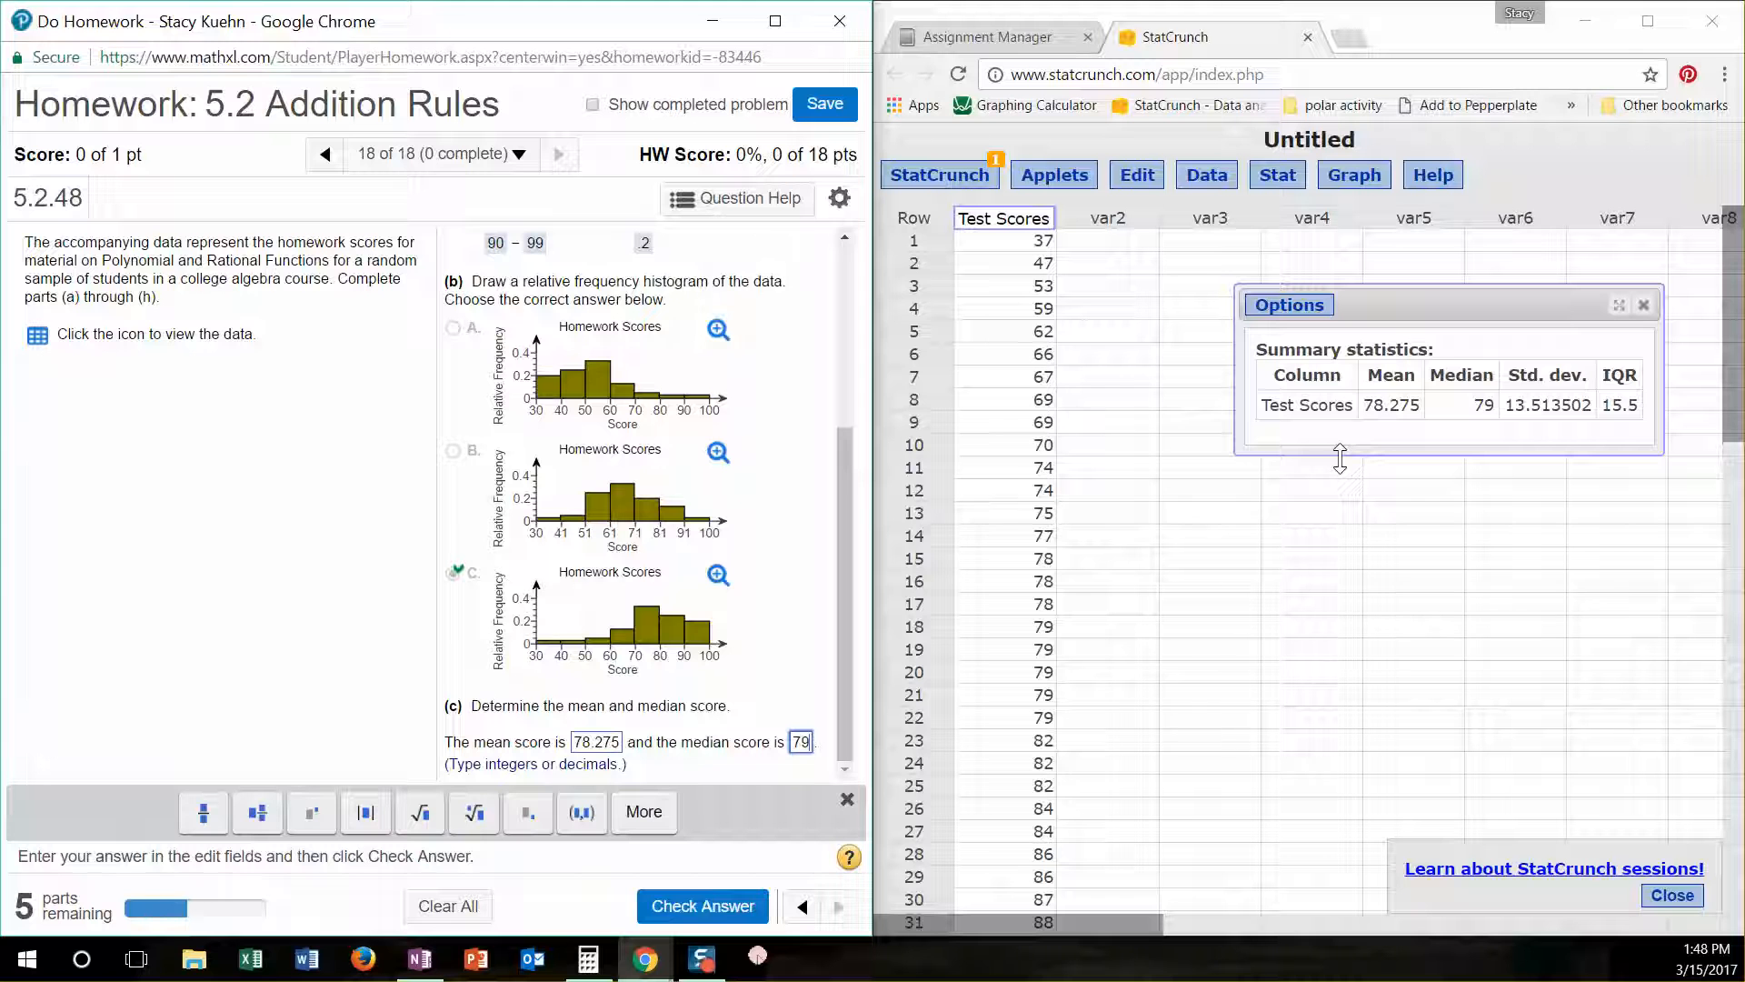
pyautogui.press('Return')
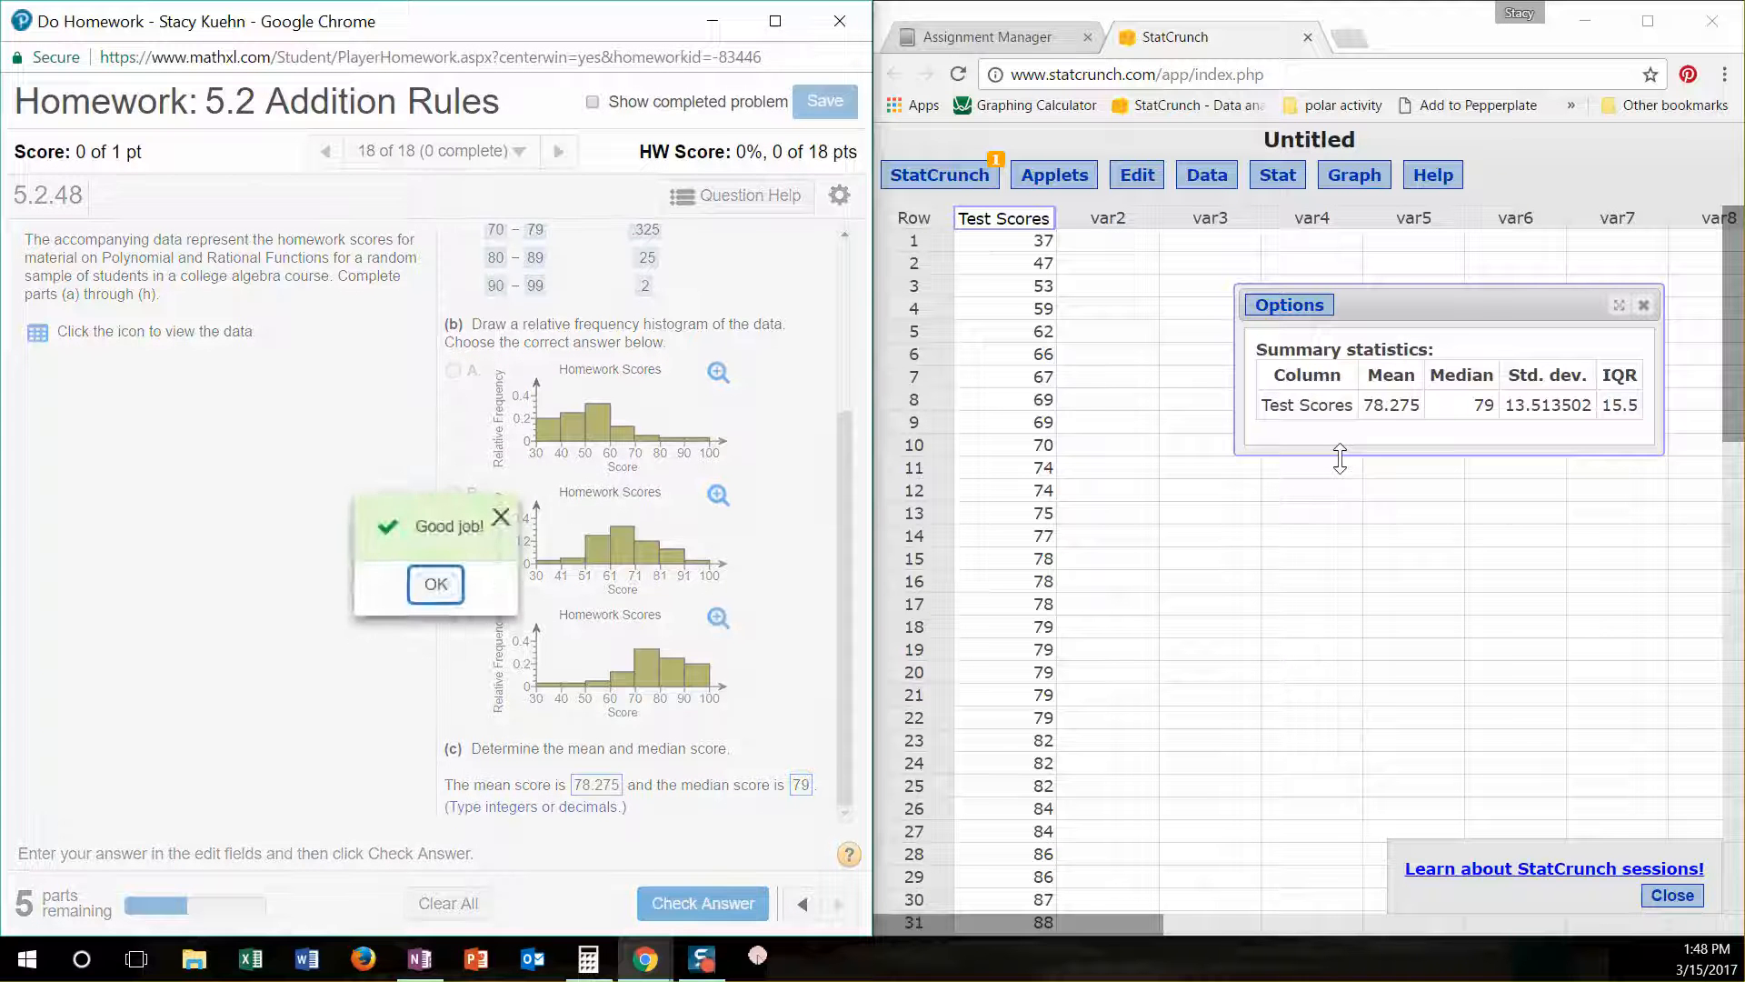
pyautogui.press('Return')
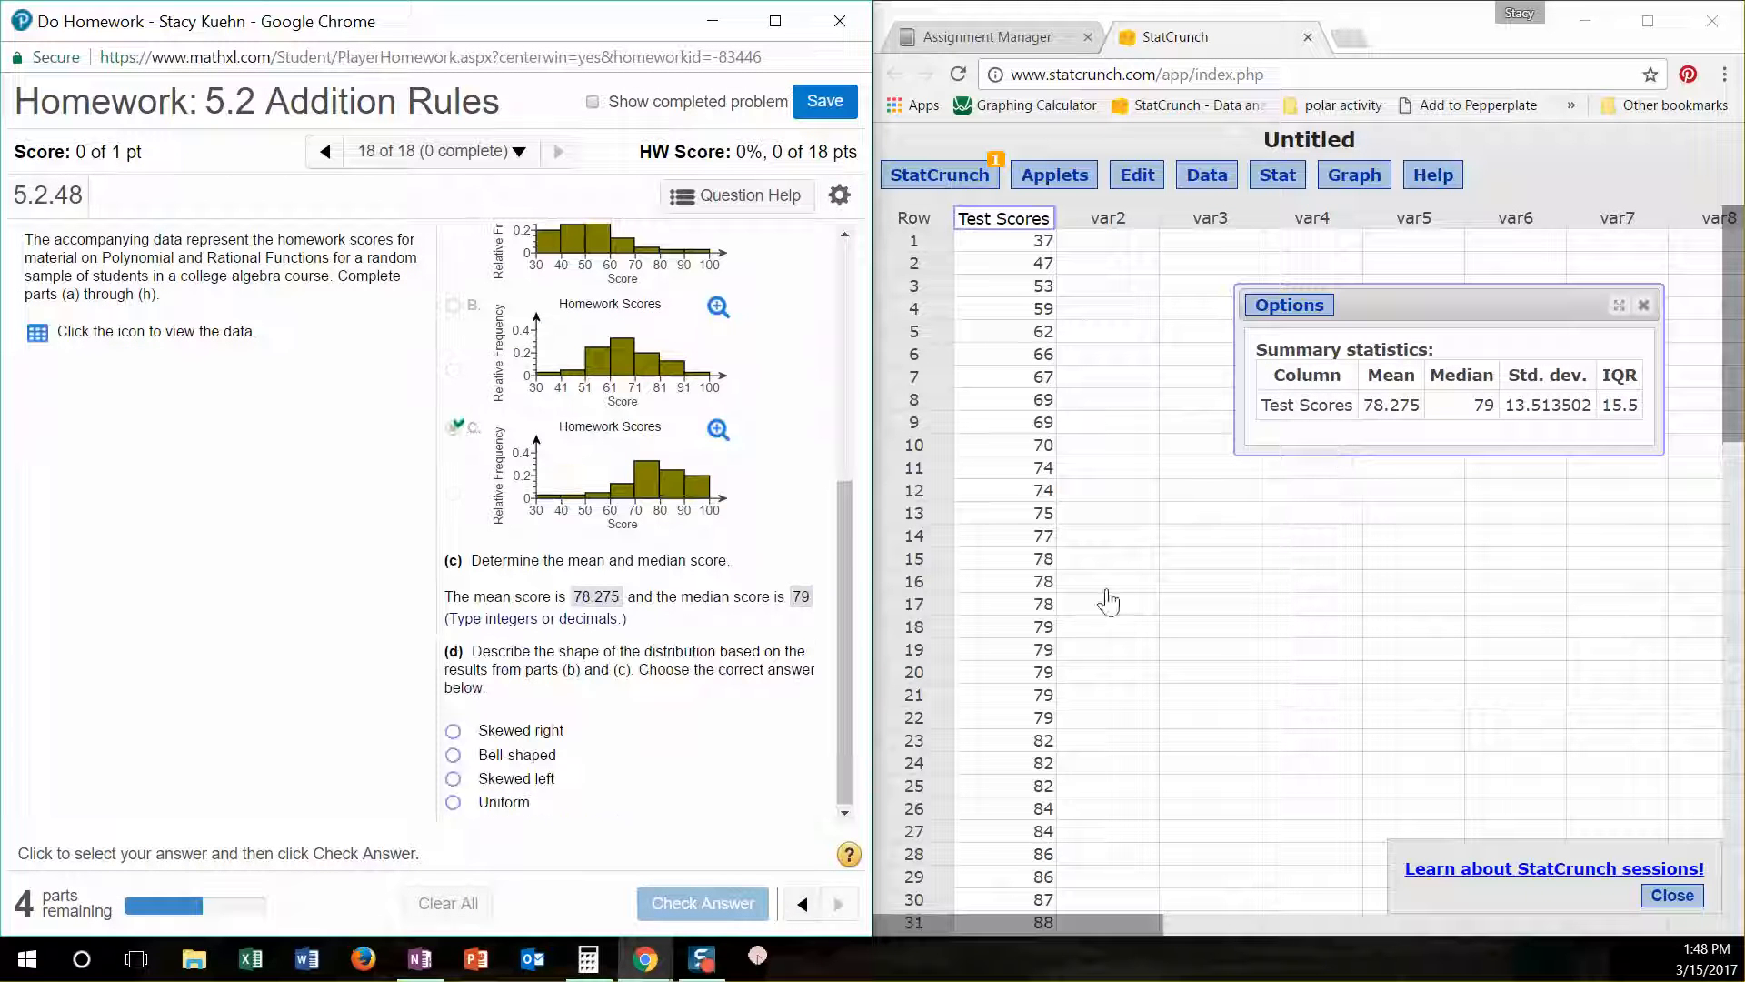
# - Choose Skewed left as the distribution shape in part (d), check the answer and continue to part (e)
pyautogui.click(454, 778)
pyautogui.click(708, 904)
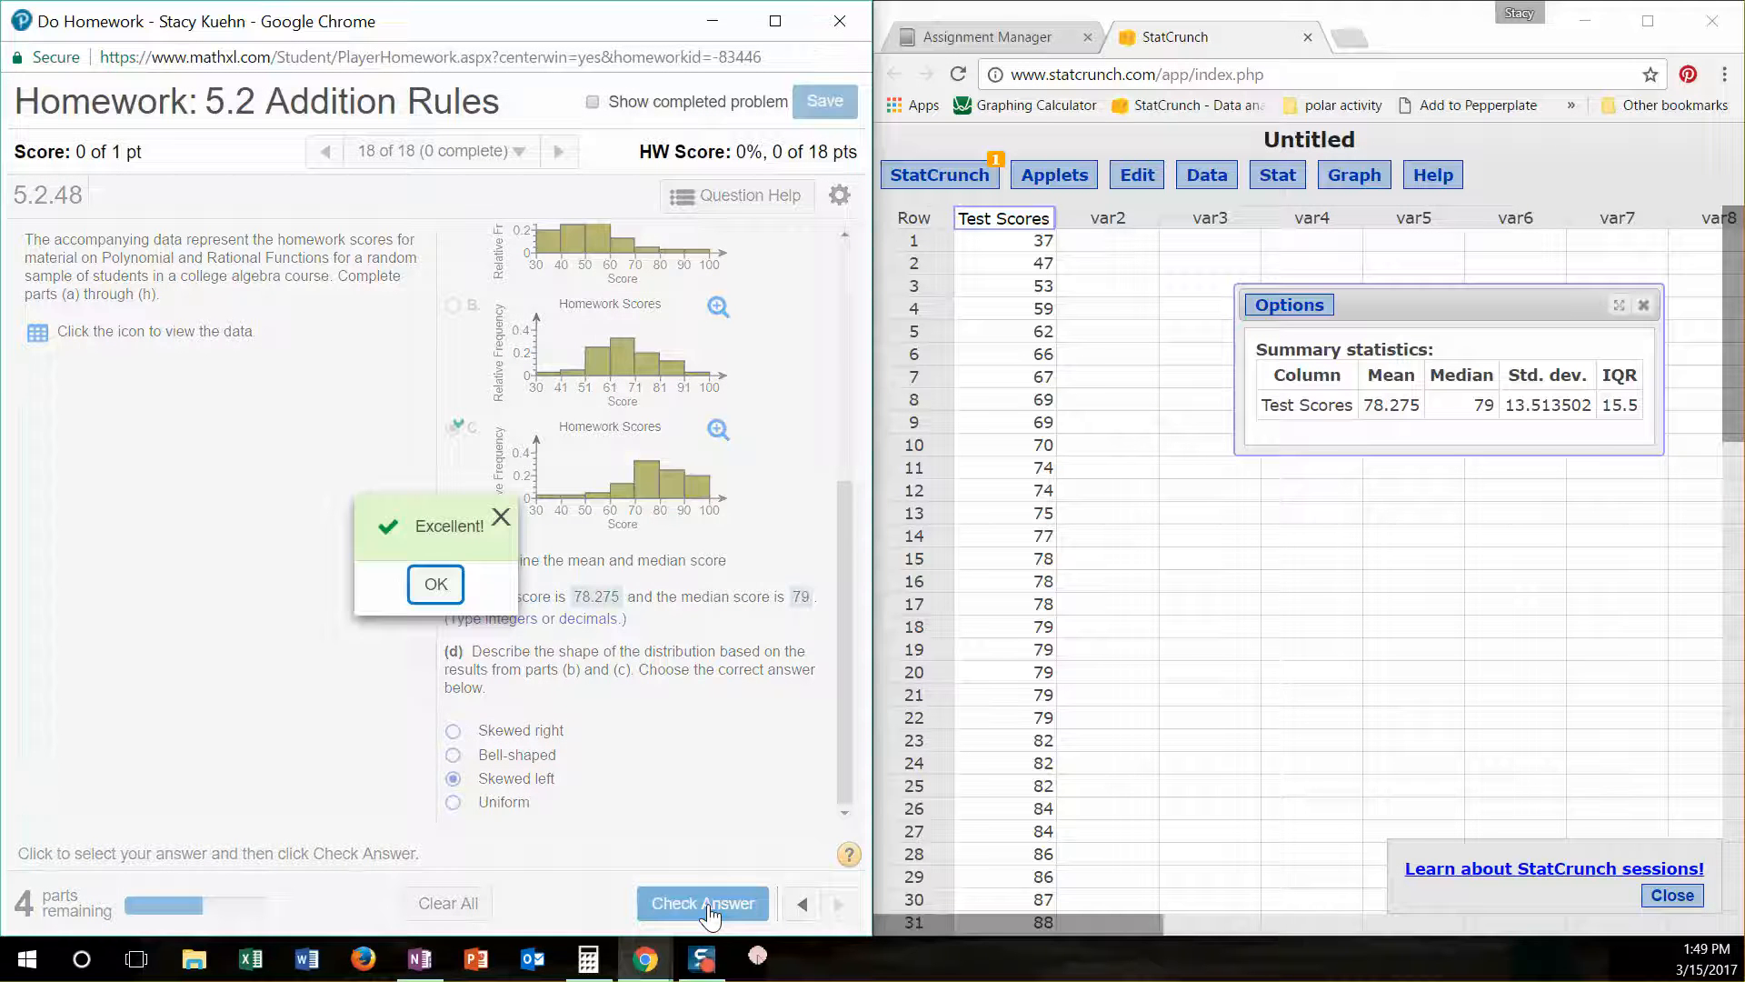
pyautogui.press('Return')
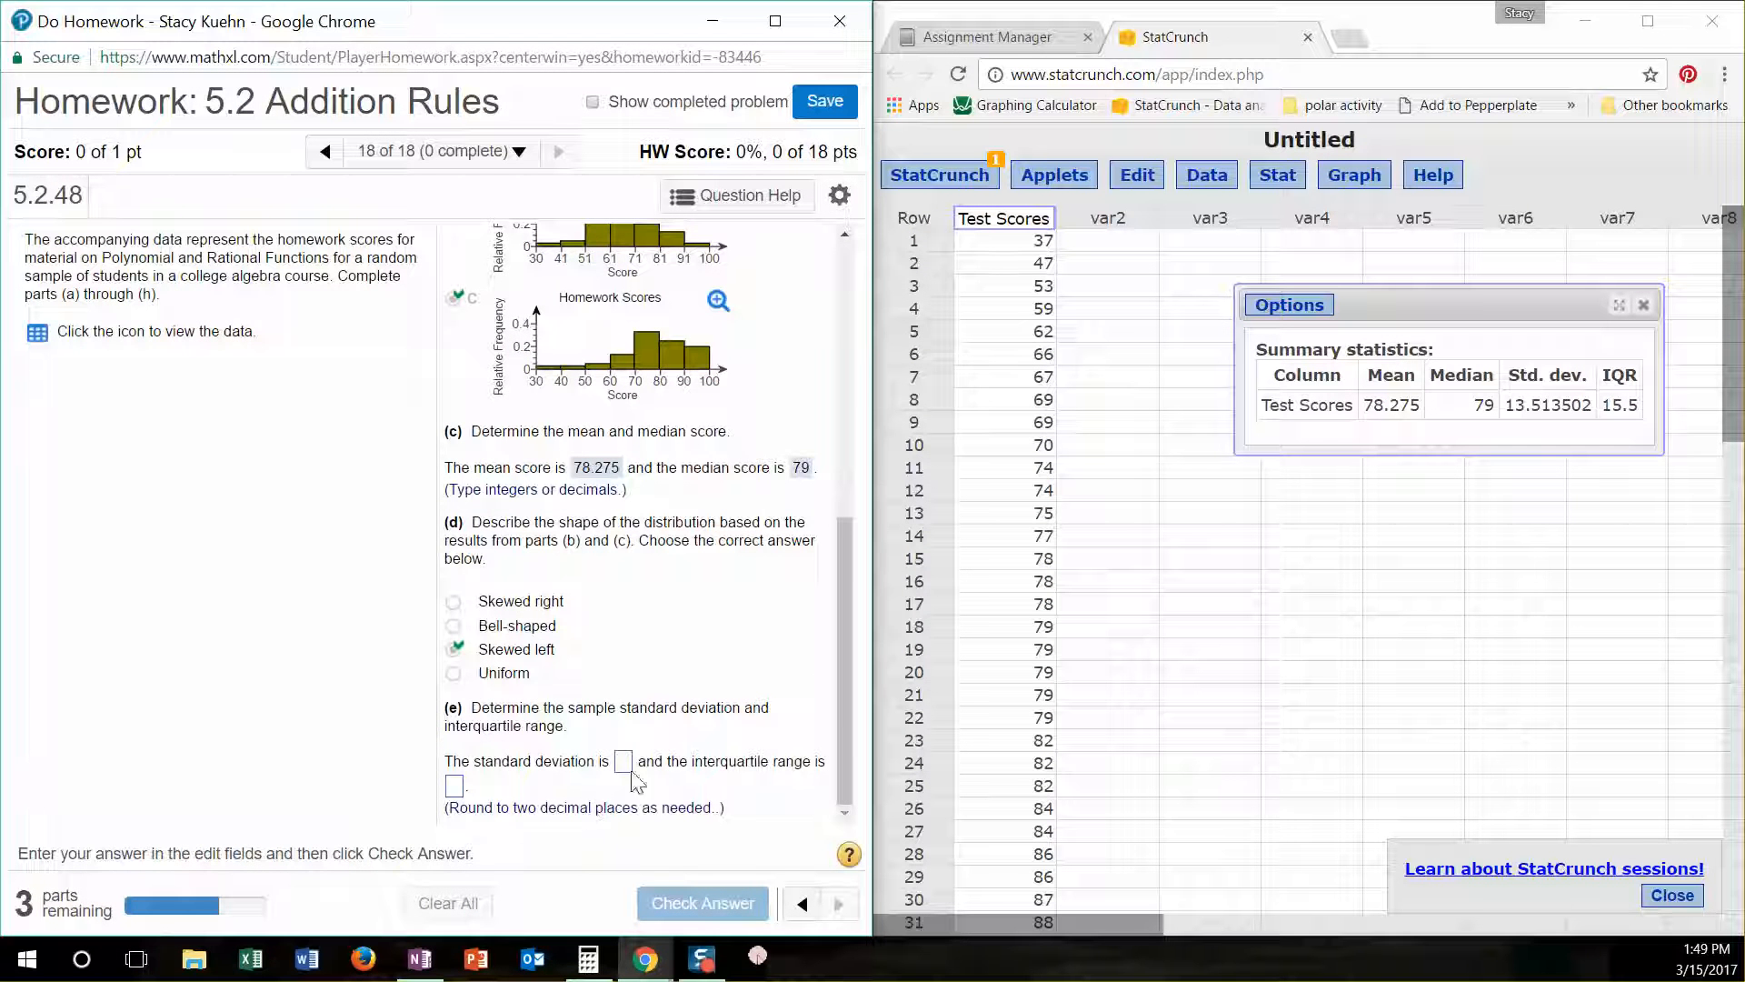
# - Answer part (e) with a standard deviation of 13.51 and an interquartile range of 15.5, check it and continue
pyautogui.click(623, 762)
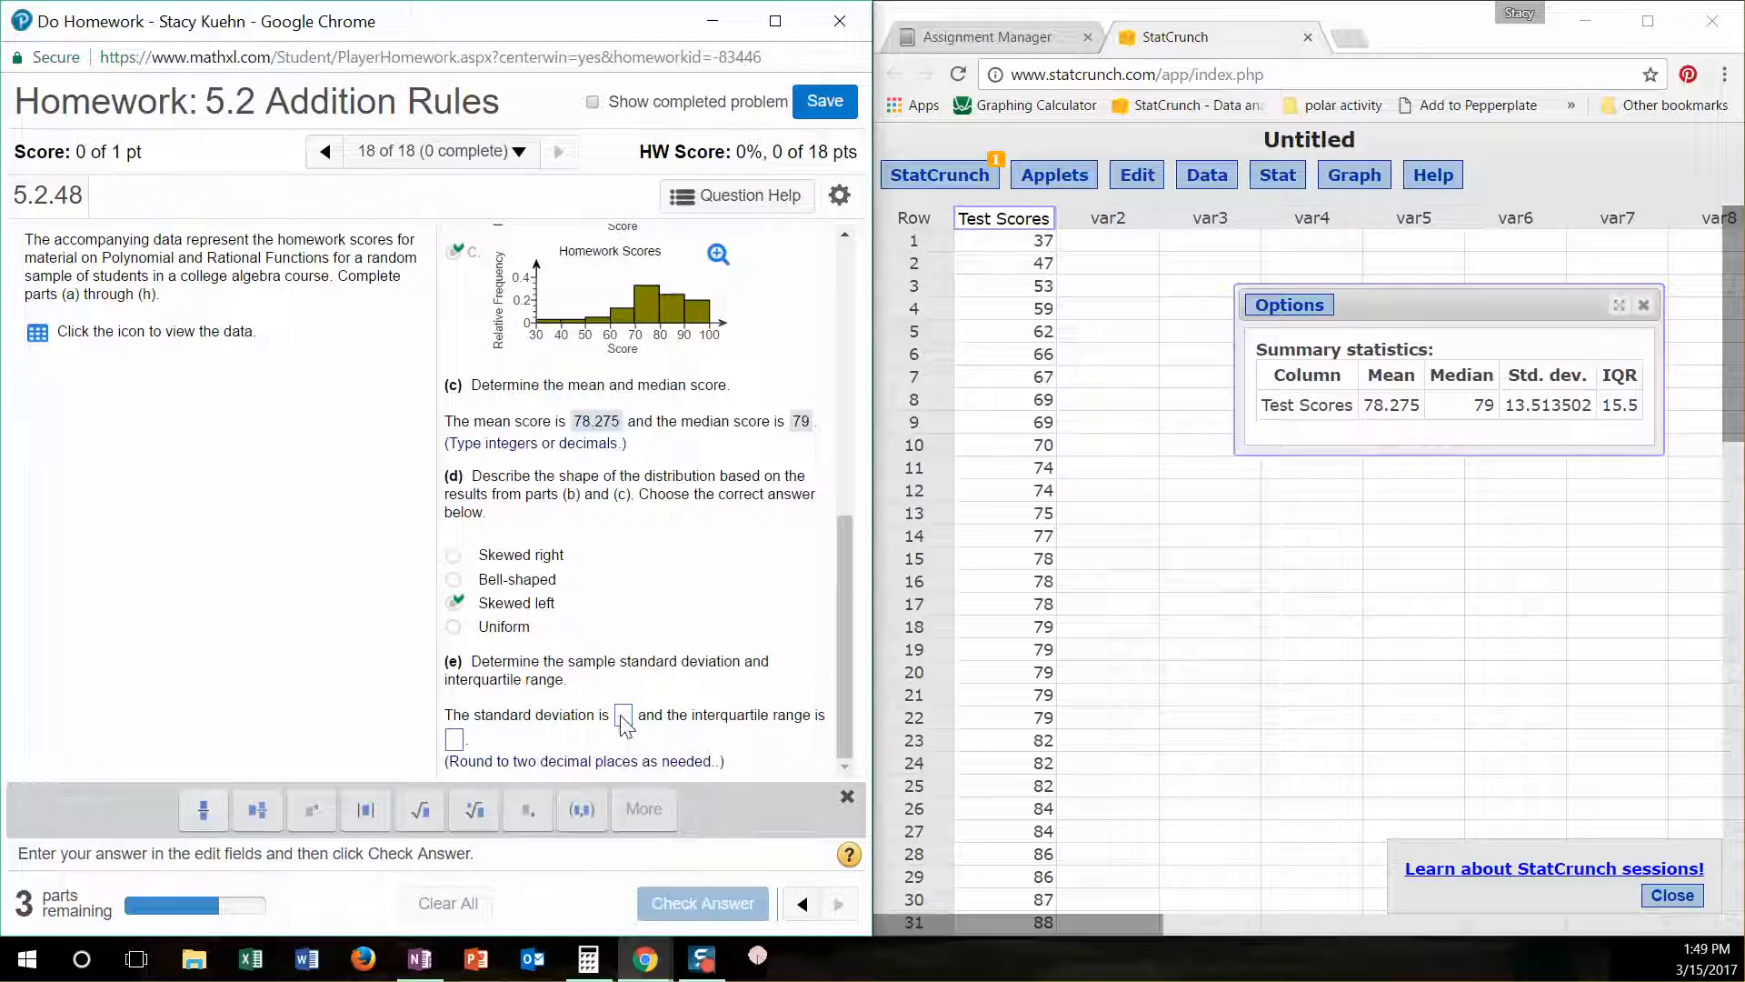
pyautogui.write('13.51')
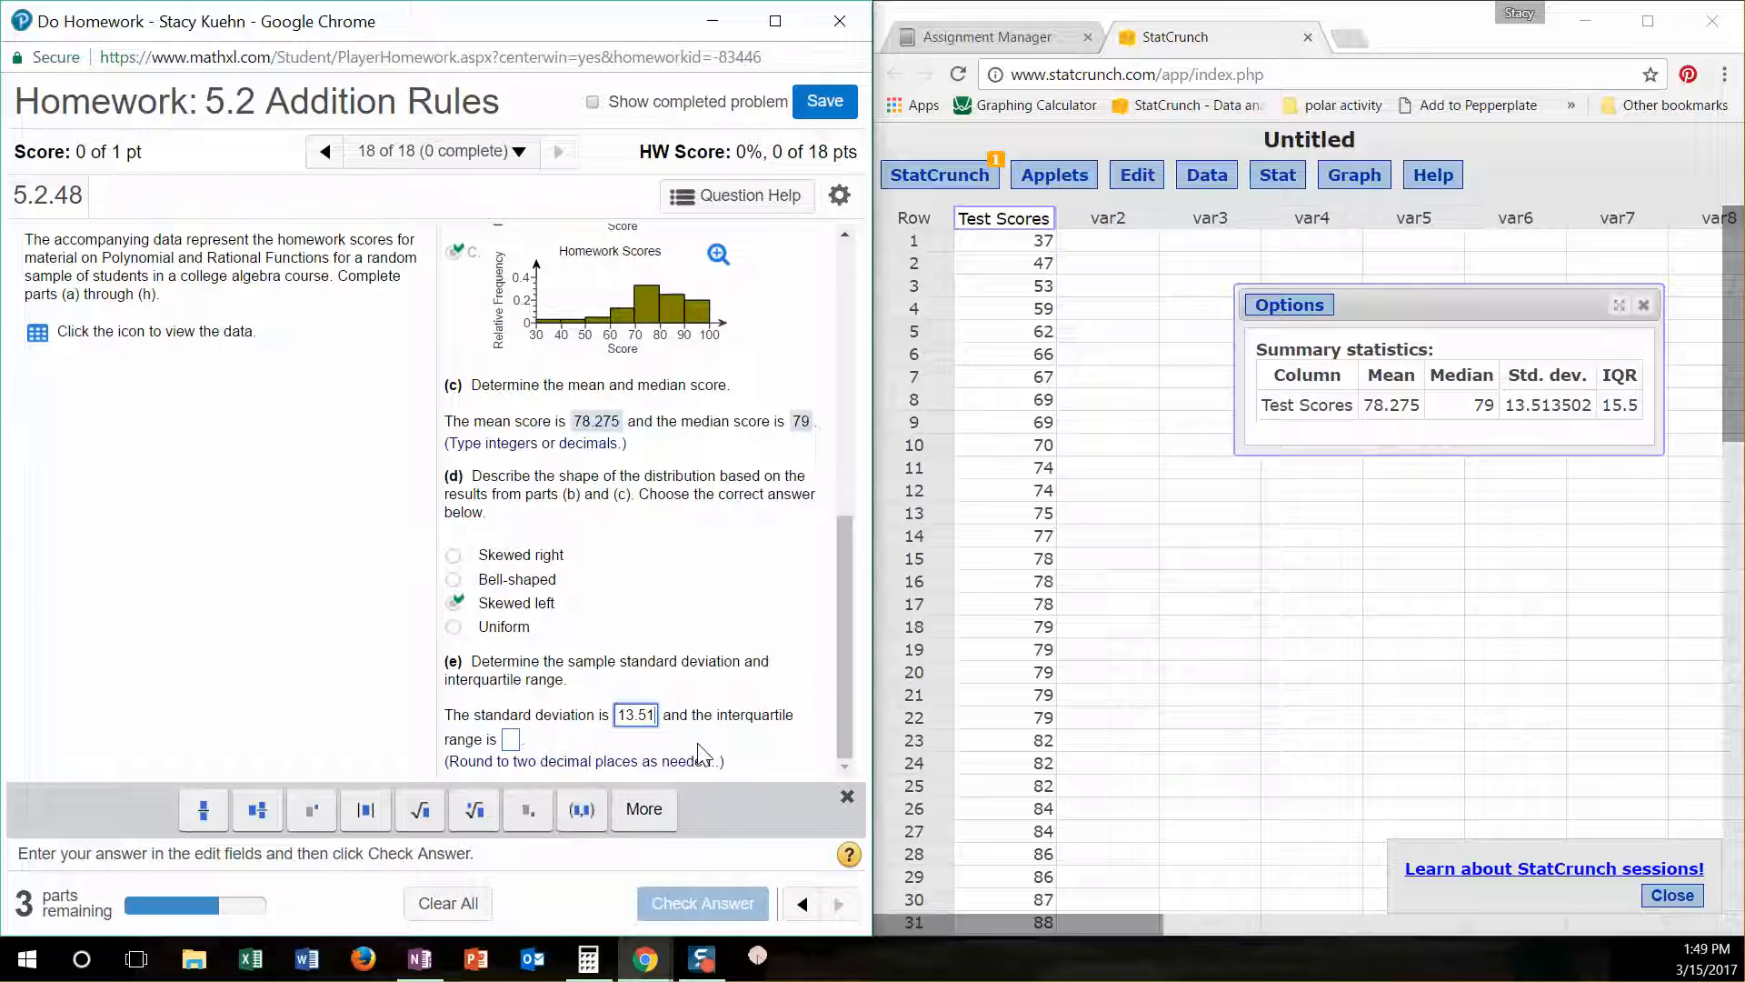
pyautogui.click(511, 741)
pyautogui.write('15.5')
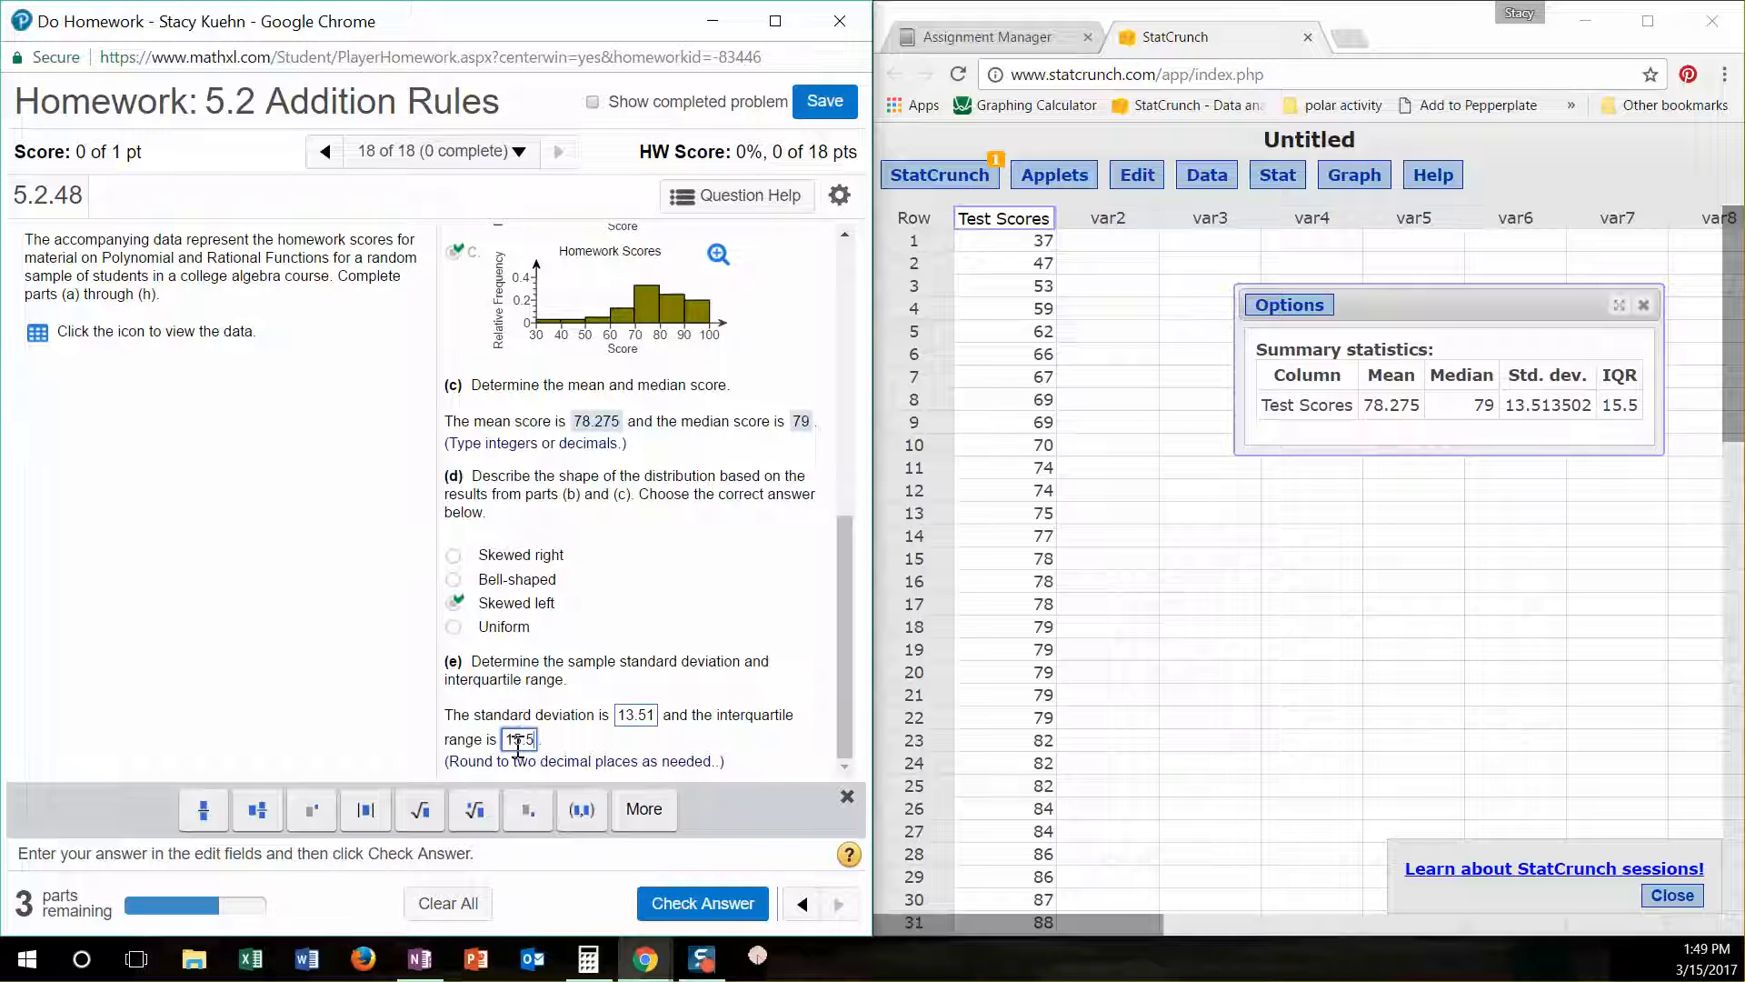
pyautogui.press('Return')
pyautogui.click(436, 586)
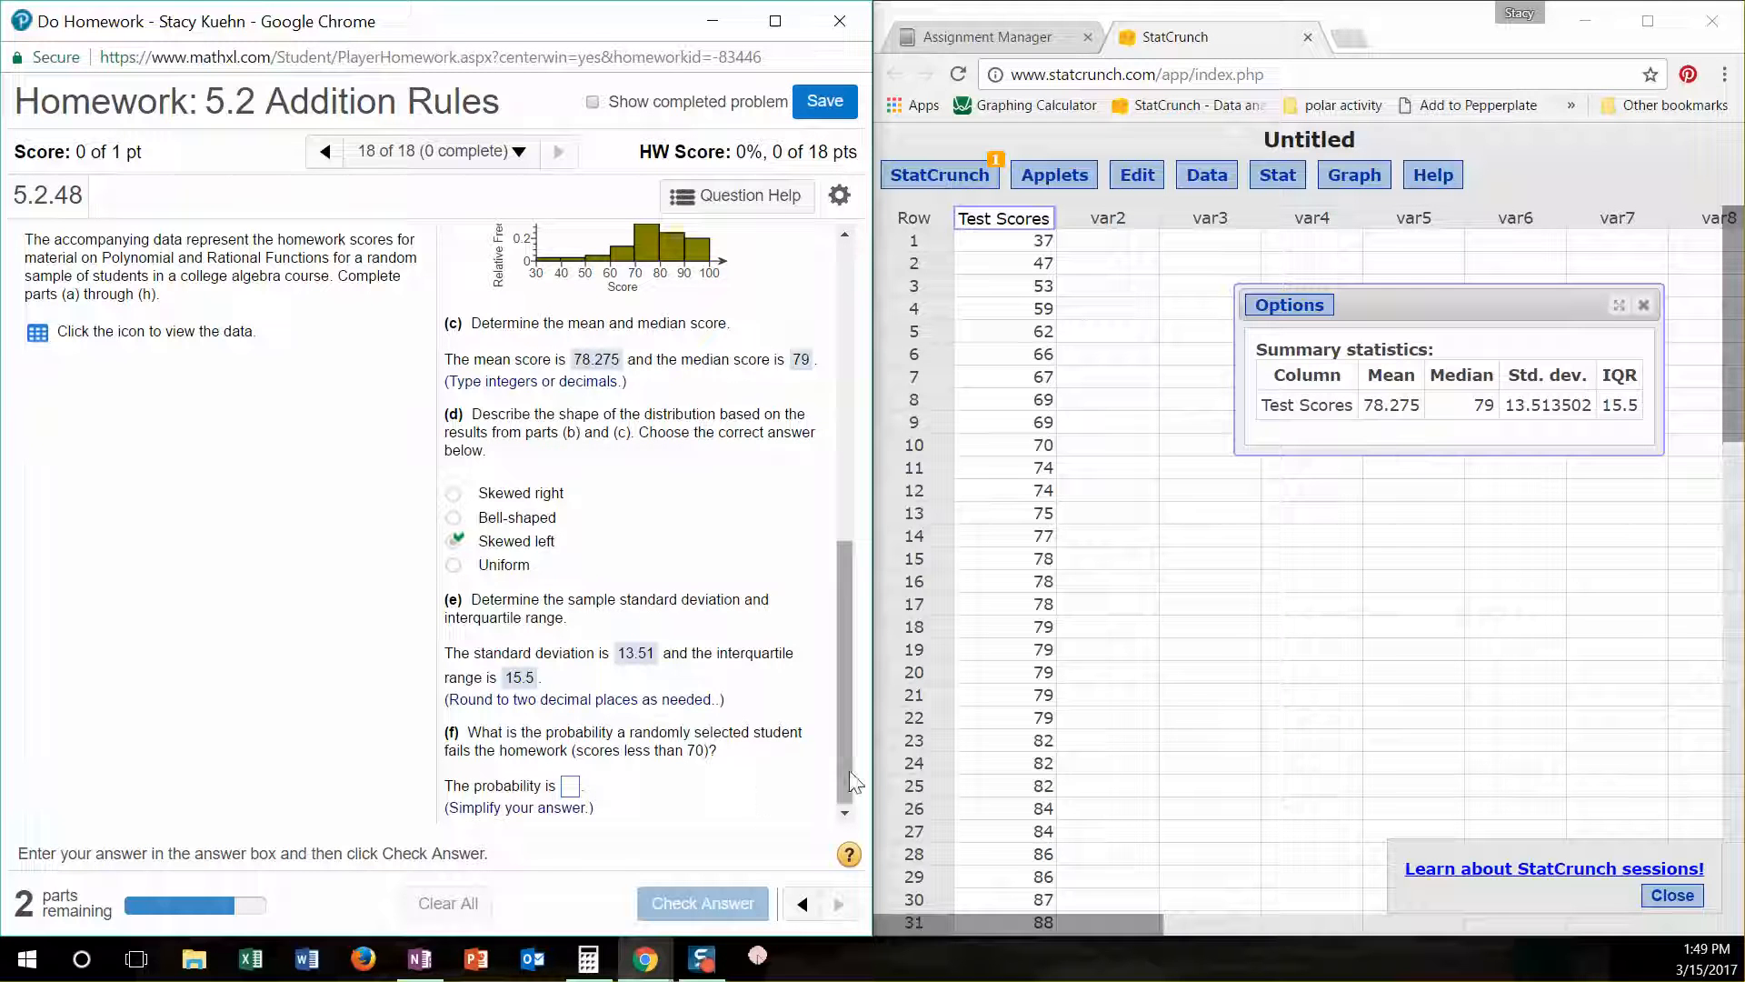
# - Examine the relative frequencies of the classes below 70 in the part (a) table for the part (f) failing probability
pyautogui.moveTo(849, 771); pyautogui.dragTo(841, 422)
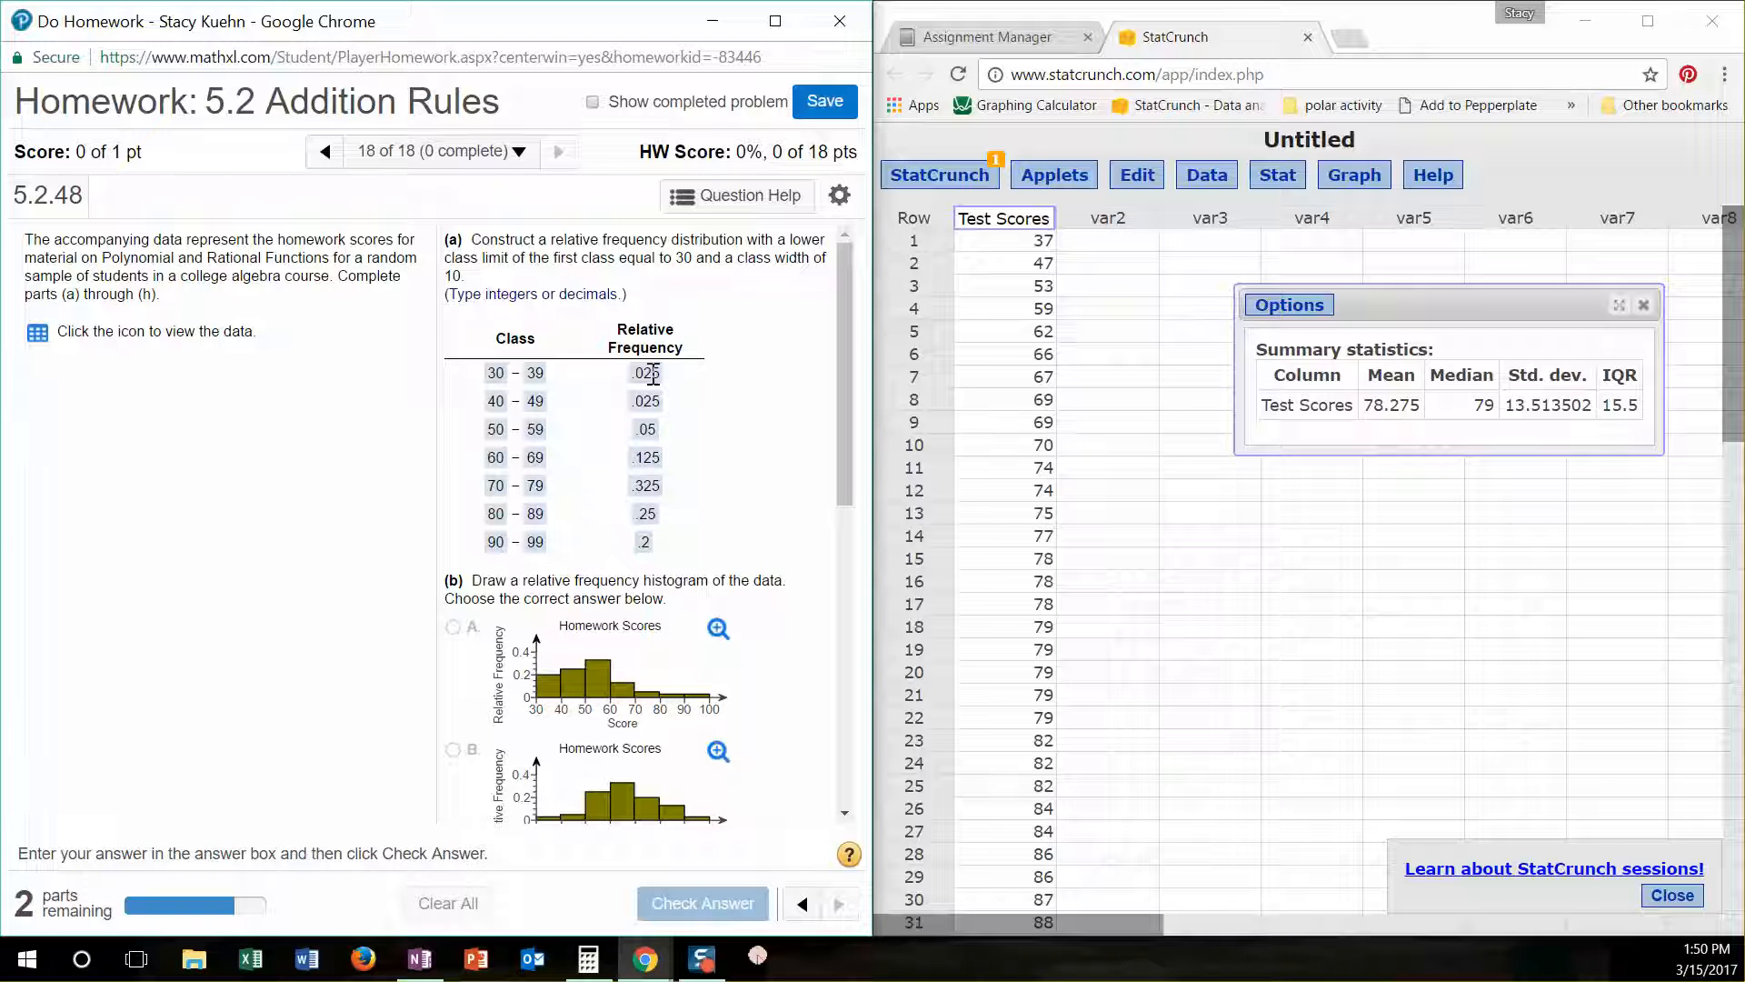
pyautogui.moveTo(847, 380); pyautogui.dragTo(844, 681)
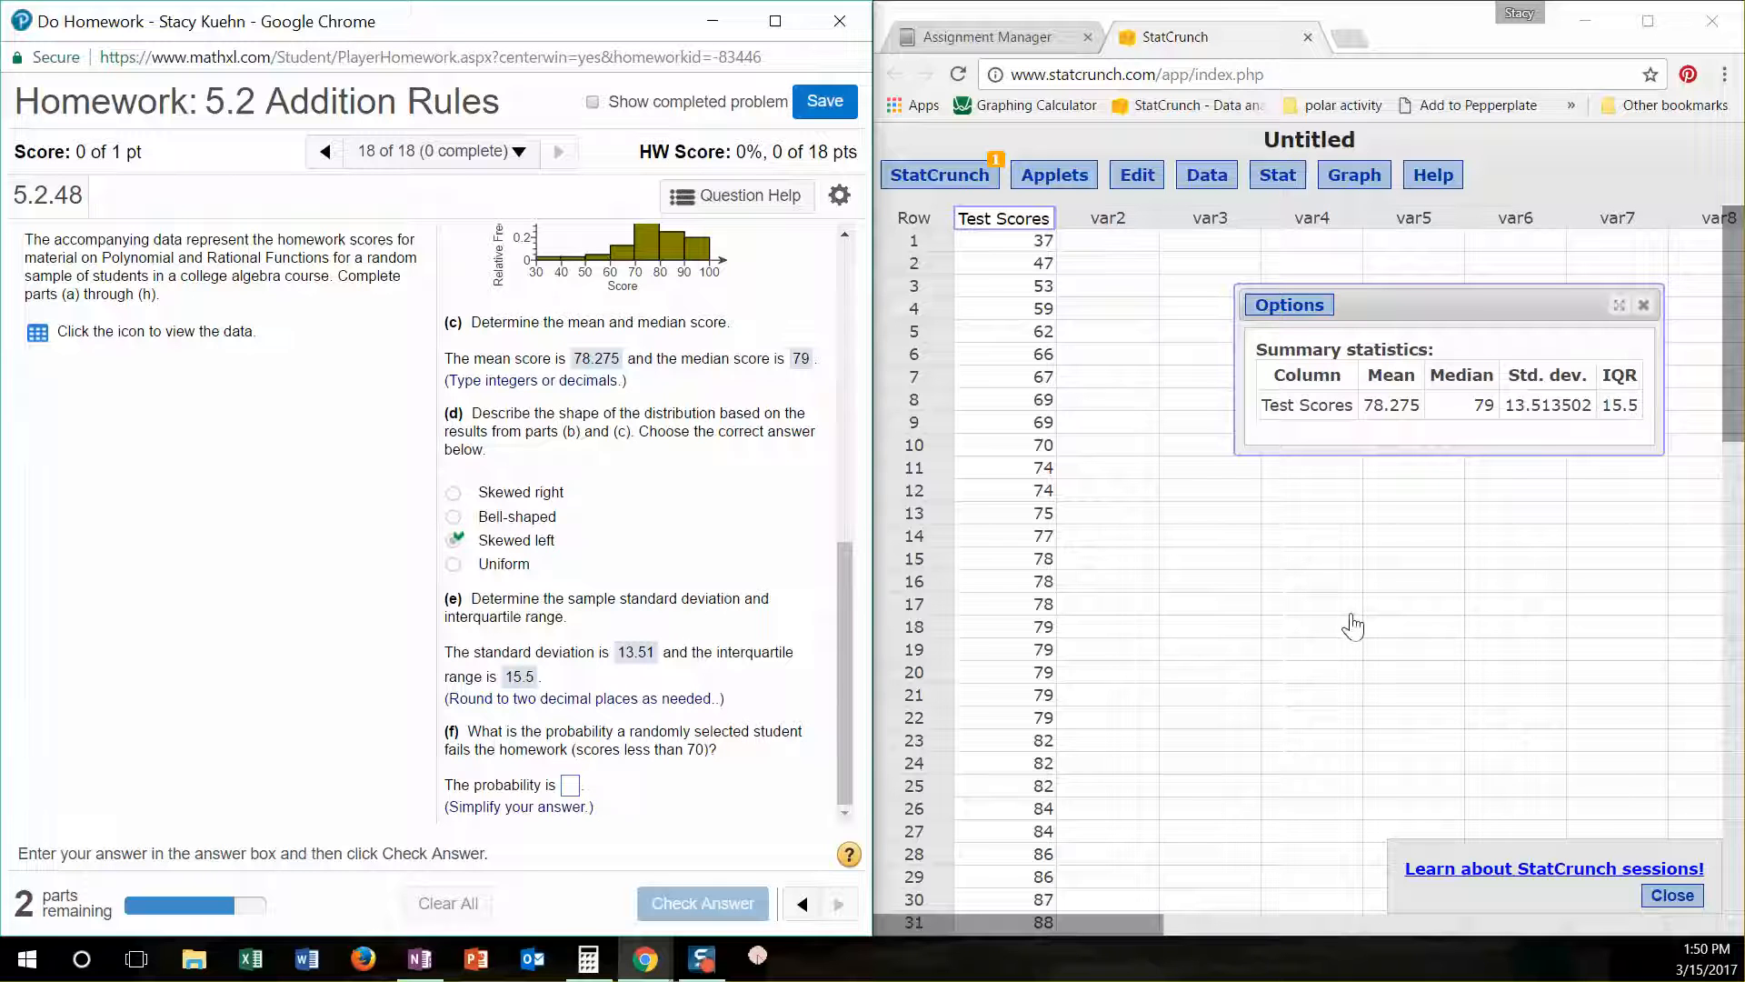
pyautogui.moveTo(850, 545); pyautogui.dragTo(850, 245)
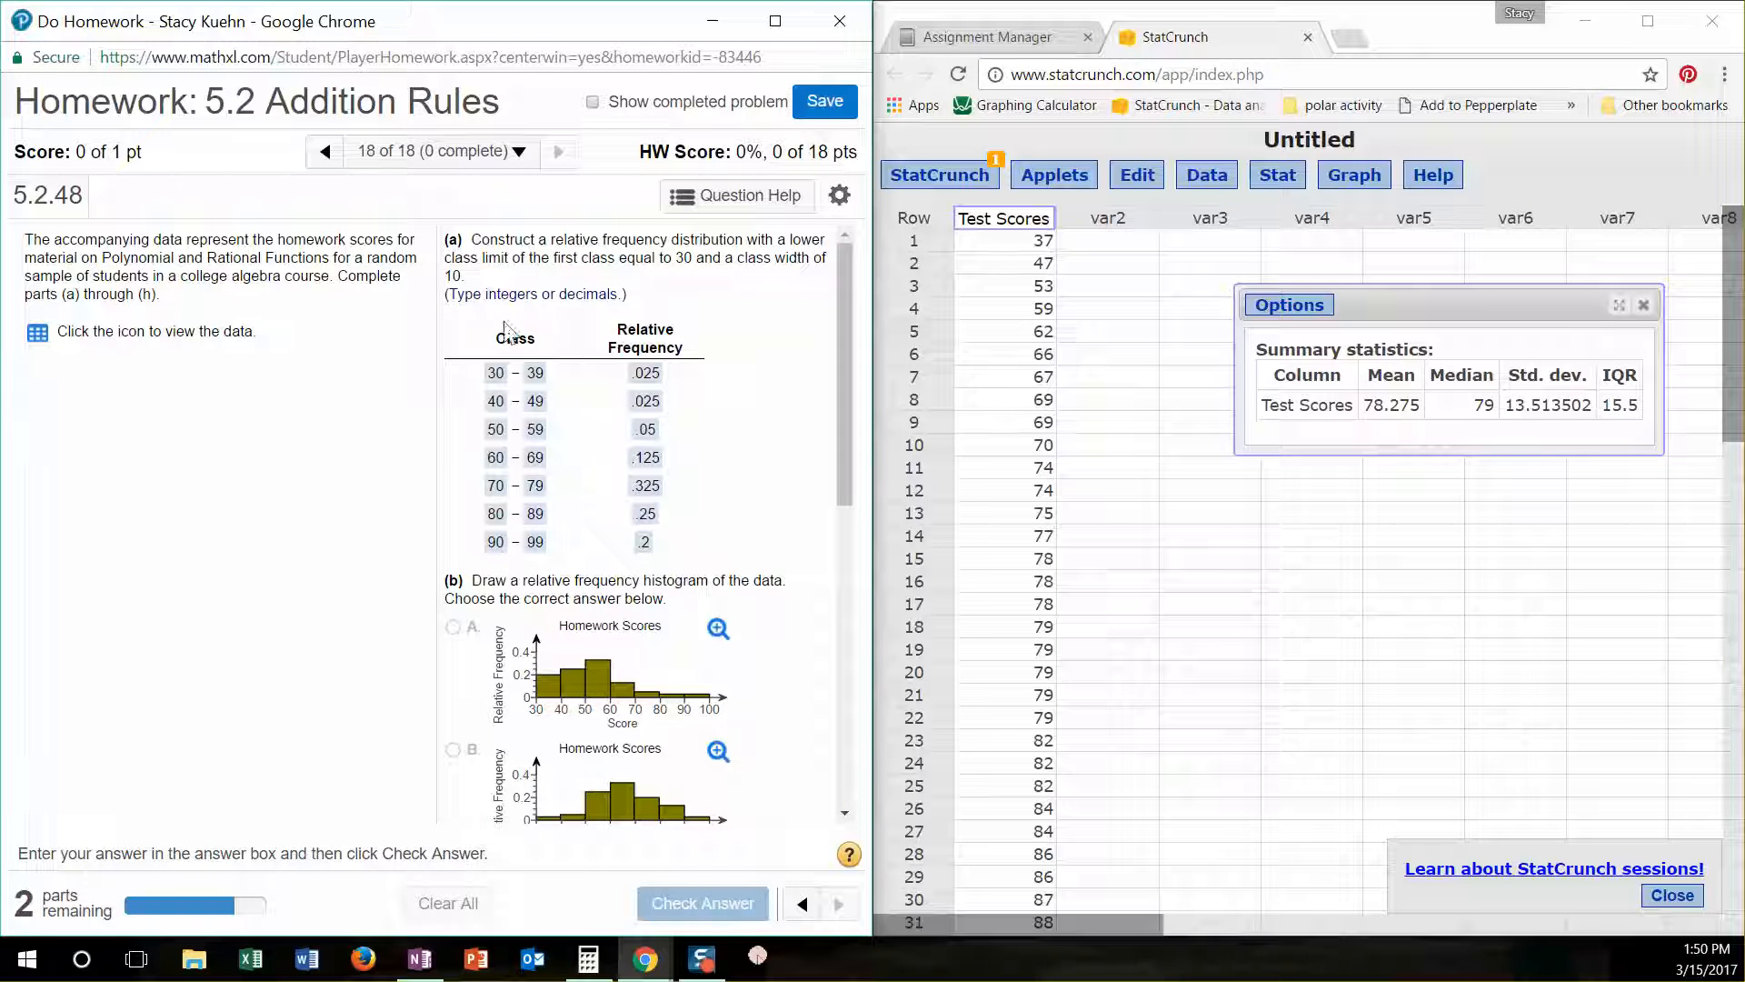